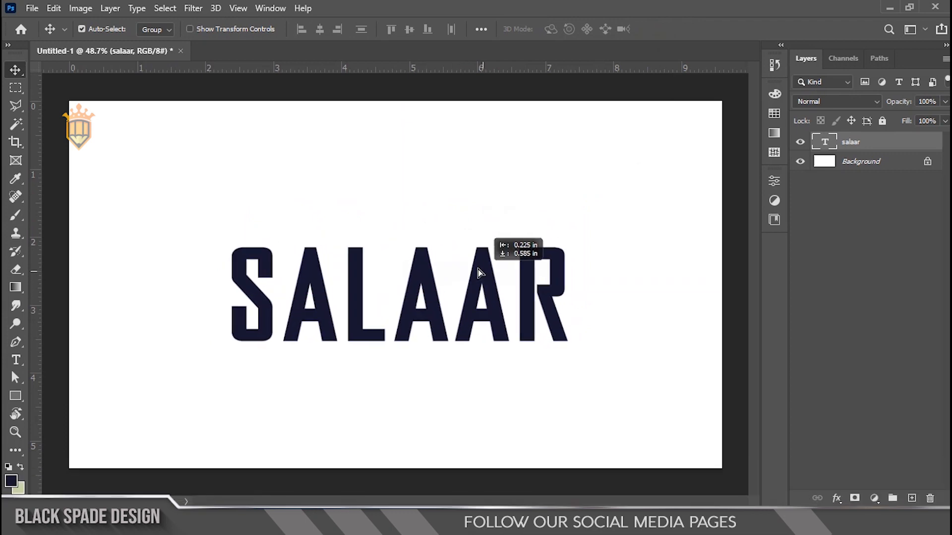
Enlarge the SALAAR text slightly around its centre with Free Transform.
key(ctrl+t)
drag(574, 223, 594, 226)
key(Return)
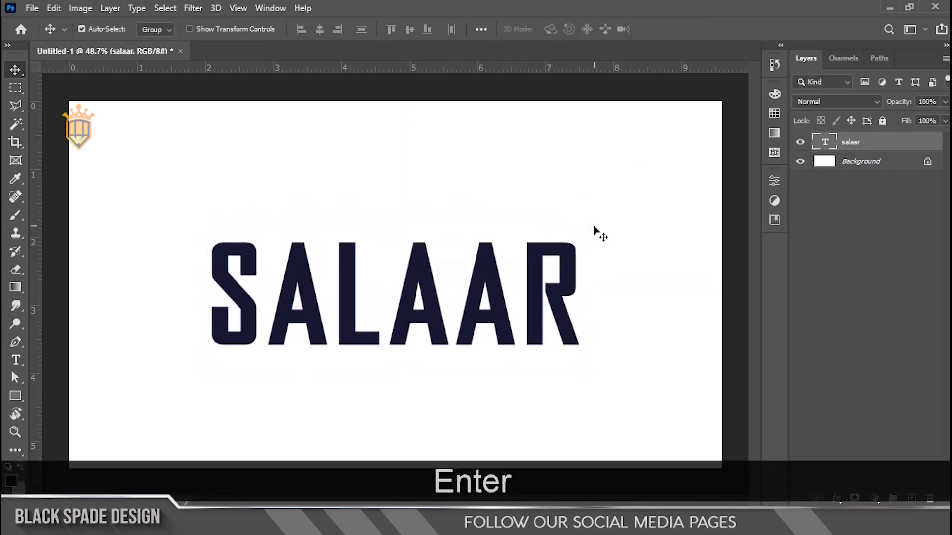
Duplicate the salaar text layer and hide the original beneath it.
key(ctrl+j)
click(797, 165)
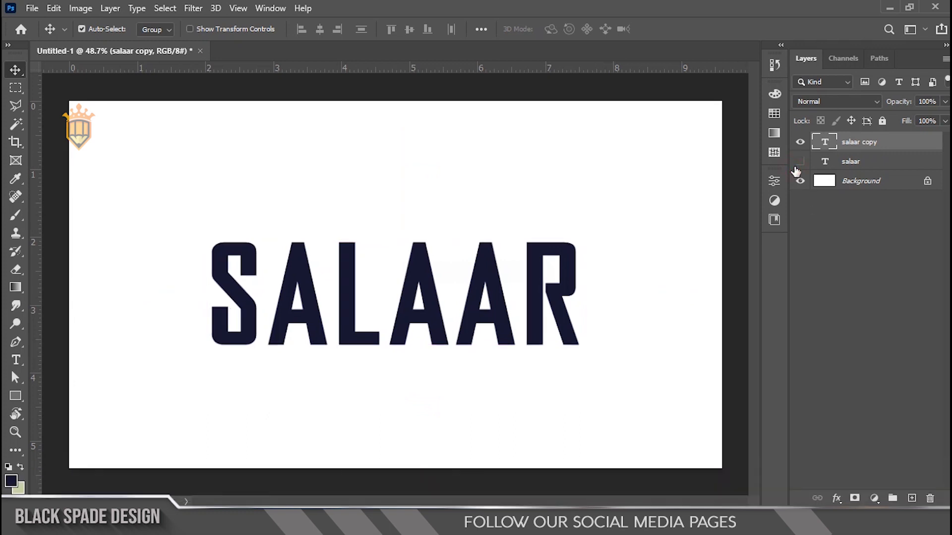
Delete two adjacent A's from the copied text so it reads SALR, and convert that layer to a shape.
scroll(456, 320, up, 7)
key(space)
drag(344, 303, 371, 298)
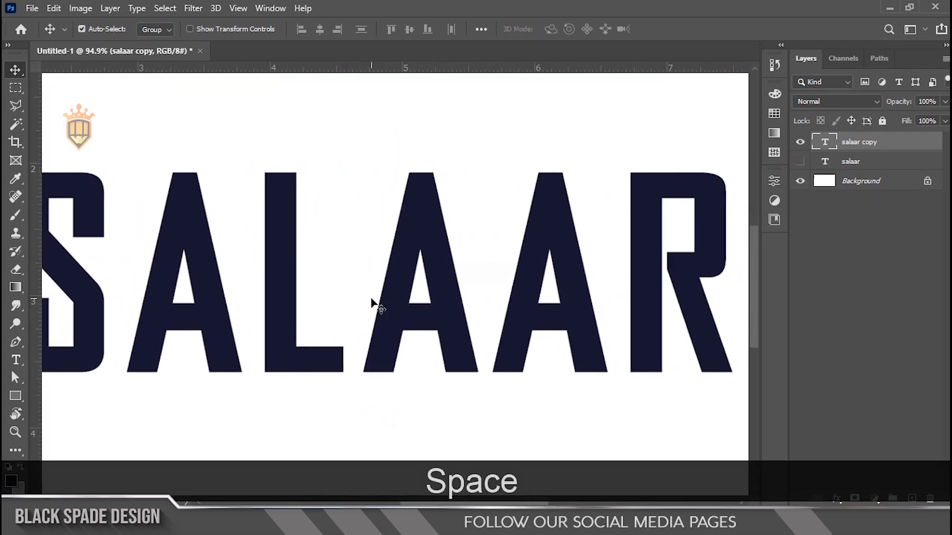
scroll(371, 303, down, 1)
key(t)
drag(565, 280, 396, 278)
key(BackSpace)
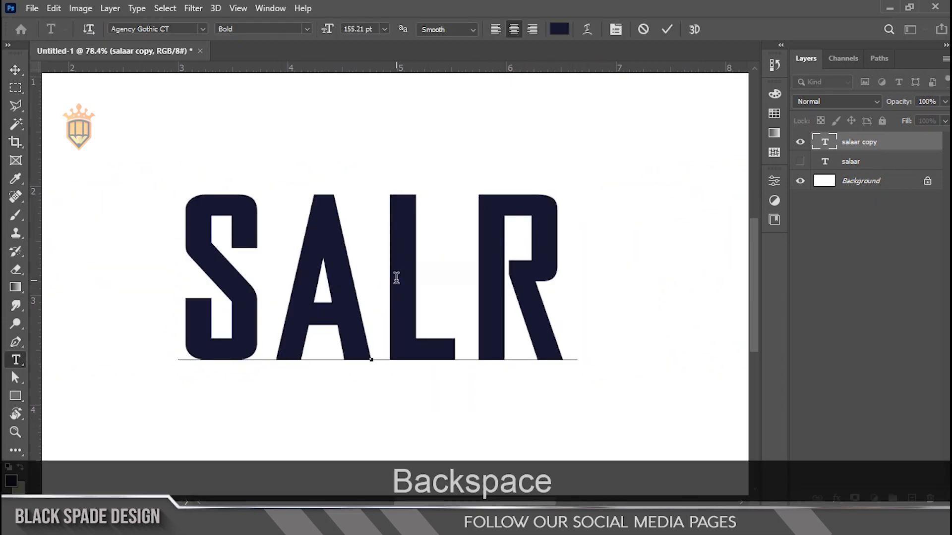
click(668, 30)
key(v)
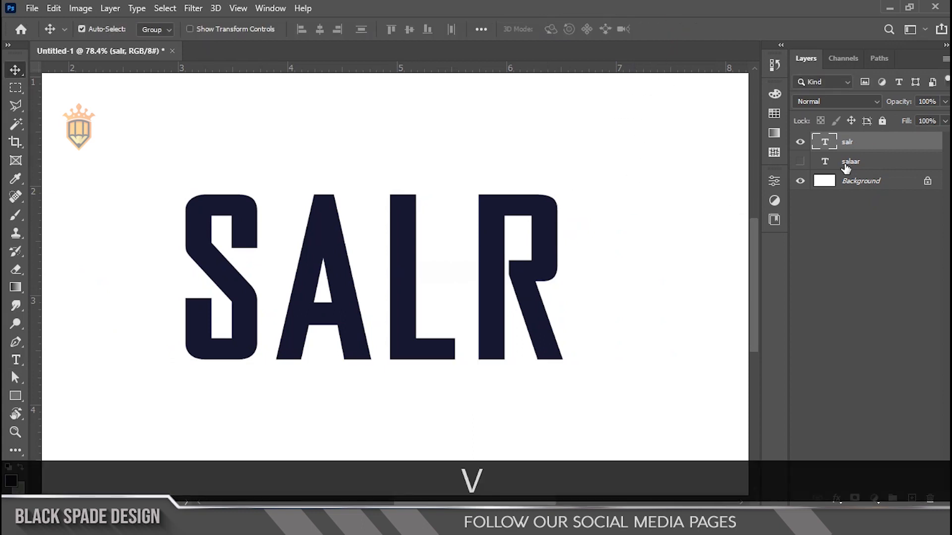
right_click(894, 143)
click(781, 264)
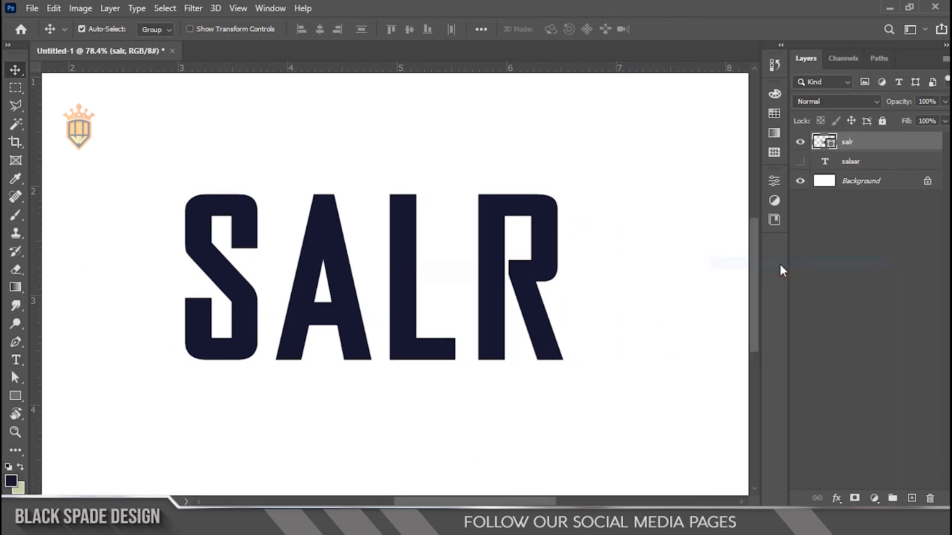
Widen the letter S by moving the anchor points of its left half about 13 px to the left.
scroll(397, 266, up, 2)
scroll(378, 272, up, 2)
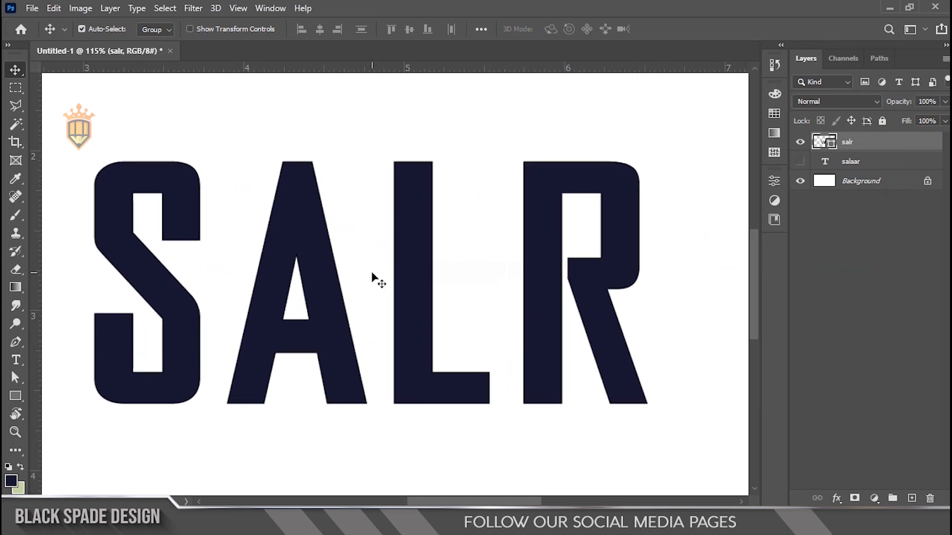
scroll(374, 275, down, 1)
key(space)
drag(242, 282, 309, 272)
click(15, 378)
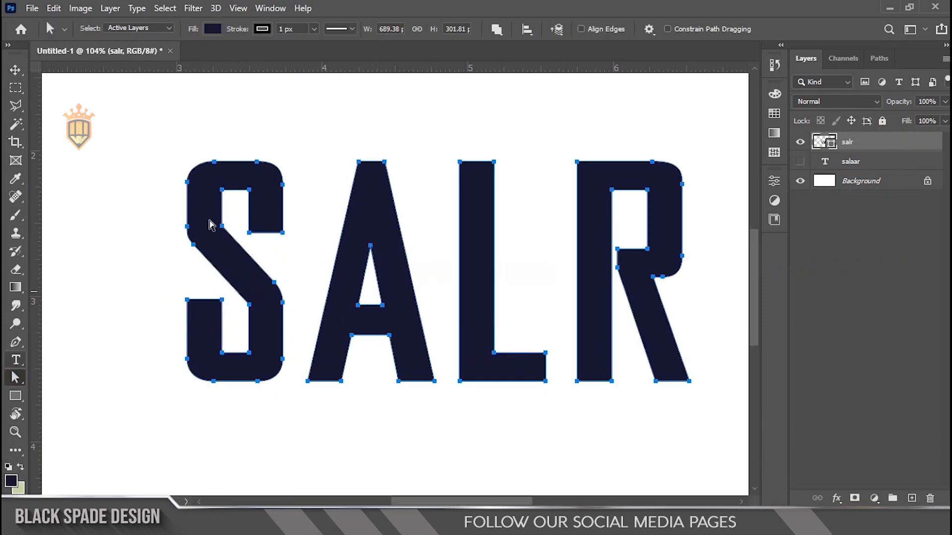
click(133, 115)
drag(120, 115, 240, 429)
key(Left)
key(Left)
key(Left)
key(Left)
key(Left)
key(Left)
key(Left)
key(Left)
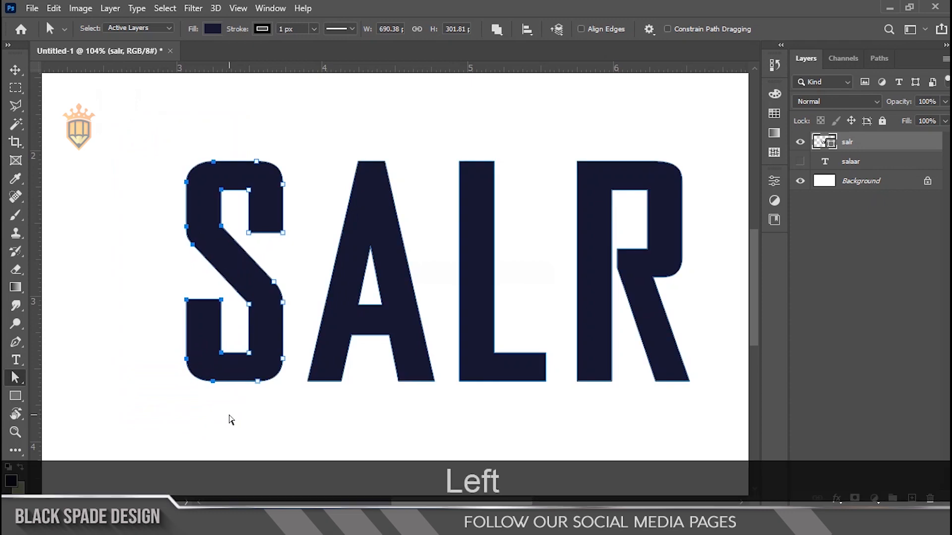
key(Left)
key(Left)
key(Left)
key(Left)
key(Left)
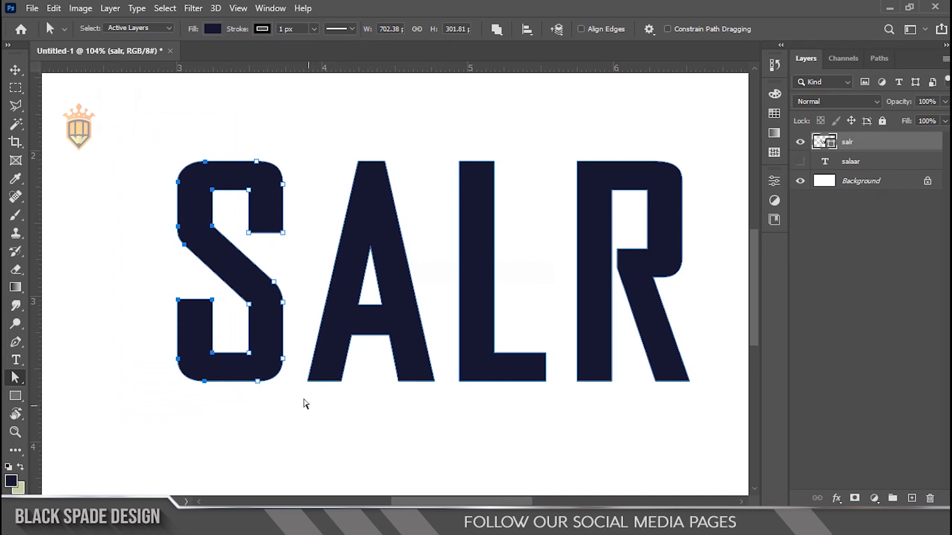
Shift the anchor points of the S's right half about 2 px to the right.
drag(259, 252, 235, 143)
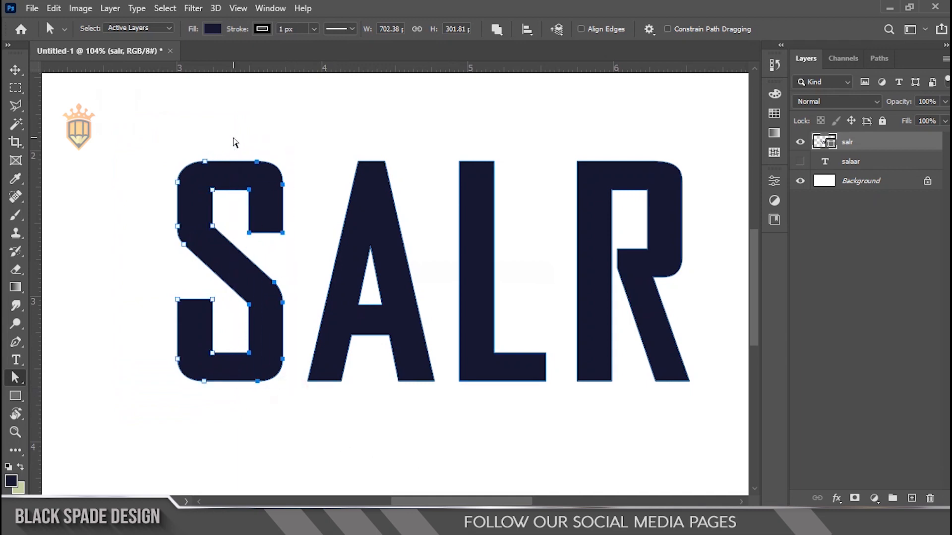
key(Right)
key(Right)
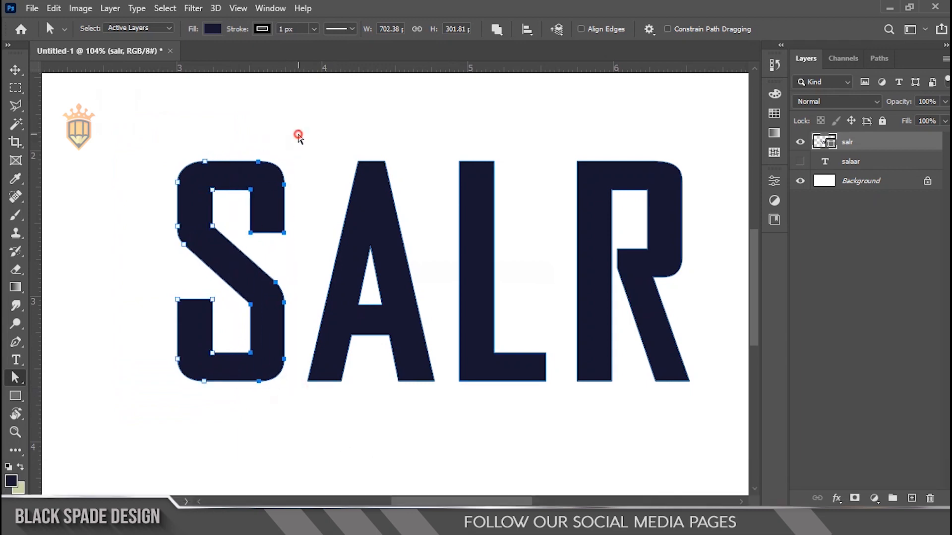
click(299, 138)
Raise the apex point of the A's inner triangle to make the opening taller.
scroll(373, 268, down, 1)
click(373, 268)
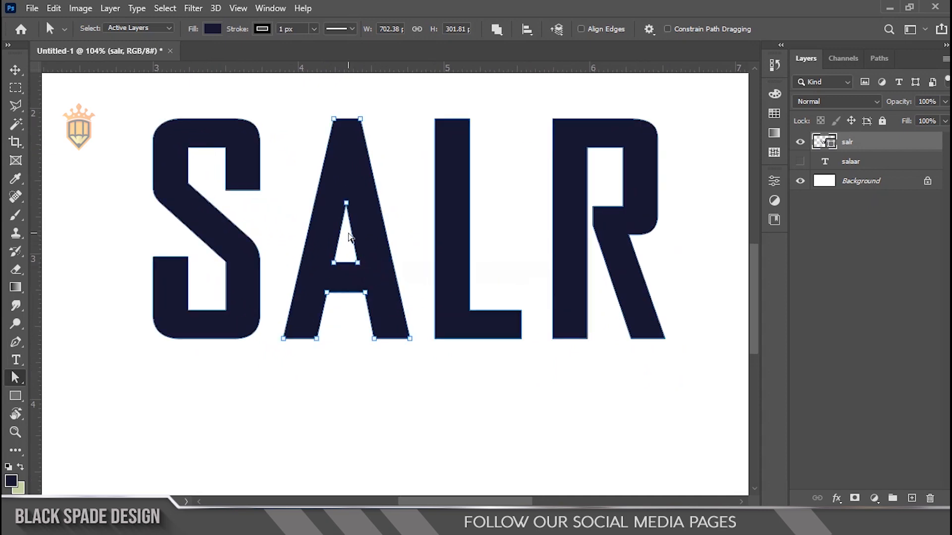
scroll(372, 269, up, 2)
scroll(362, 144, up, 1)
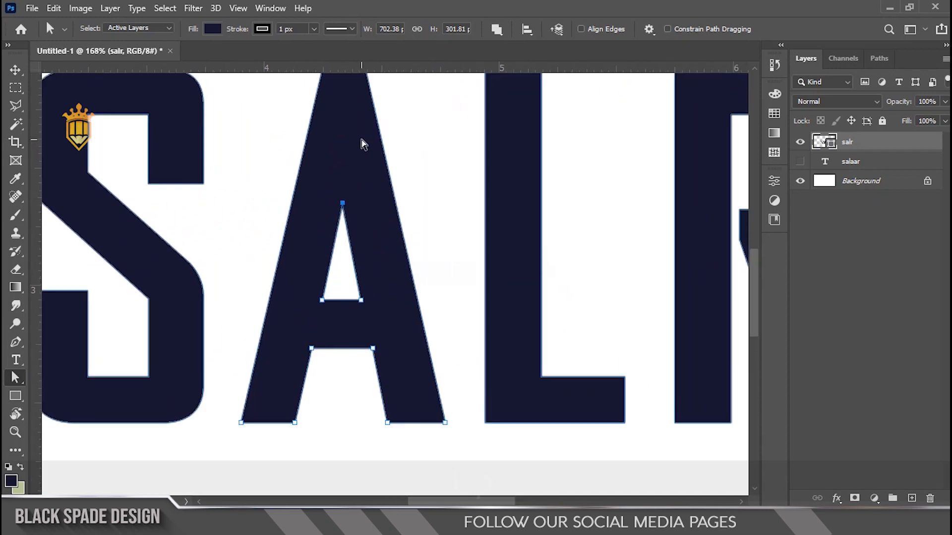
key(Up)
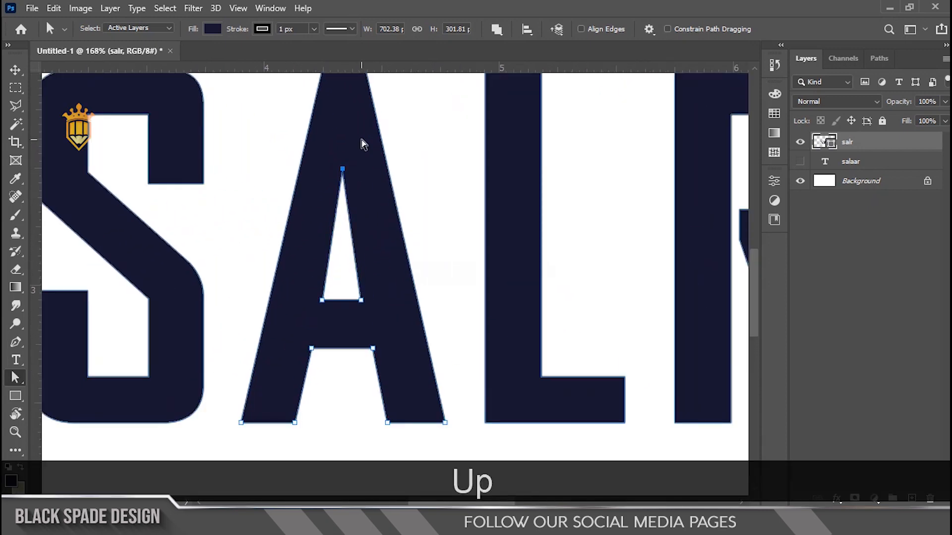
scroll(361, 145, down, 1)
key(Up)
key(Up)
key(Up)
key(Up)
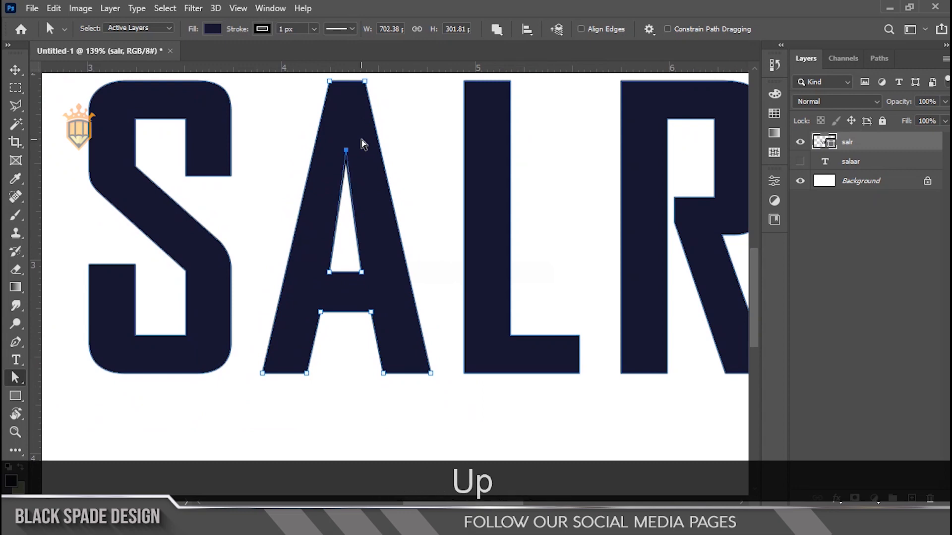
click(346, 379)
Add a layer mask to the salr shape layer.
scroll(346, 379, down, 2)
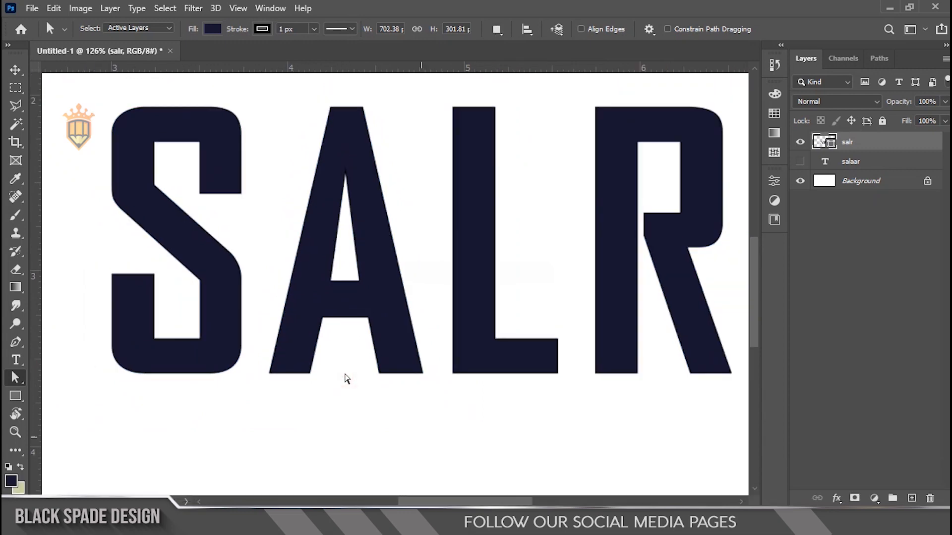
scroll(346, 377, down, 1)
scroll(329, 349, up, 9)
key(space)
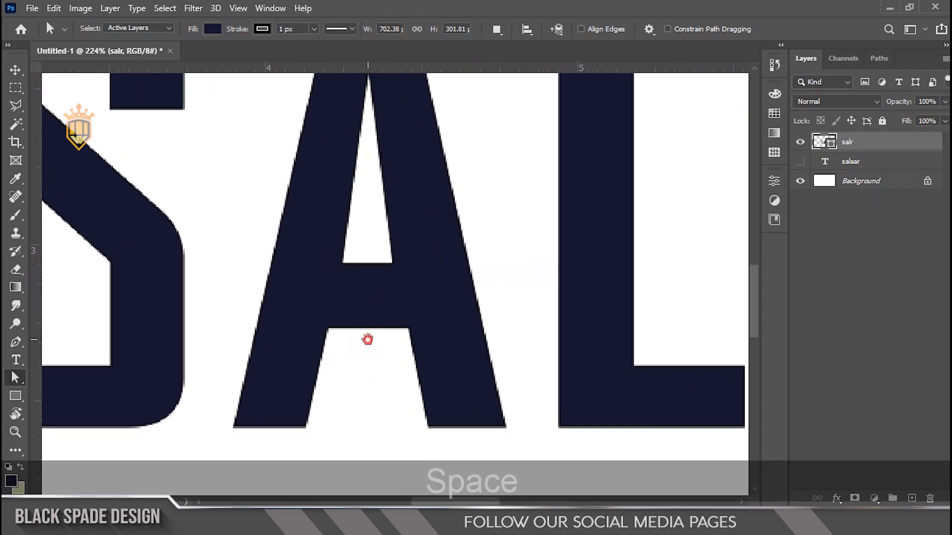
drag(366, 338, 198, 331)
scroll(199, 332, down, 2)
click(852, 499)
Mask out the left part of the A's crossbar using a Polygonal Lasso selection along the left leg's inner edge.
scroll(165, 296, up, 3)
key(space)
scroll(121, 225, up, 3)
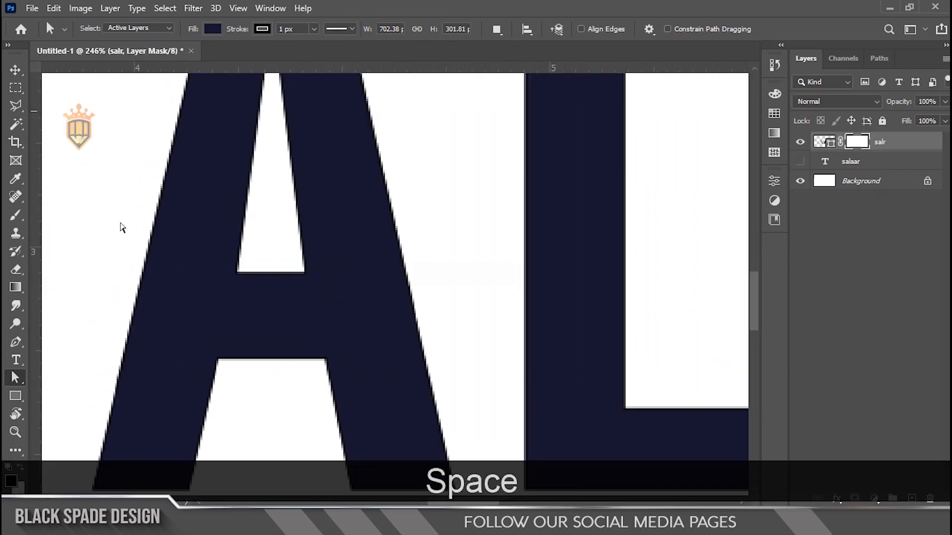
click(16, 106)
scroll(257, 247, up, 1)
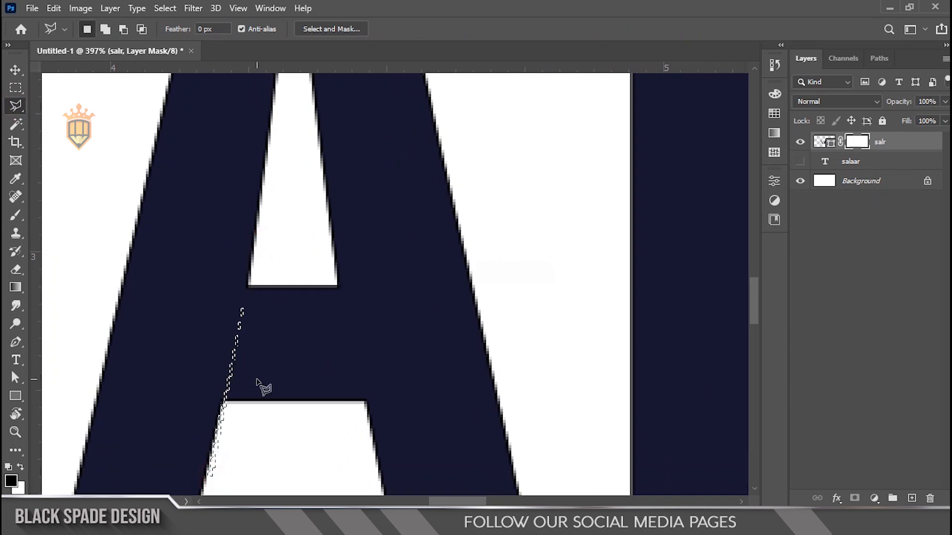
key(ctrl+d)
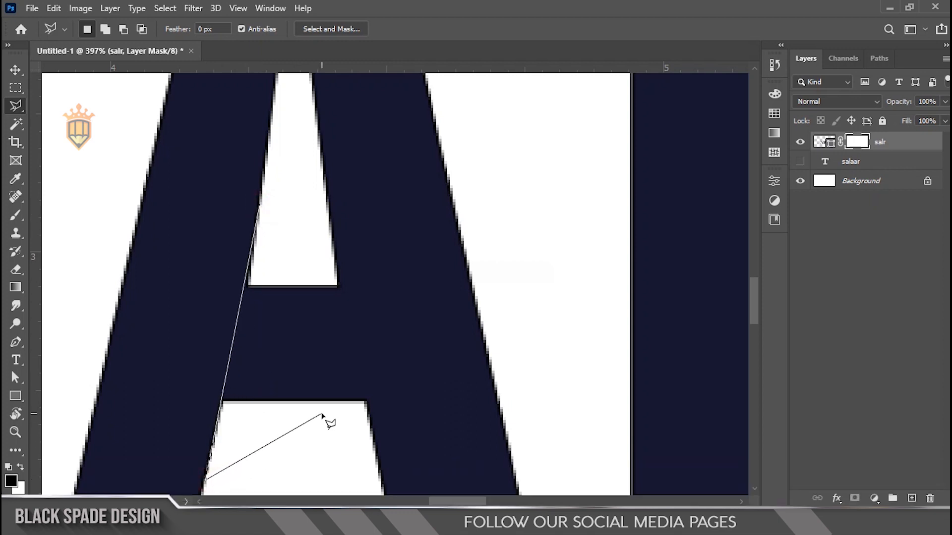
click(268, 211)
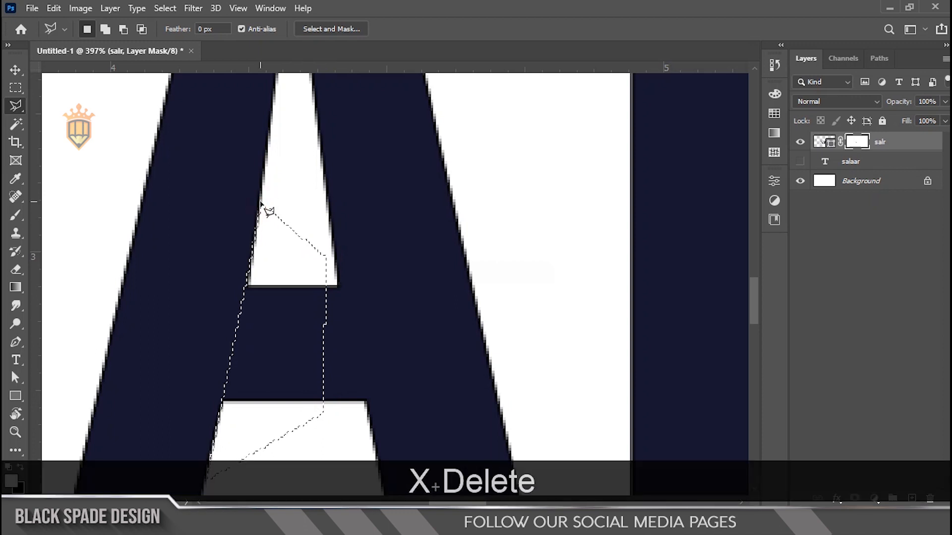
key(x)
key(Delete)
key(ctrl+d)
Square off the cut end of the A's remaining crossbar stub on the layer mask with a rectangular selection.
scroll(340, 271, down, 3)
scroll(345, 276, down, 3)
scroll(357, 304, up, 5)
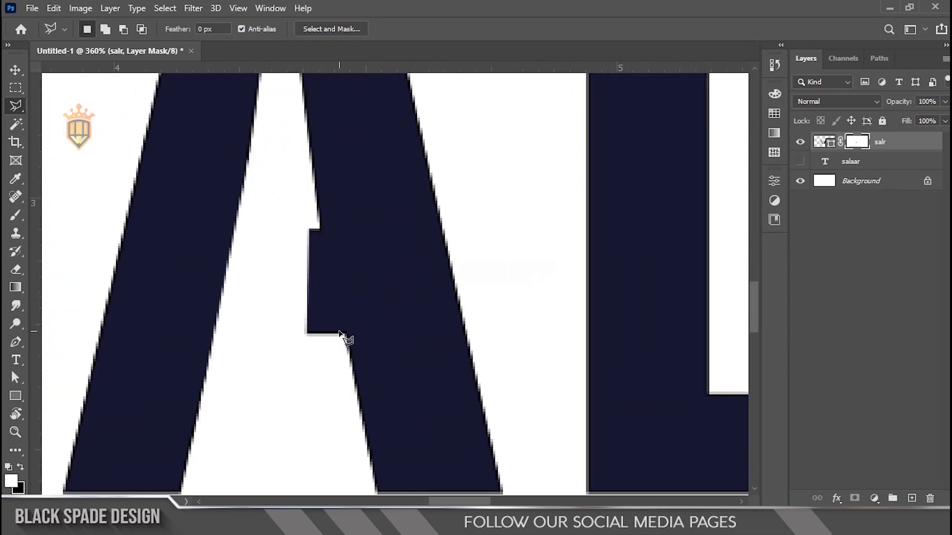
scroll(340, 333, up, 1)
click(20, 89)
scroll(322, 312, up, 3)
key(x)
drag(395, 369, 291, 170)
key(Delete)
scroll(297, 219, down, 6)
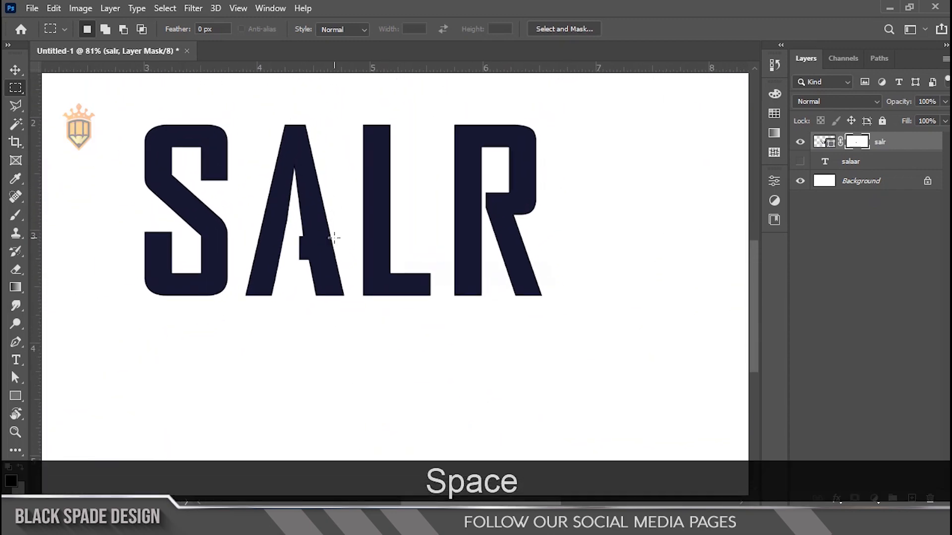
Move the anchor points of the R's vertical stem slightly to the left.
scroll(527, 247, up, 3)
drag(538, 233, 438, 286)
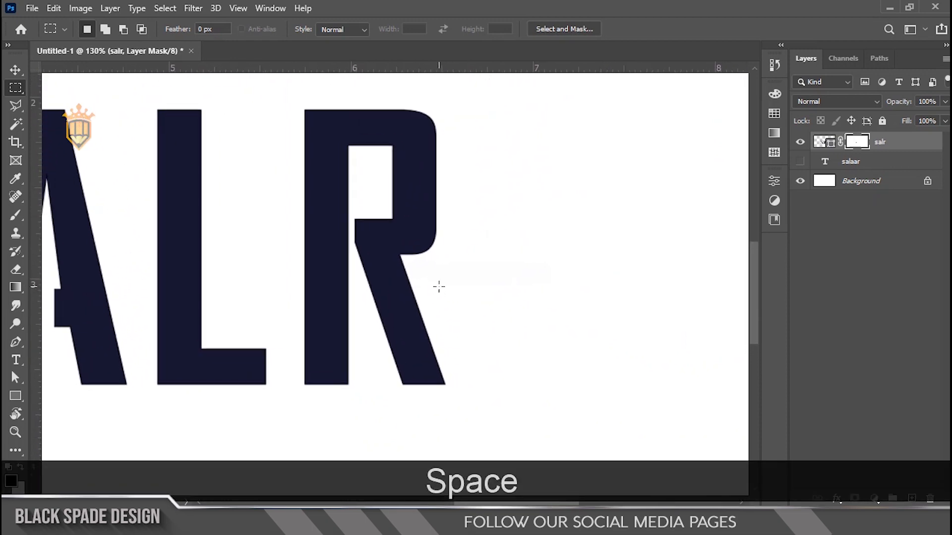
key(a)
click(415, 375)
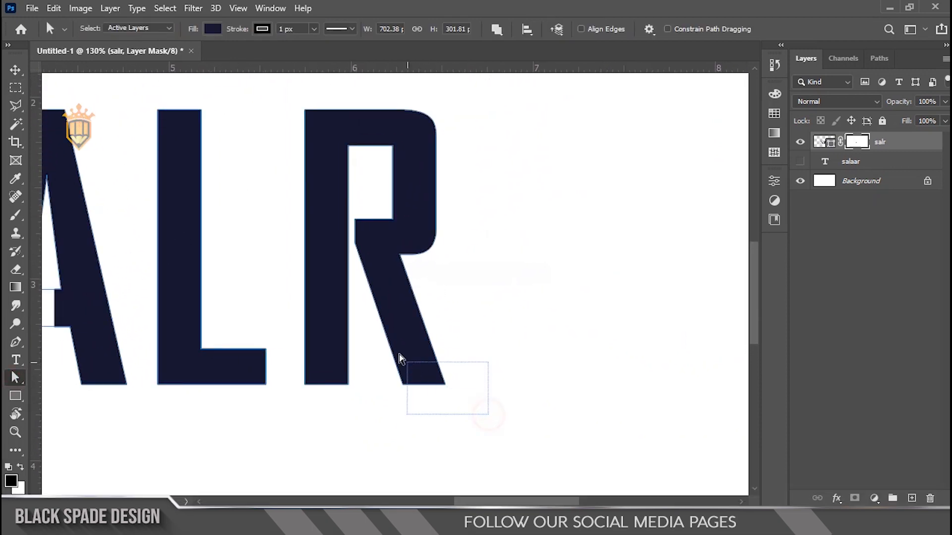
click(501, 328)
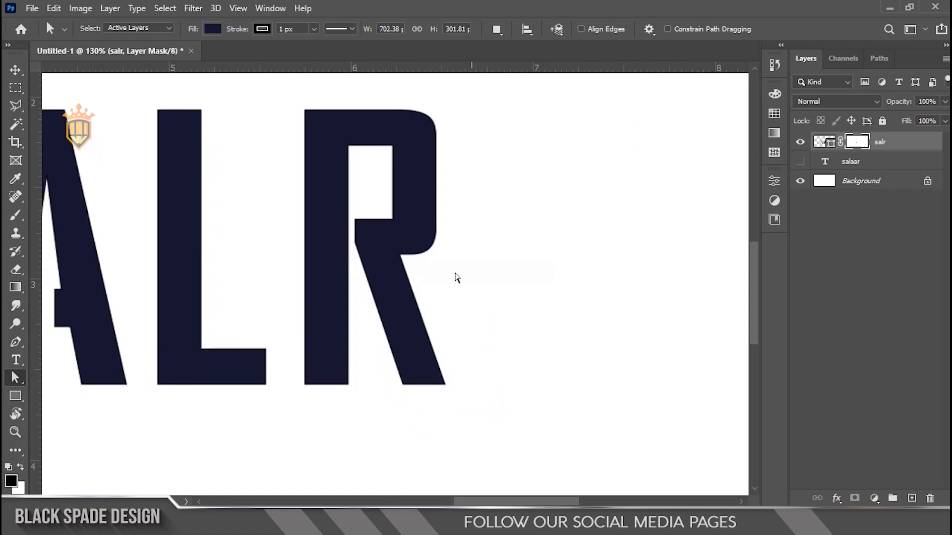
drag(277, 91, 353, 425)
key(Left)
key(Left)
key(Left)
key(Left)
key(Left)
key(Left)
key(Left)
key(Left)
key(Left)
key(Left)
key(Left)
key(Left)
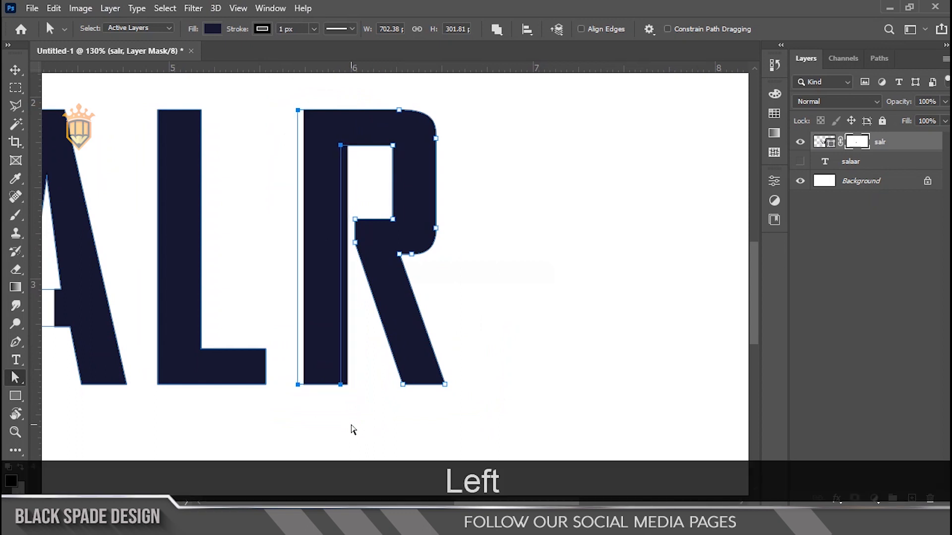
key(Left)
key(Left)
Lengthen the R by moving the lower points of its bowl and the diagonal leg down about 42 px.
drag(473, 408, 349, 201)
key(Down)
key(Down)
key(Down)
key(Down)
key(Down)
key(Down)
key(Down)
key(Down)
key(Down)
key(Down)
key(Down)
key(Down)
key(Down)
key(Down)
key(Down)
key(Down)
key(Down)
key(Down)
key(Down)
key(Down)
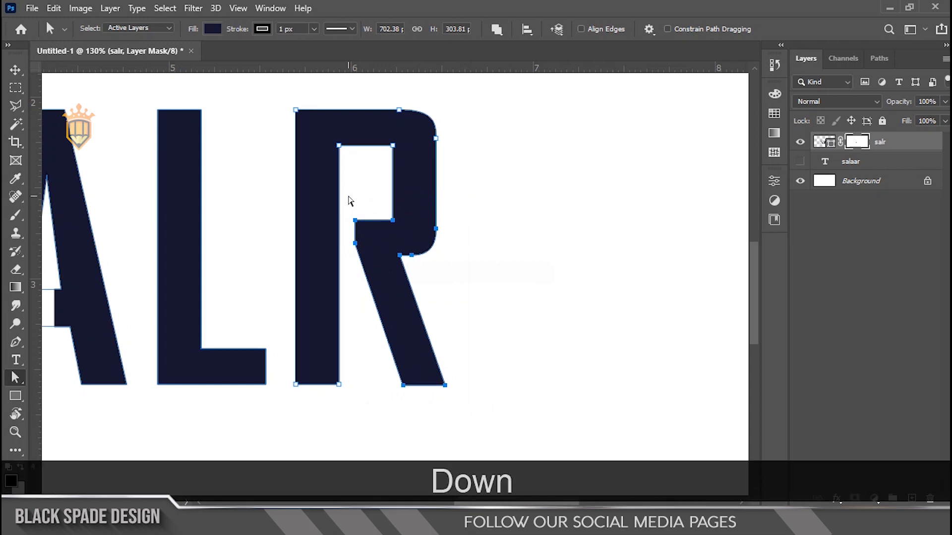
key(Down)
key(Down)
key(Down)
key(Down)
key(Down)
key(Down)
key(Down)
key(Down)
key(Down)
key(Down)
key(Down)
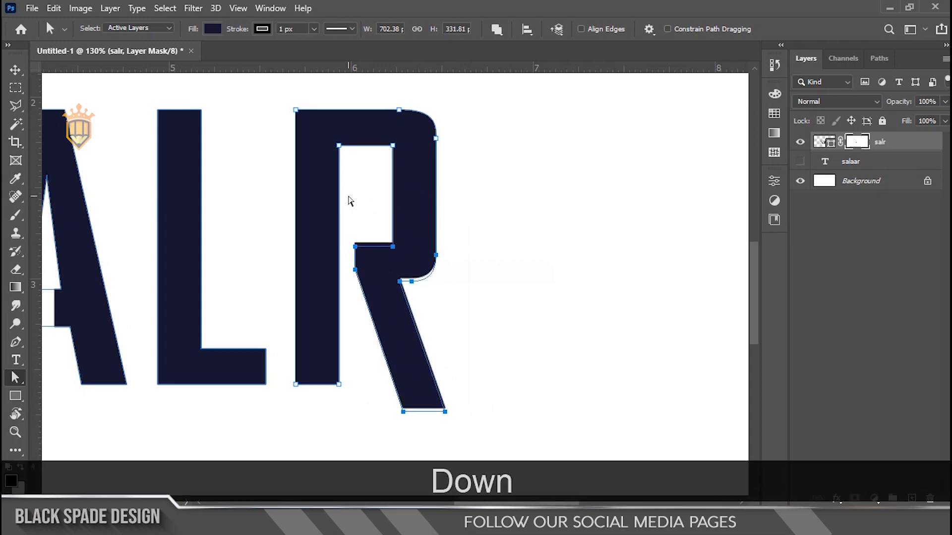
key(Down)
key(Down)
key(Down)
key(Down)
key(Down)
key(Down)
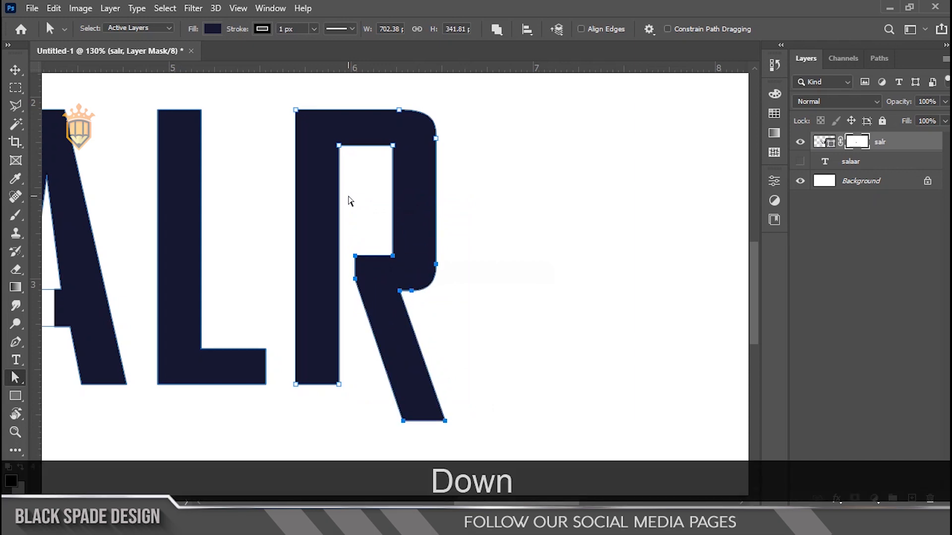
key(Down)
key(Down)
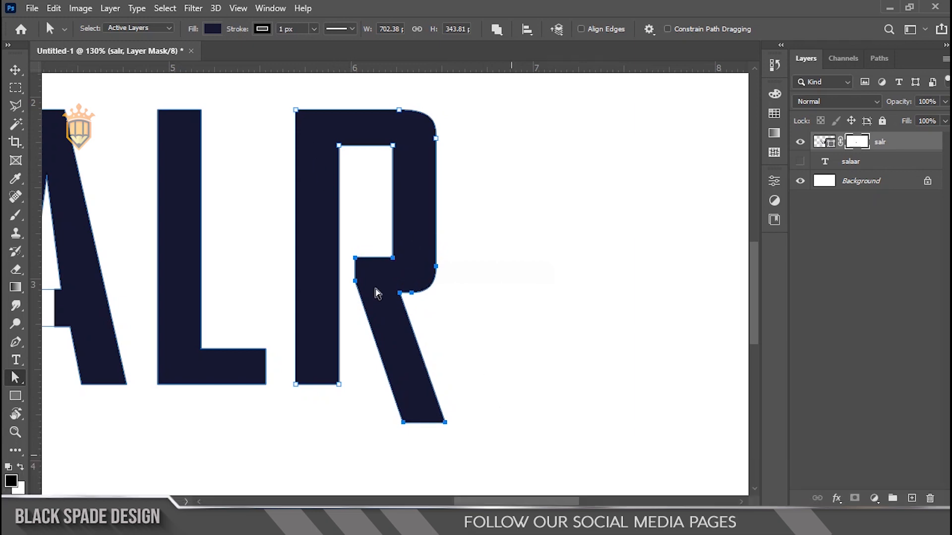
Move the R's vertical stem a few pixels back to the right and deselect its points.
drag(270, 94, 343, 426)
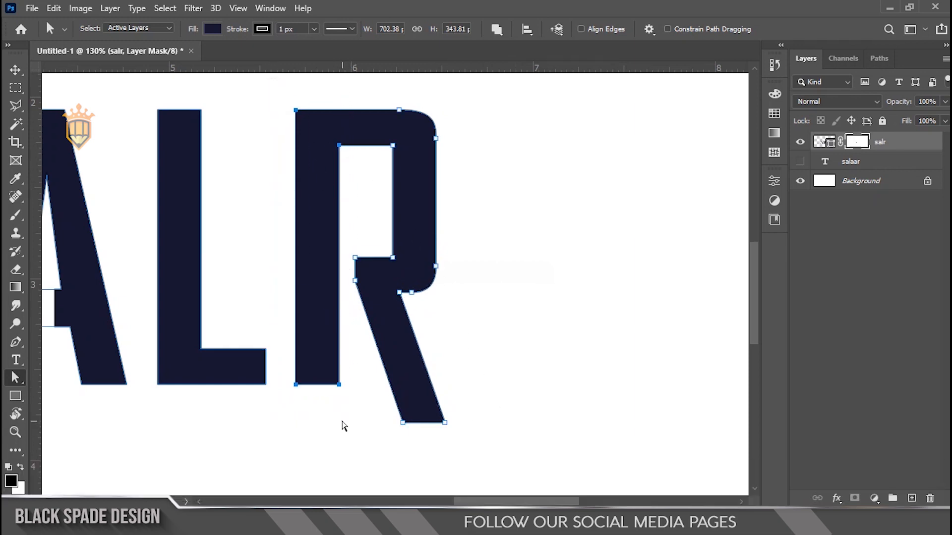
key(Right)
key(Right)
key(Right)
key(Right)
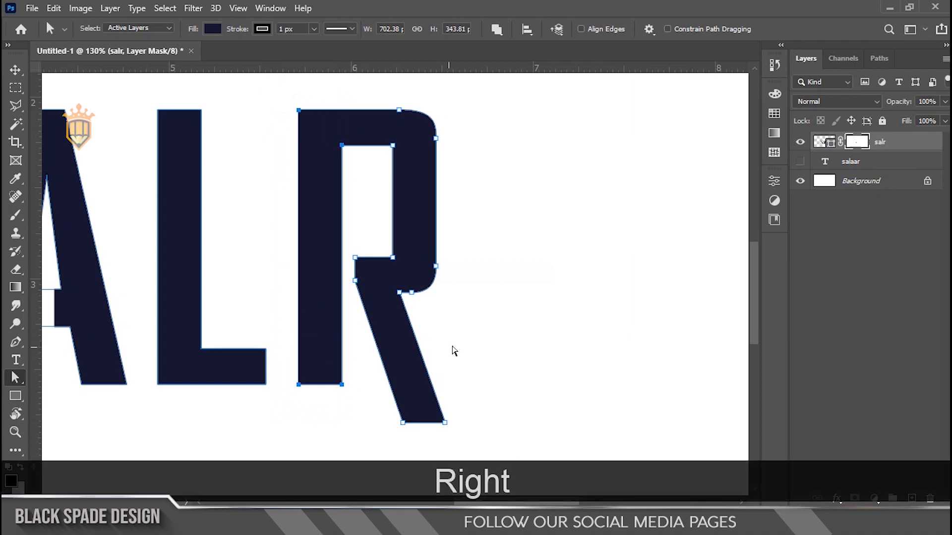
click(456, 349)
scroll(456, 349, up, 3)
key(space)
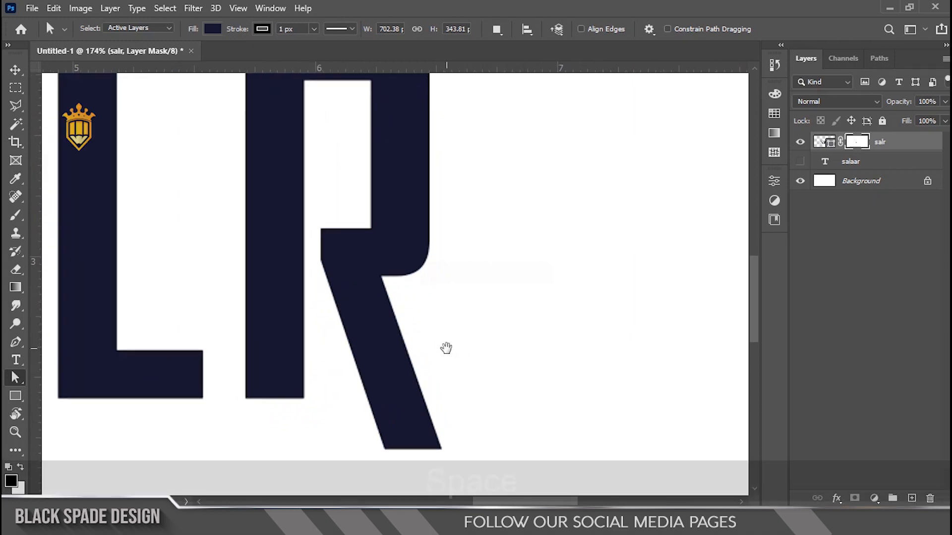
Draw a dark navy rectangle without a stroke, about 47 by 287 px, over the R's bowl and leg.
drag(444, 347, 427, 298)
drag(467, 424, 357, 368)
click(432, 292)
click(15, 397)
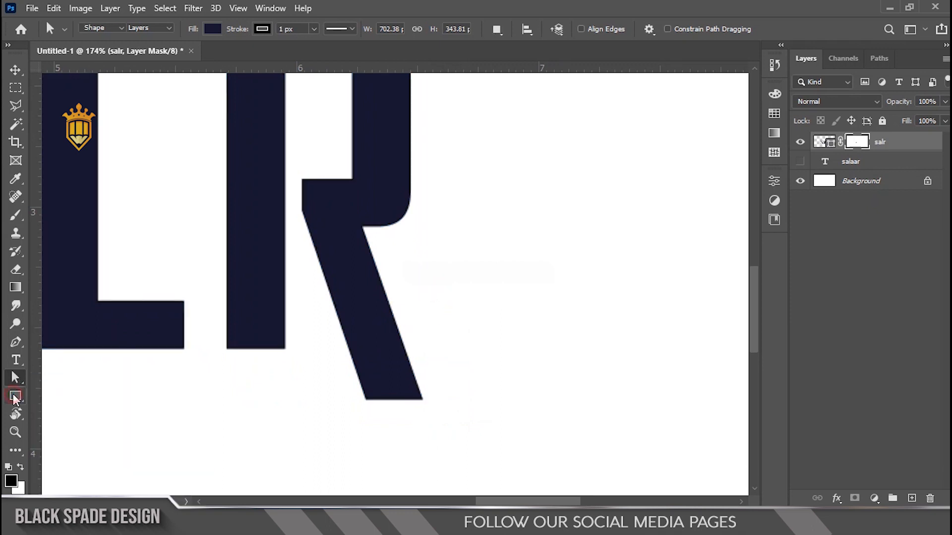
click(207, 29)
click(126, 55)
click(353, 94)
mouse_move(352, 93)
mouse_down()
mouse_move(414, 408)
mouse_move(411, 440)
mouse_up()
scroll(398, 225, up, 3)
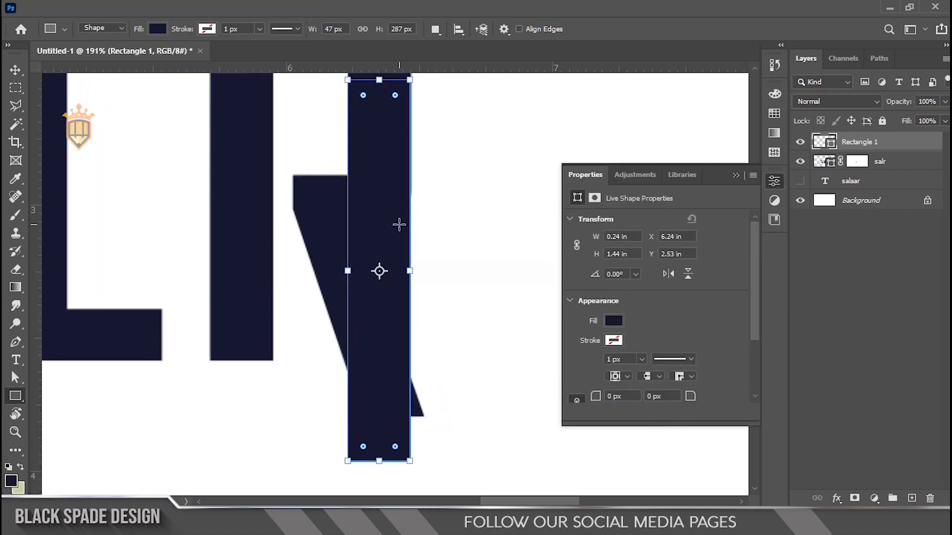
Rotate the rectangle to -18.82° and move it down over the R's diagonal leg.
key(v)
key(ctrl+t)
drag(465, 342, 476, 319)
drag(325, 123, 332, 214)
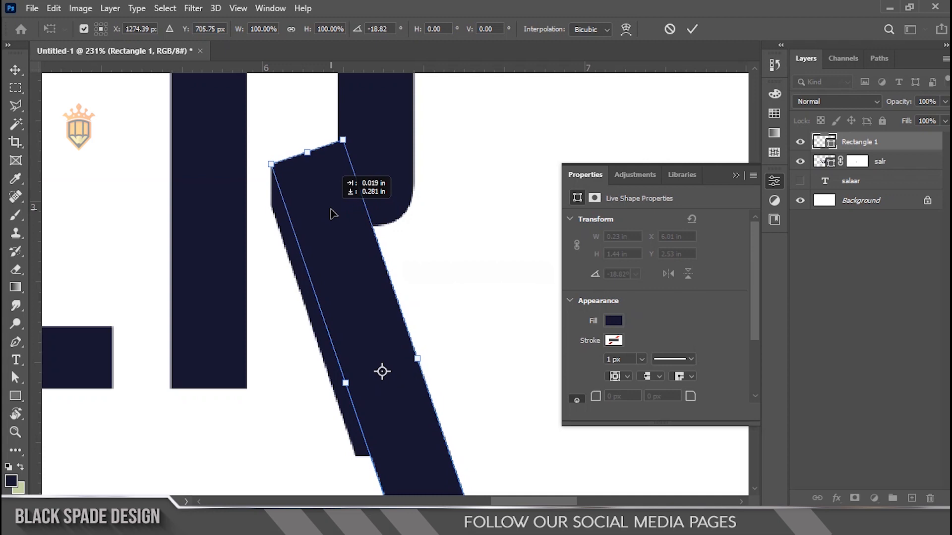
key(Return)
Hide the rectangle layer and delete the lower anchor points of the R's original diagonal leg.
click(800, 142)
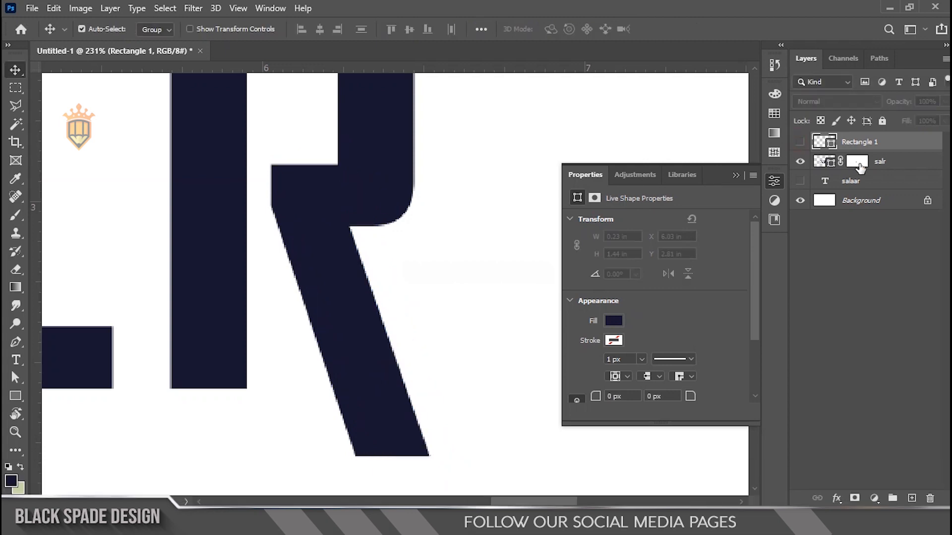
click(832, 165)
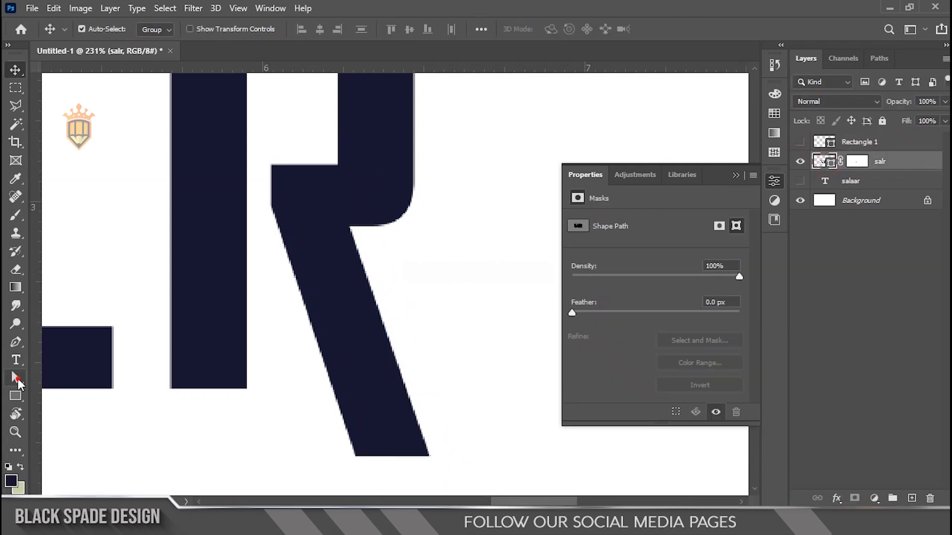
click(16, 378)
drag(459, 477, 305, 366)
key(Delete)
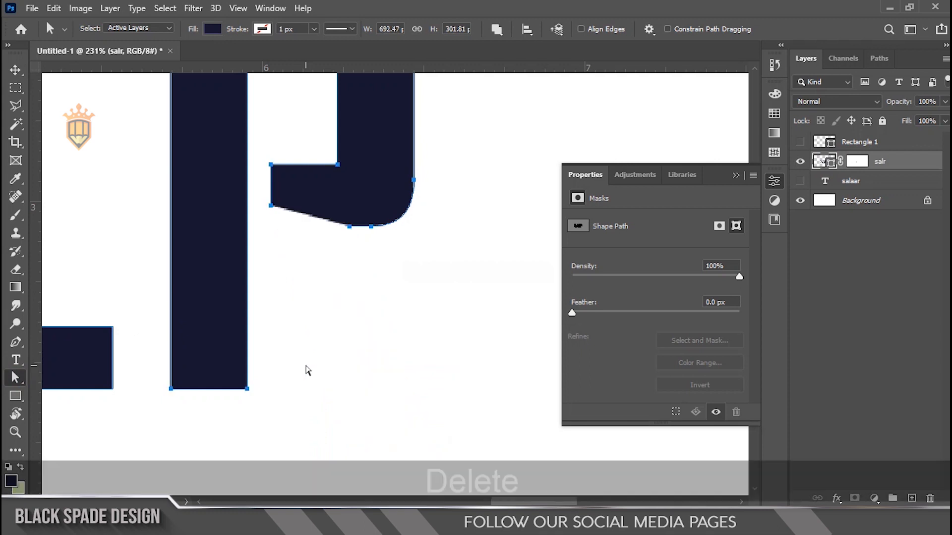
Show the rectangle layer again and reduce its opacity to 81%.
key(v)
click(801, 142)
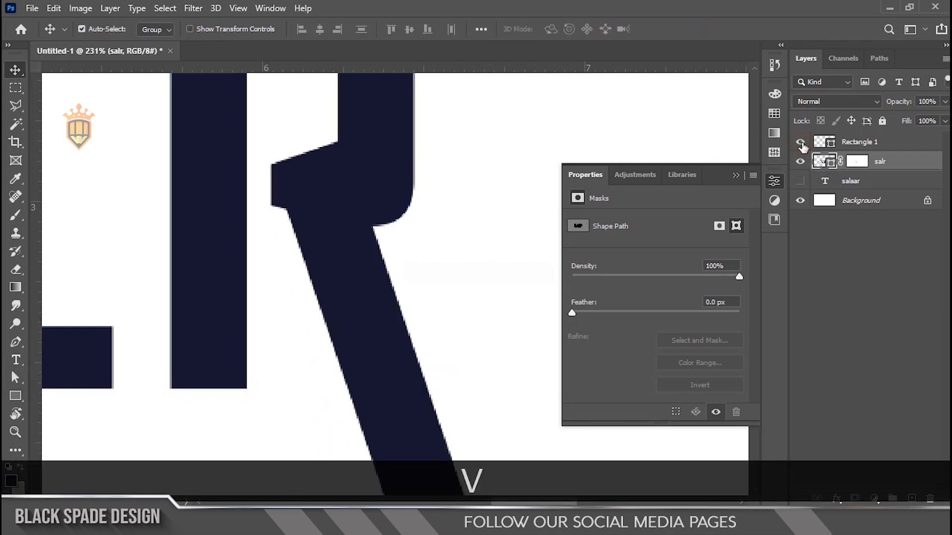
click(871, 148)
scroll(342, 195, up, 2)
key(space)
drag(340, 192, 290, 206)
scroll(296, 208, up, 3)
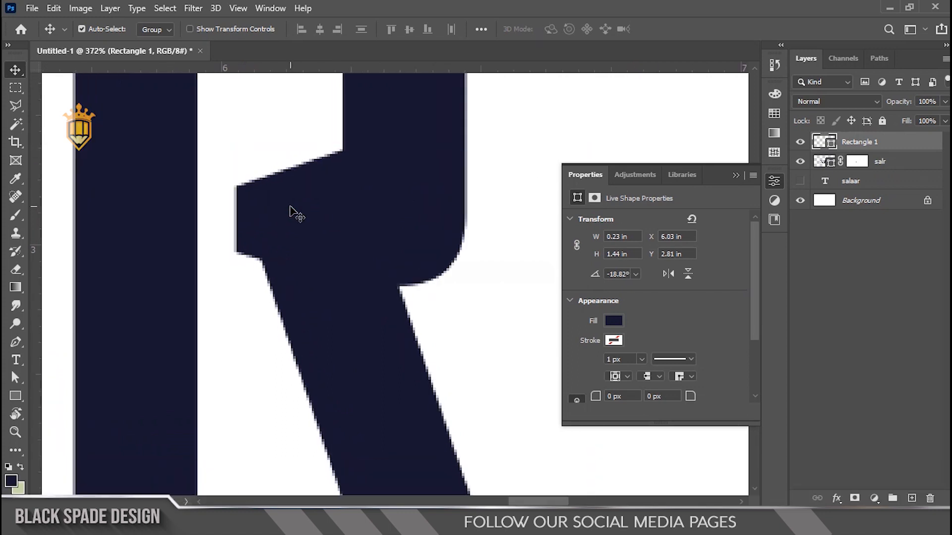
scroll(290, 206, down, 4)
key(space)
drag(289, 206, 291, 226)
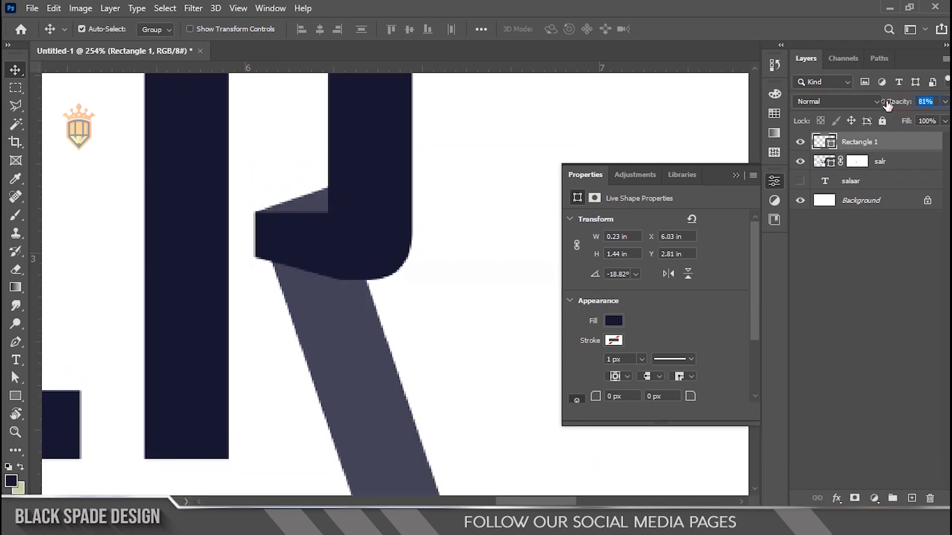
Mask away the corner of the R's bowl stub along the slanted leg edge with a polygonal selection on the salr layer mask.
scroll(404, 190, up, 7)
key(space)
drag(230, 231, 350, 202)
scroll(358, 204, up, 4)
scroll(350, 202, down, 5)
scroll(350, 202, down, 2)
key(space)
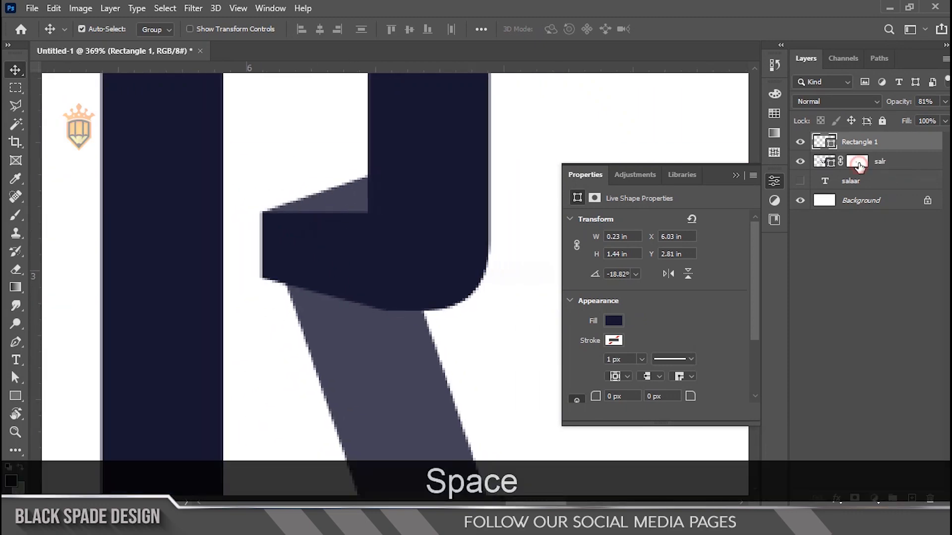
click(857, 162)
click(17, 106)
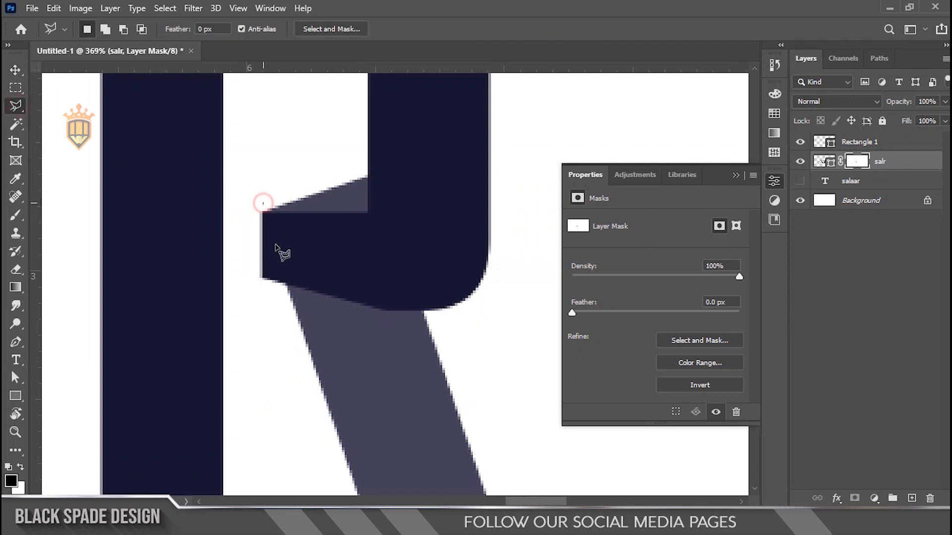
click(262, 202)
key(Delete)
key(x)
key(Delete)
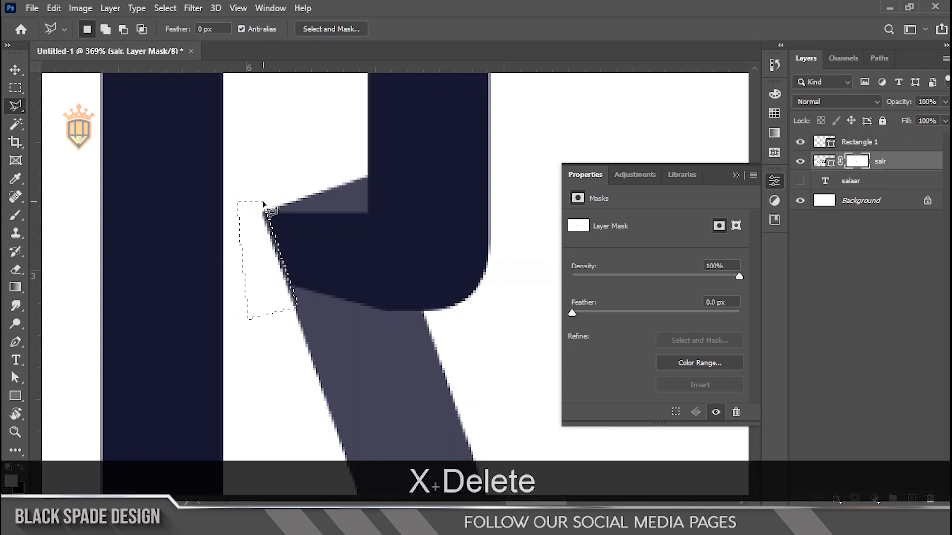
key(ctrl+d)
scroll(353, 161, up, 1)
Check the overlap by toggling the leg rectangle's visibility and add a layer mask to its layer.
click(800, 142)
click(800, 142)
click(851, 143)
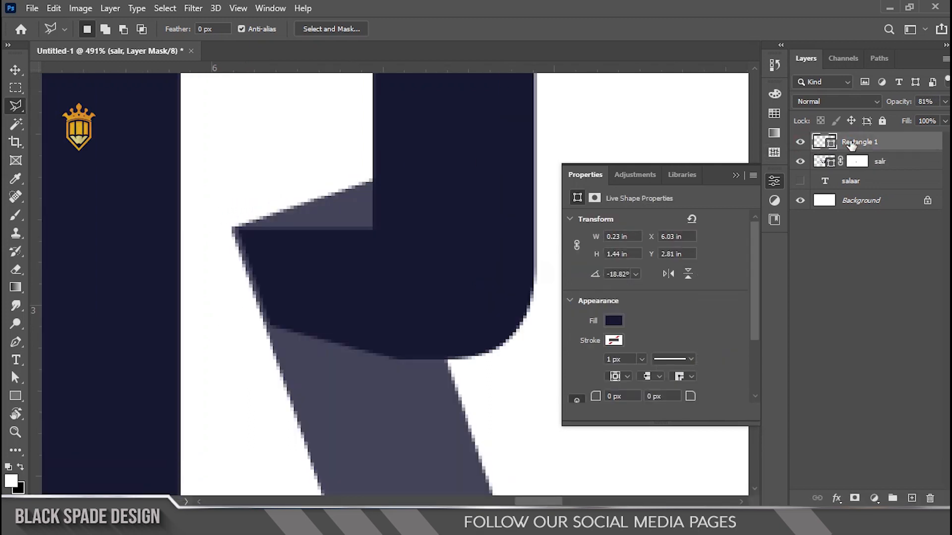
click(854, 498)
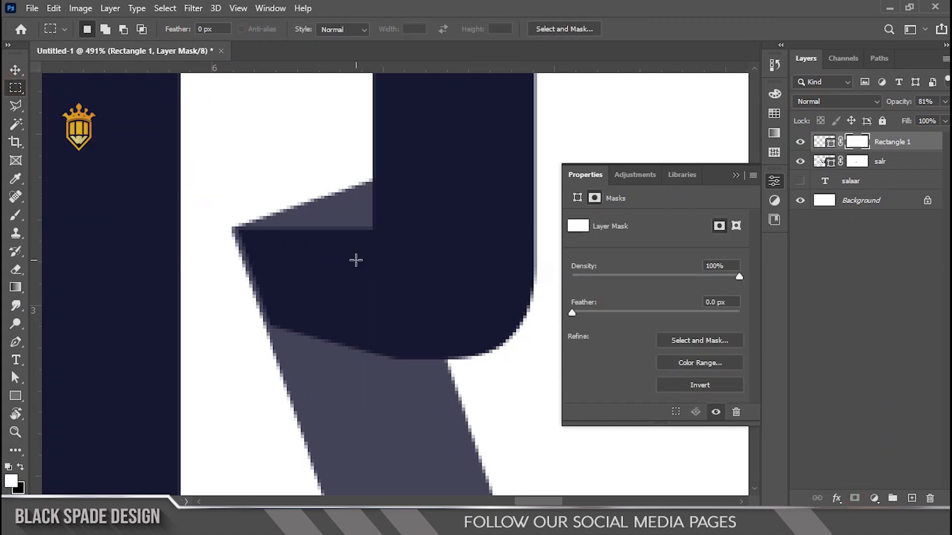
Nudge the leg rectangle a few pixels to the left.
key(v)
click(802, 139)
click(802, 140)
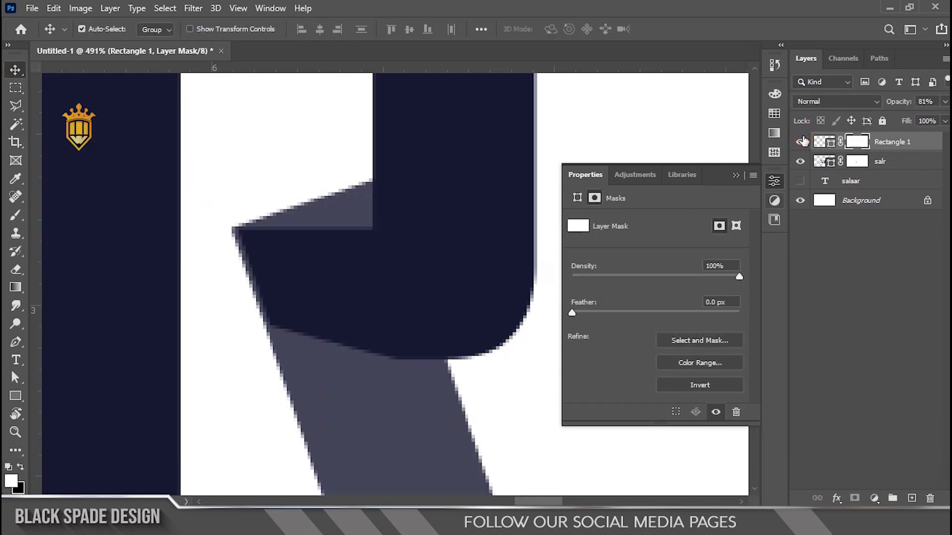
key(Left)
key(Left)
key(Left)
key(Left)
key(Left)
key(Left)
key(Right)
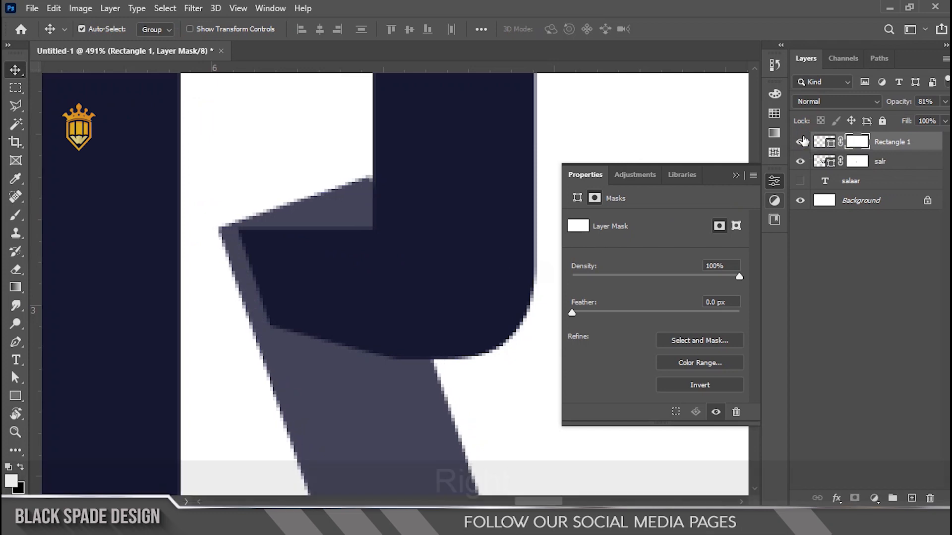
Mask away the part of the leg rectangle above the R's inner horizontal edge with a rectangular selection.
scroll(275, 230, up, 1)
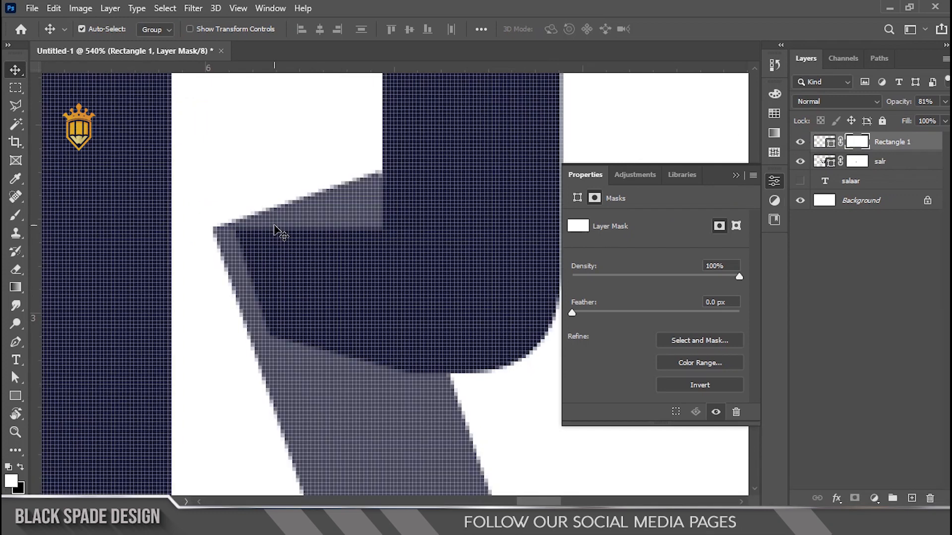
click(16, 91)
scroll(225, 151, up, 4)
drag(164, 167, 548, 261)
scroll(393, 255, down, 3)
scroll(409, 263, up, 5)
drag(404, 257, 404, 252)
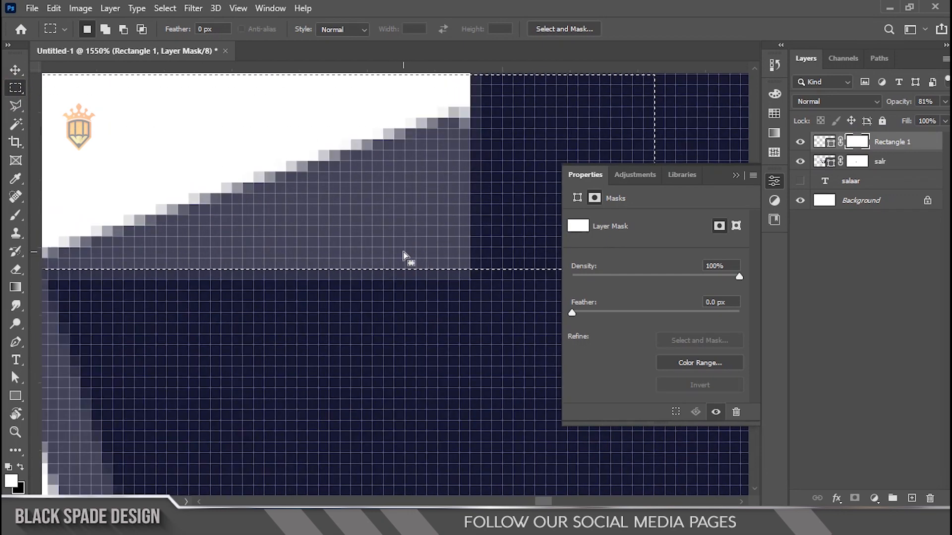
key(Delete)
key(ctrl+d)
Set the leg rectangle layer's opacity back to 100%.
scroll(404, 253, down, 3)
key(v)
drag(900, 105, 937, 104)
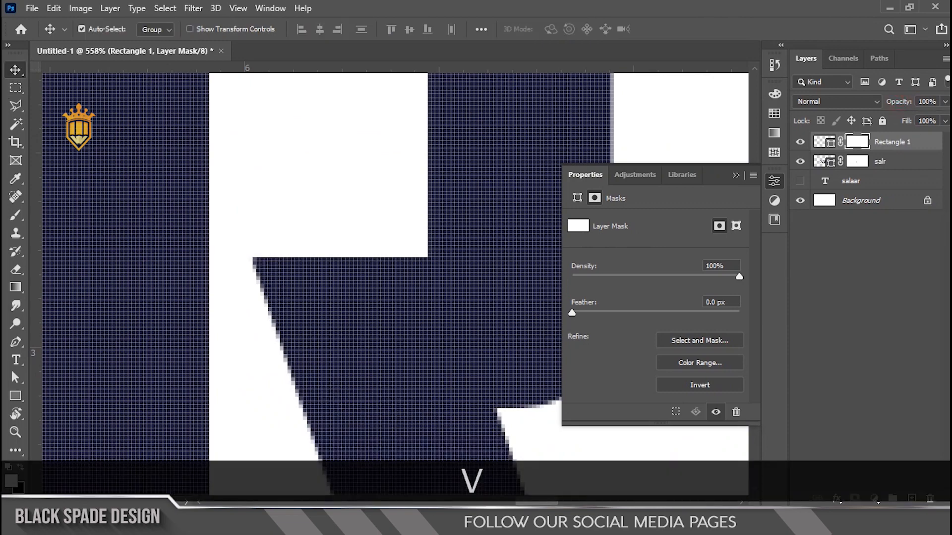
Collapse the mask properties and place a horizontal guide along the baseline of the letters.
scroll(397, 229, down, 9)
key(space)
drag(397, 229, 376, 152)
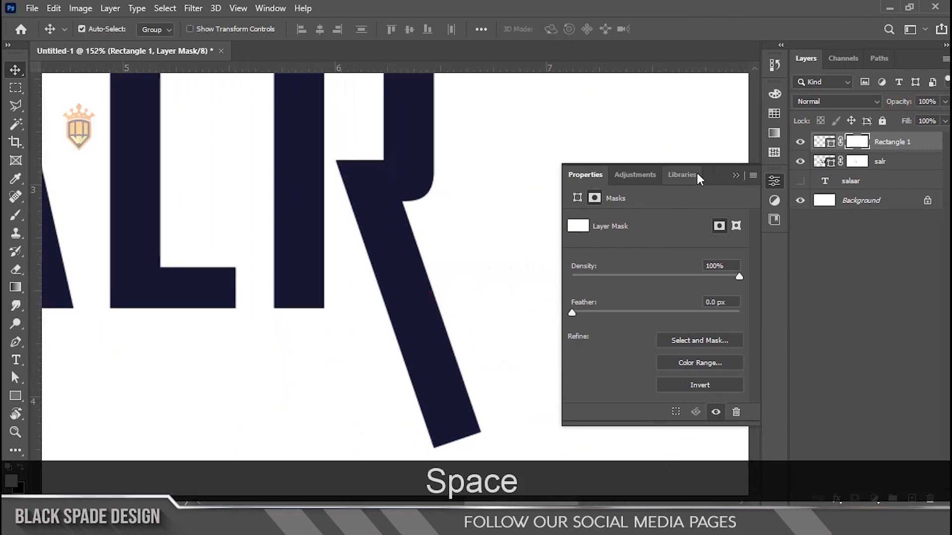
click(737, 176)
key(space)
scroll(571, 266, up, 2)
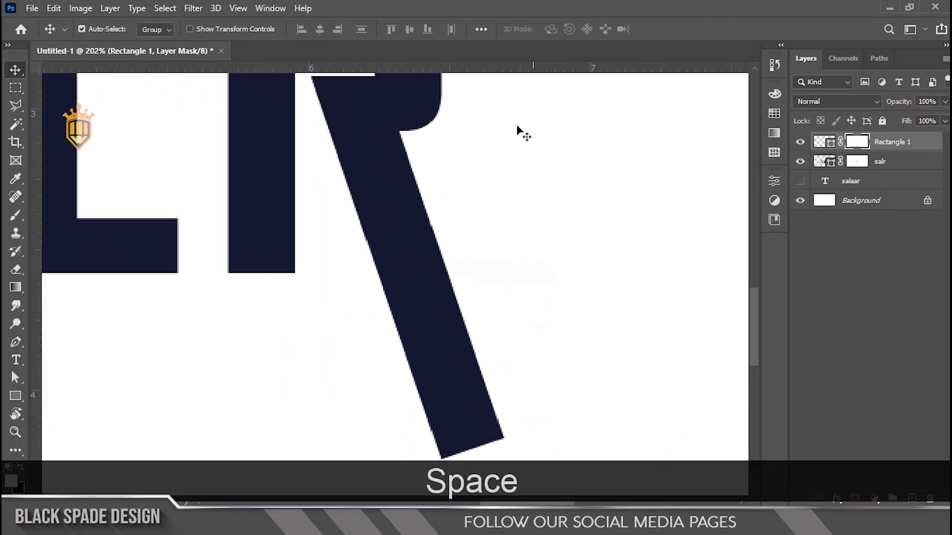
drag(515, 68, 520, 272)
Mask away the part of the R's leg below the baseline with a rectangular selection aligned to the stem's bottom edge.
click(18, 90)
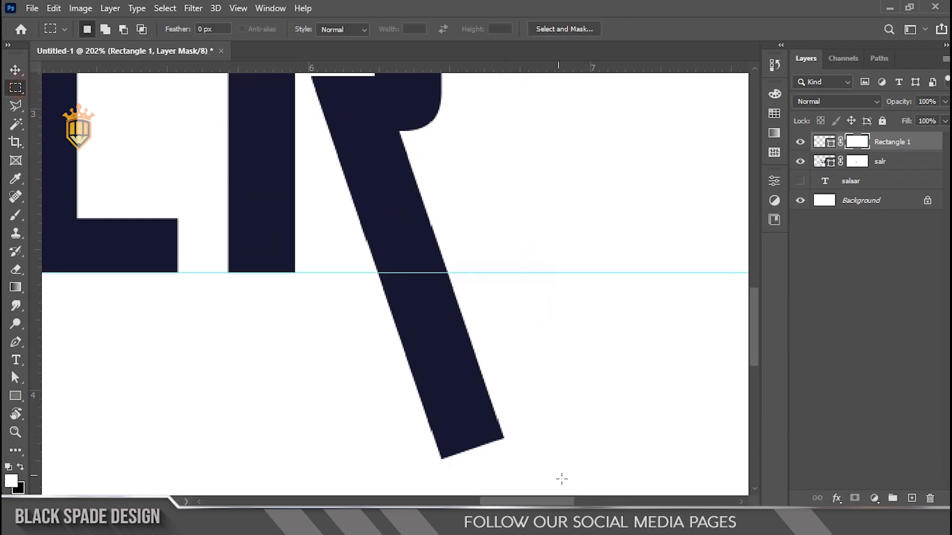
drag(622, 487, 208, 272)
scroll(297, 260, up, 8)
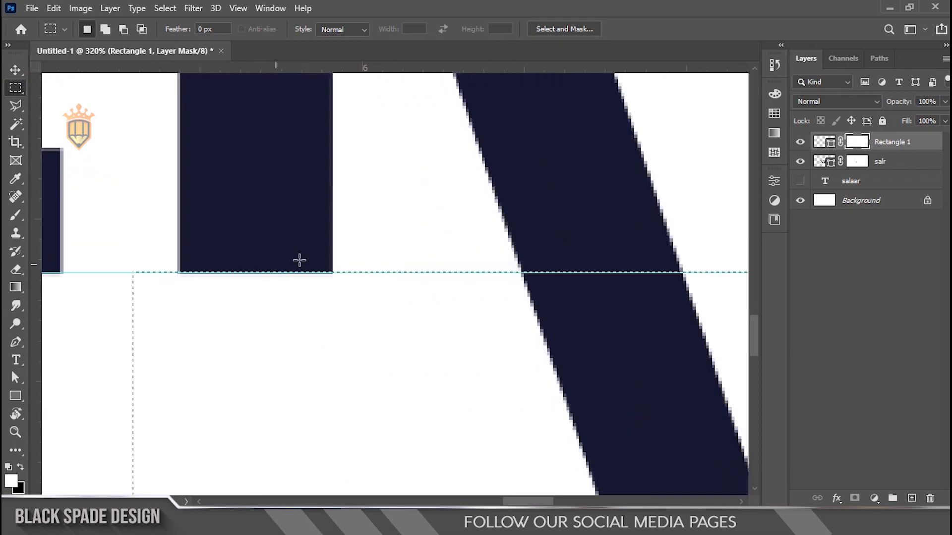
scroll(359, 286, up, 2)
drag(368, 297, 366, 313)
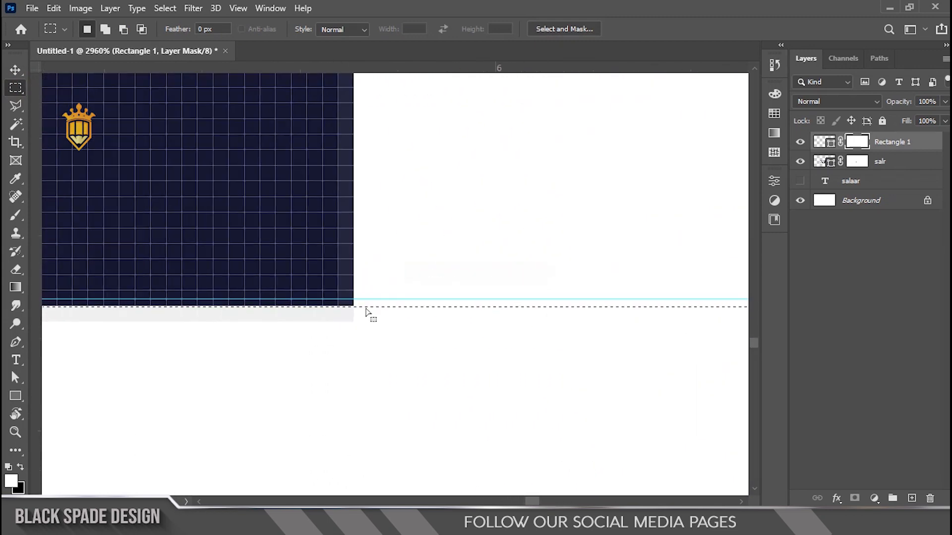
key(Delete)
scroll(366, 312, down, 8)
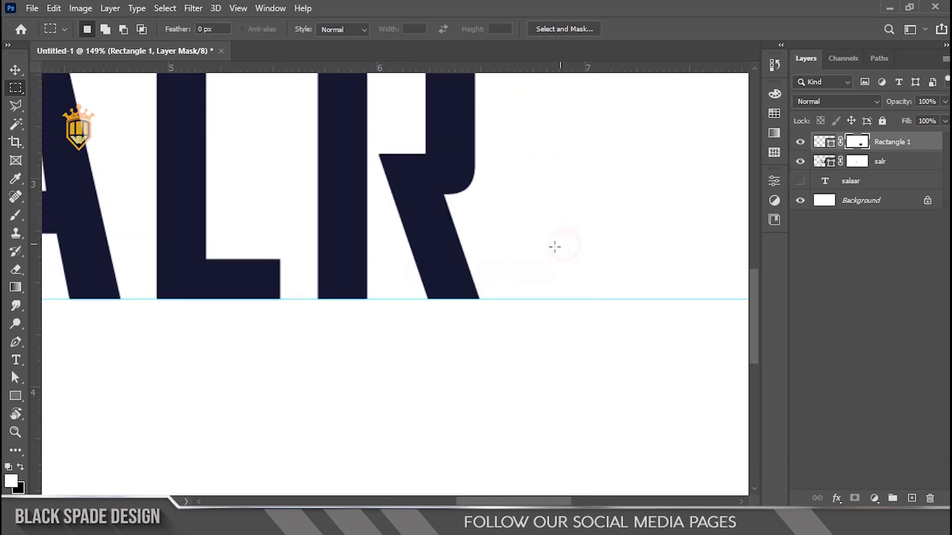
scroll(555, 247, down, 3)
Convert the leg rectangle and salr layers together into one smart object.
key(v)
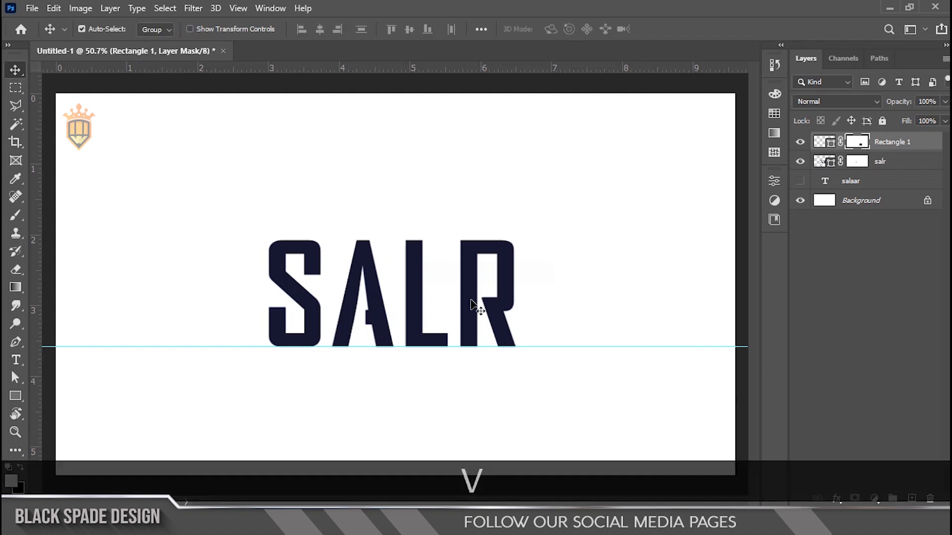
key(space)
scroll(421, 326, up, 1)
drag(539, 308, 425, 275)
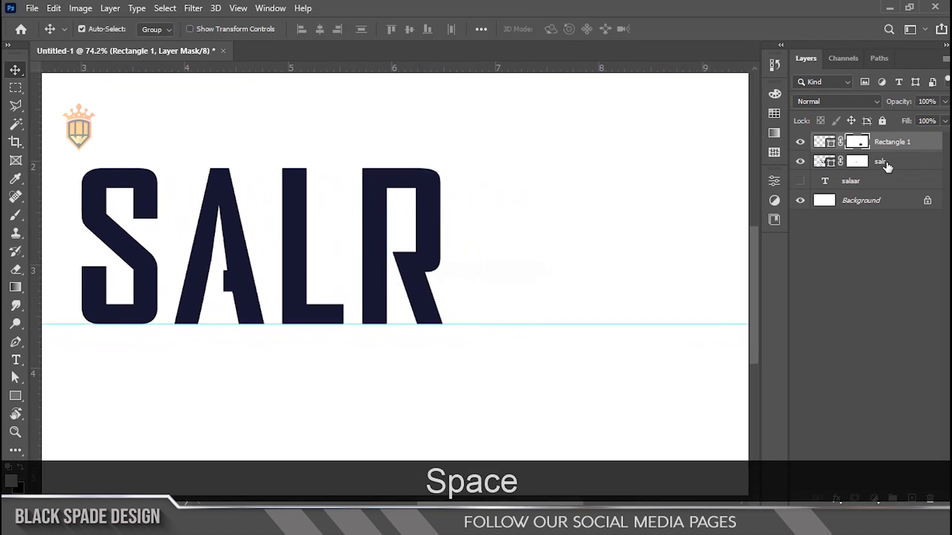
shift+click(886, 164)
right_click(885, 164)
click(811, 191)
scroll(391, 248, down, 2)
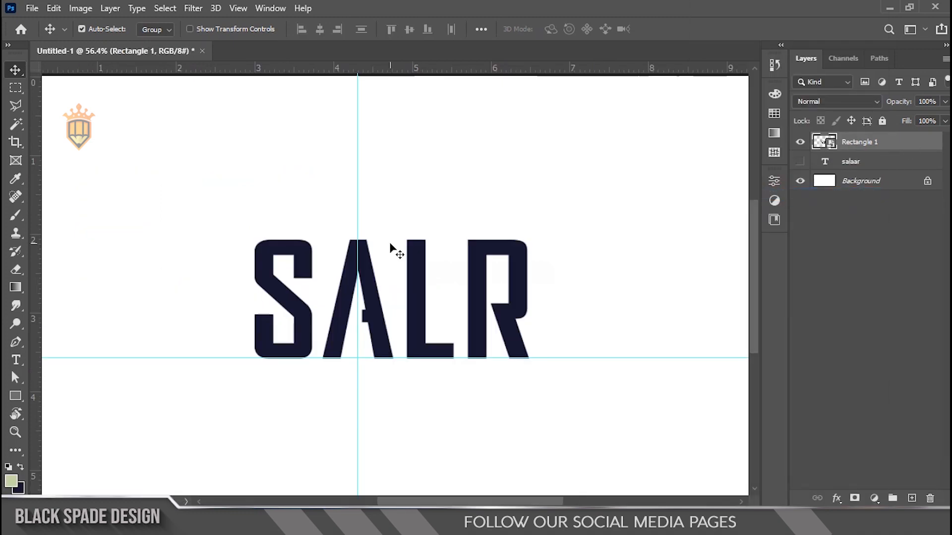
Duplicate the lettering smart object, hide the original and rasterize the copy.
key(ctrl+j)
click(801, 161)
right_click(869, 149)
click(782, 261)
Cut the R from the rasterized copy to its own layer and move it right to leave room for more letters.
scroll(493, 237, up, 3)
key(m)
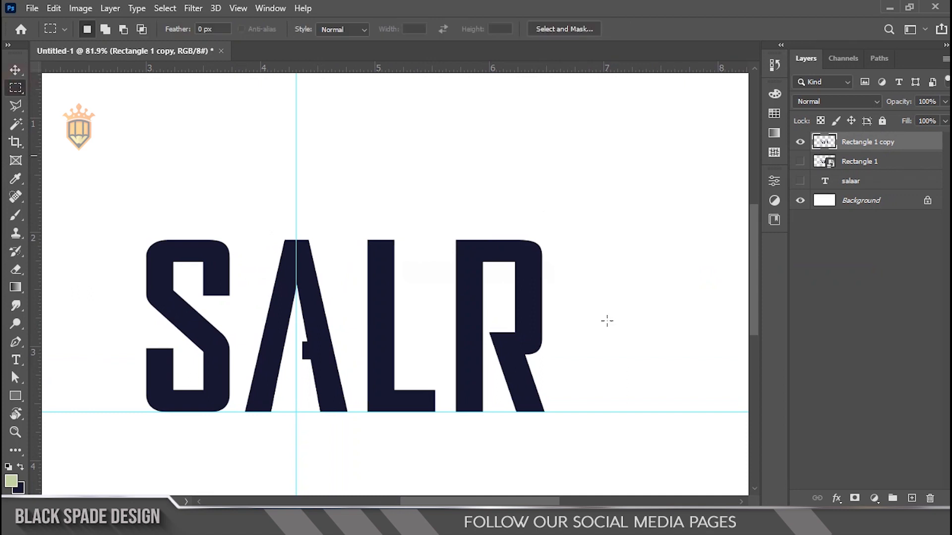
drag(565, 405, 444, 193)
right_click(478, 272)
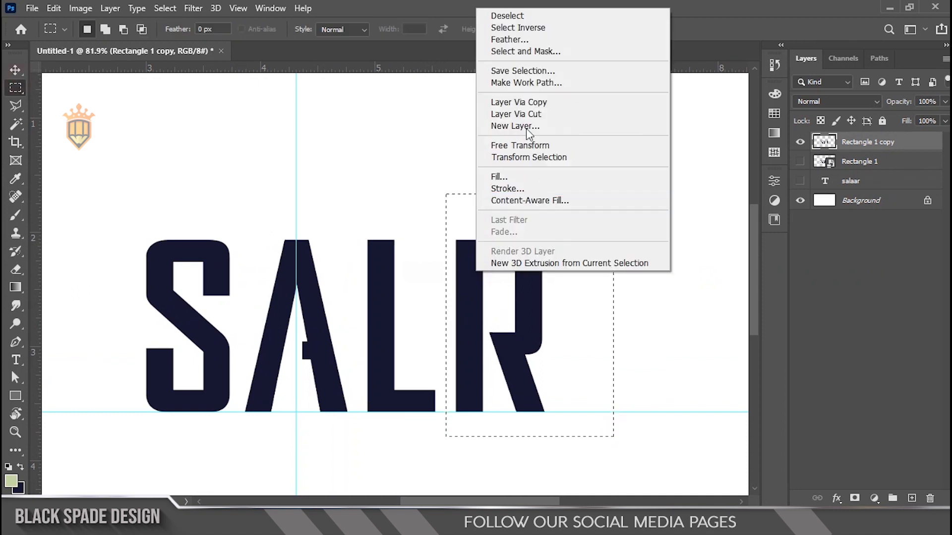
click(529, 115)
scroll(472, 185, down, 2)
key(v)
drag(484, 264, 559, 289)
Copy the A from the Rectangle 1 copy layer to a new layer and place it after the L.
scroll(402, 309, up, 1)
right_click(344, 300)
click(370, 307)
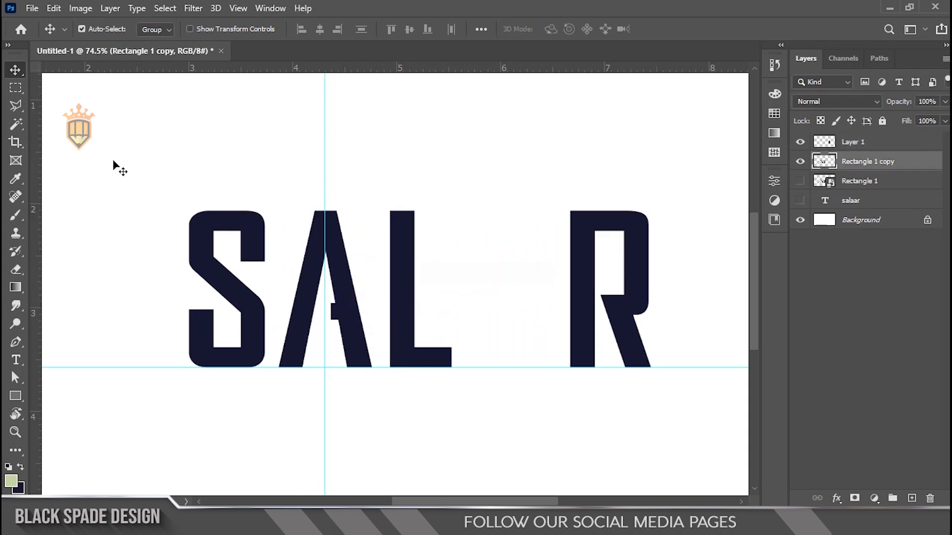
click(16, 88)
drag(385, 377, 272, 182)
right_click(334, 260)
click(392, 339)
key(v)
drag(342, 293, 519, 295)
Fine-tune the copied A's position so it sits on the baseline guide.
scroll(519, 337, up, 3)
key(space)
drag(518, 338, 494, 237)
drag(444, 228, 444, 232)
Duplicate the copied A and place the duplicate between it and the R.
scroll(444, 231, down, 4)
key(space)
drag(479, 257, 556, 242)
right_click(374, 239)
click(390, 243)
drag(374, 240, 484, 237)
Nudge the last A left to tighten its spacing to the preceding A, keeping it on the baseline guide.
scroll(484, 237, up, 3)
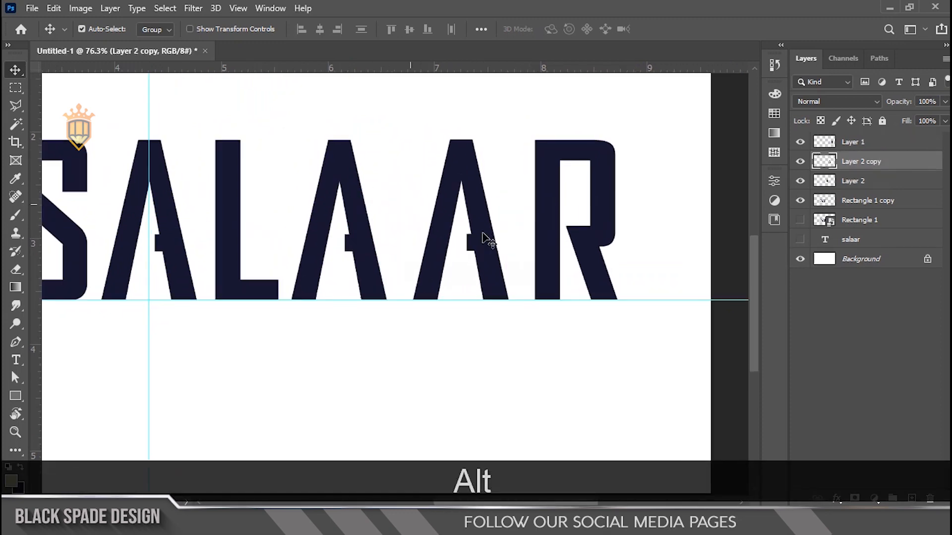
scroll(484, 238, up, 2)
key(Left)
key(Left)
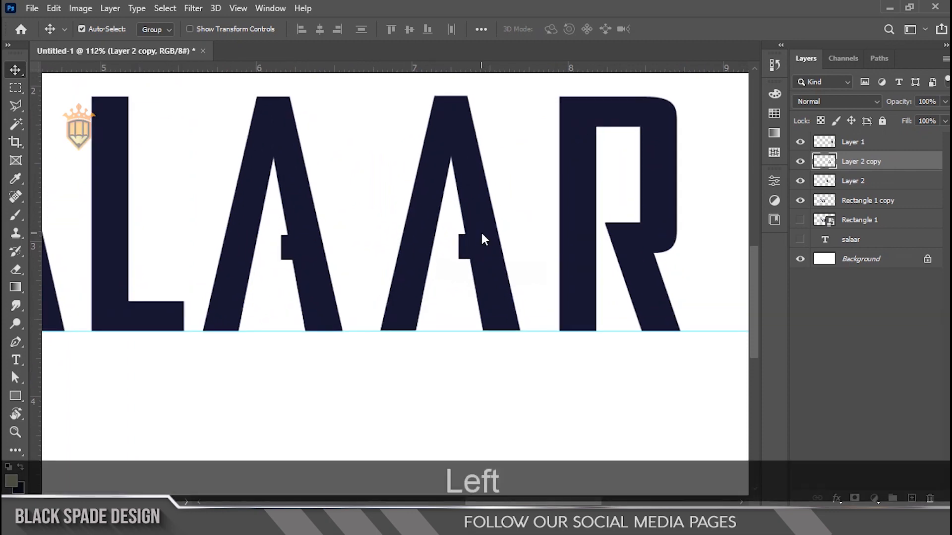
drag(479, 235, 480, 237)
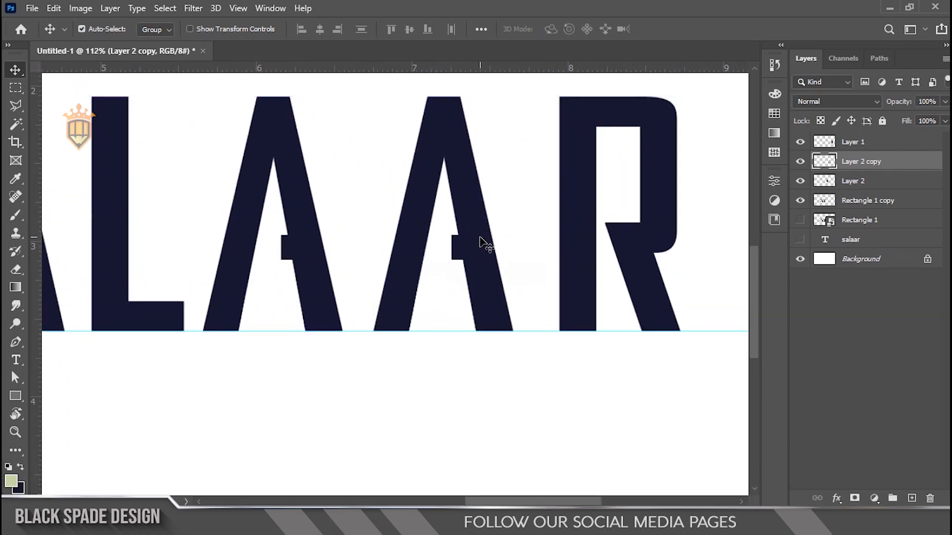
key(Left)
key(Left)
key(Left)
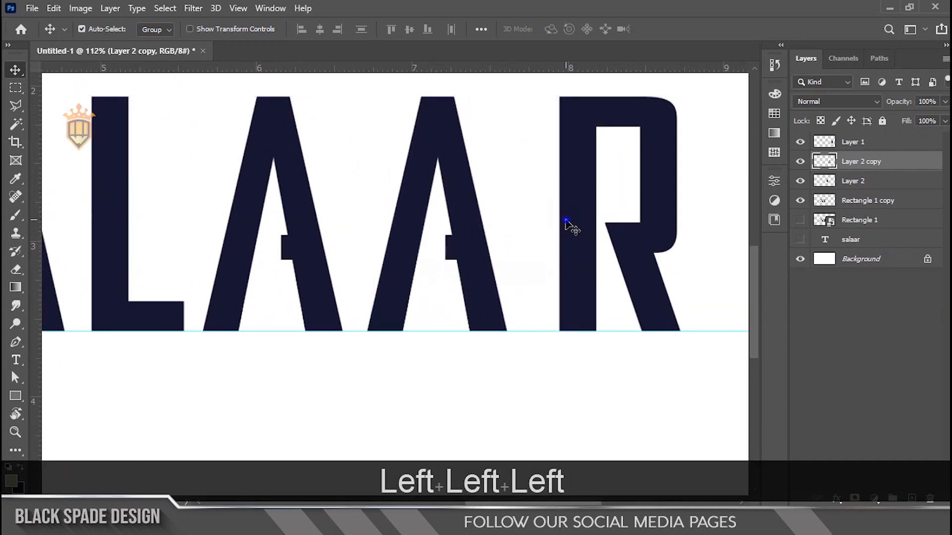
Select the R's layer and nudge the R left to tighten its spacing to the preceding A.
right_click(566, 224)
click(591, 229)
scroll(411, 243, down, 3)
key(Left)
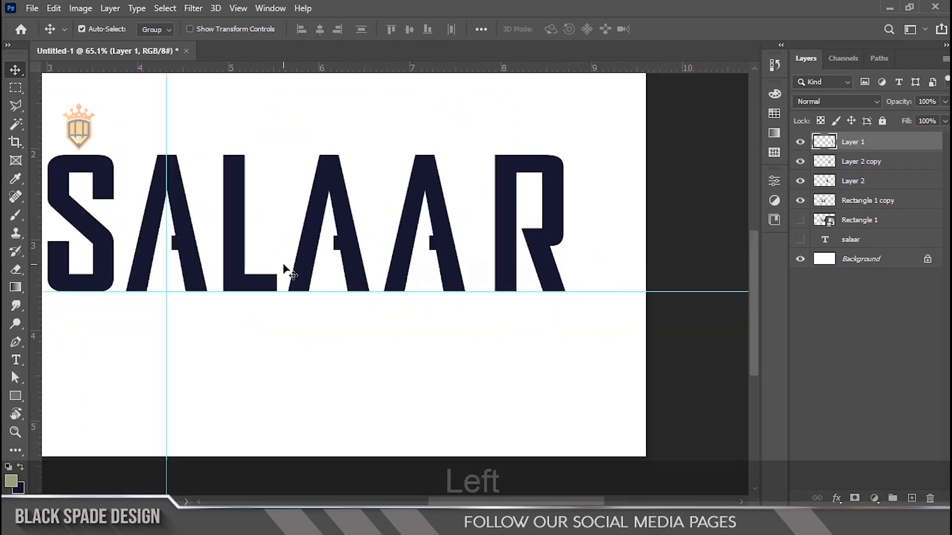
key(Left)
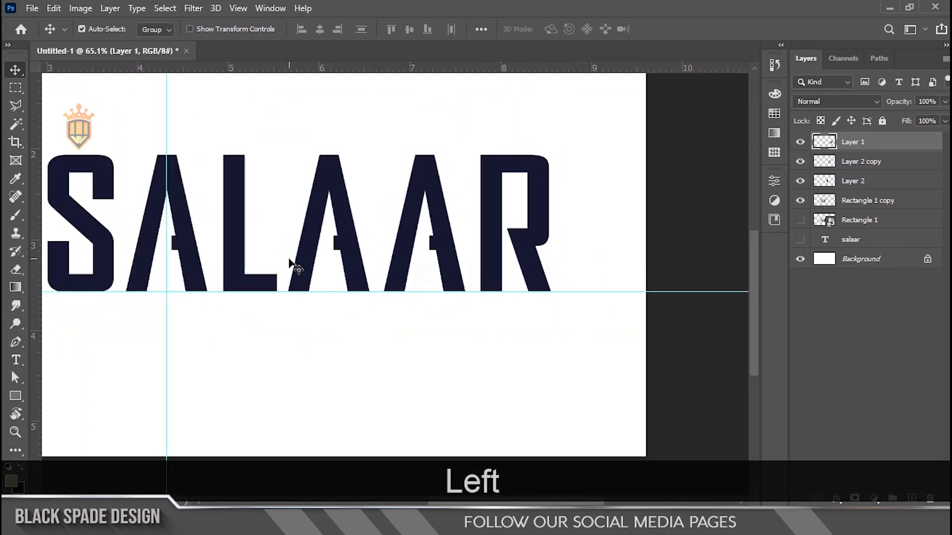
scroll(380, 254, down, 2)
Select all the letter layers, move the title left towards the canvas centre, and convert the letters into one smart object.
key(space)
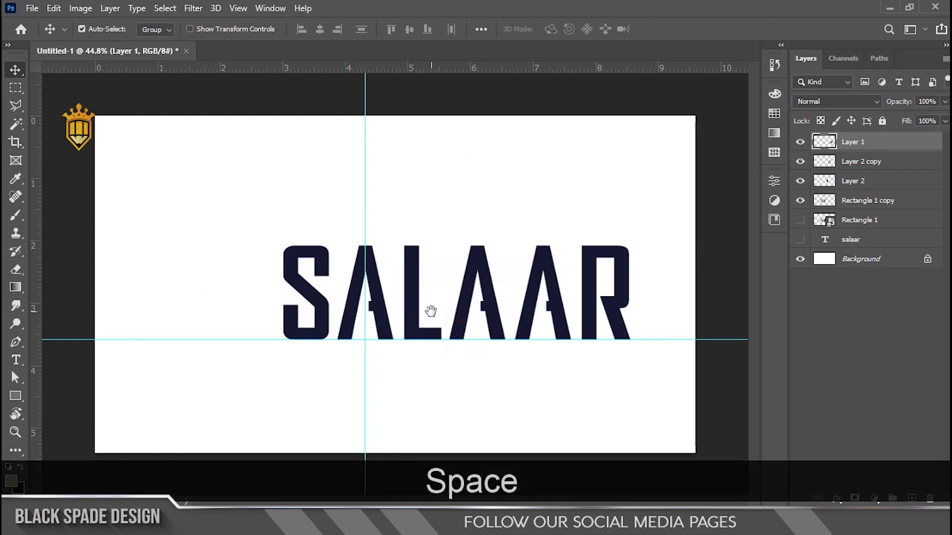
drag(263, 188, 351, 291)
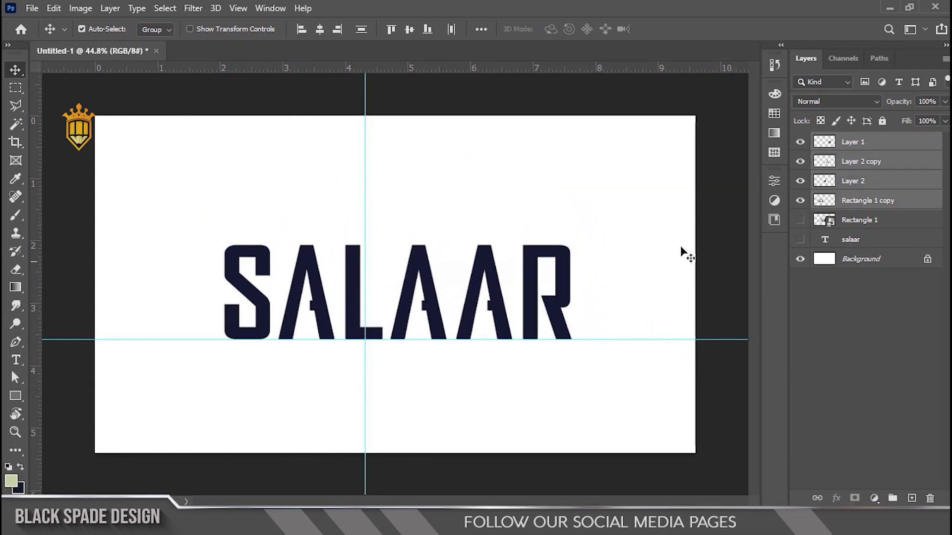
right_click(880, 182)
click(742, 188)
scroll(433, 272, down, 1)
scroll(340, 335, up, 2)
scroll(340, 327, up, 1)
scroll(353, 297, down, 2)
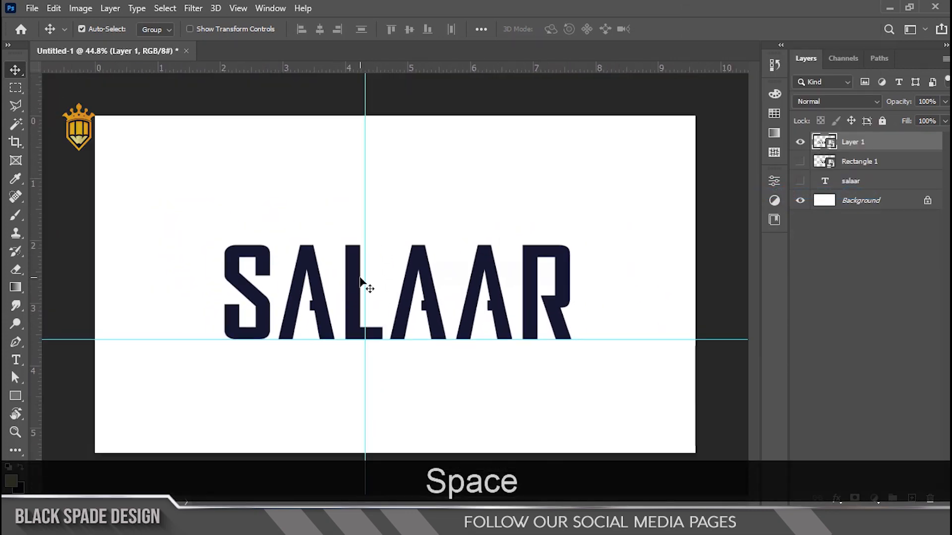
scroll(360, 280, down, 1)
scroll(360, 280, up, 1)
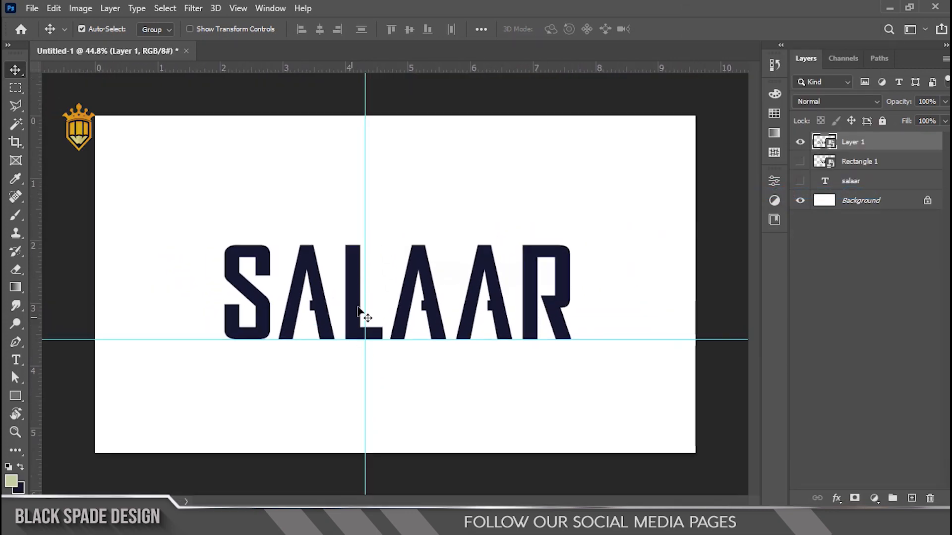
drag(345, 289, 331, 289)
Place the metal-texture-steel image above the title and clip it to the SALAAR lettering.
scroll(332, 292, up, 1)
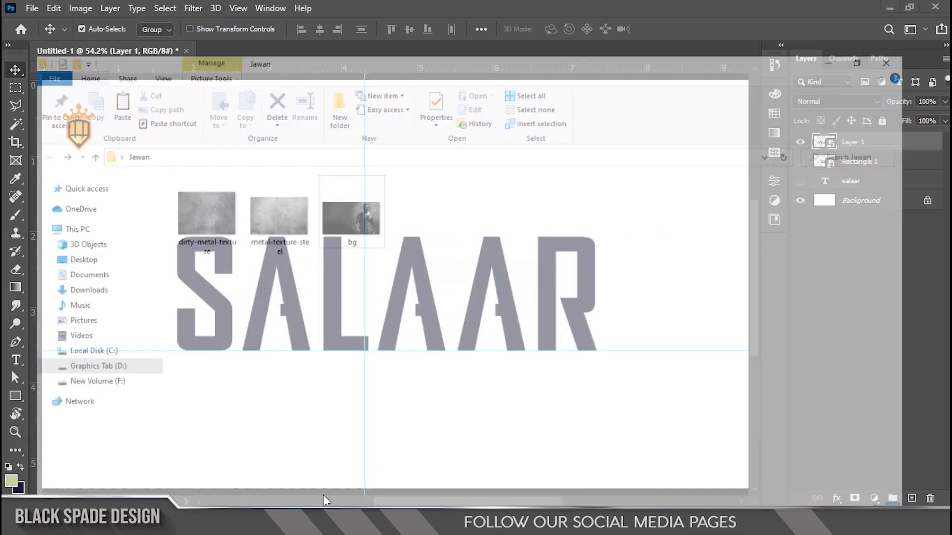
drag(265, 192, 461, 342)
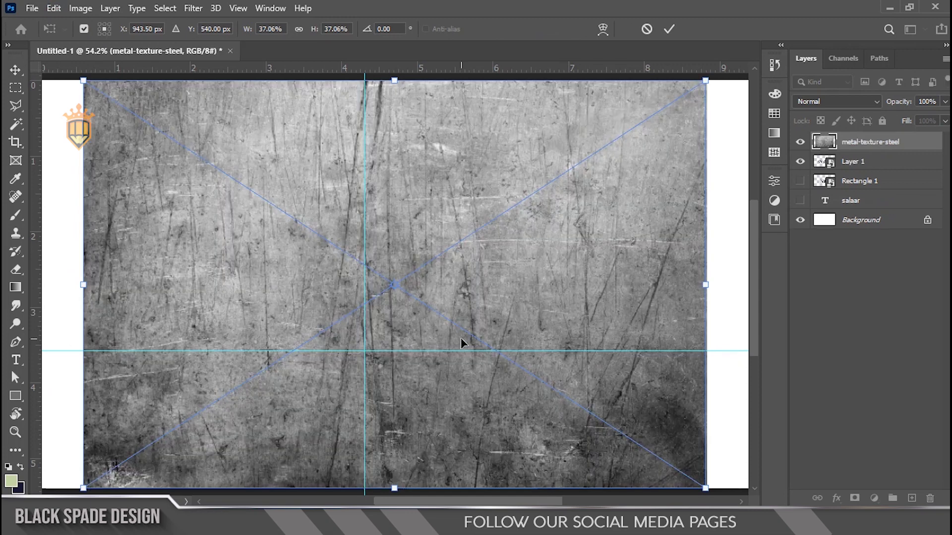
key(Return)
right_click(886, 143)
click(739, 321)
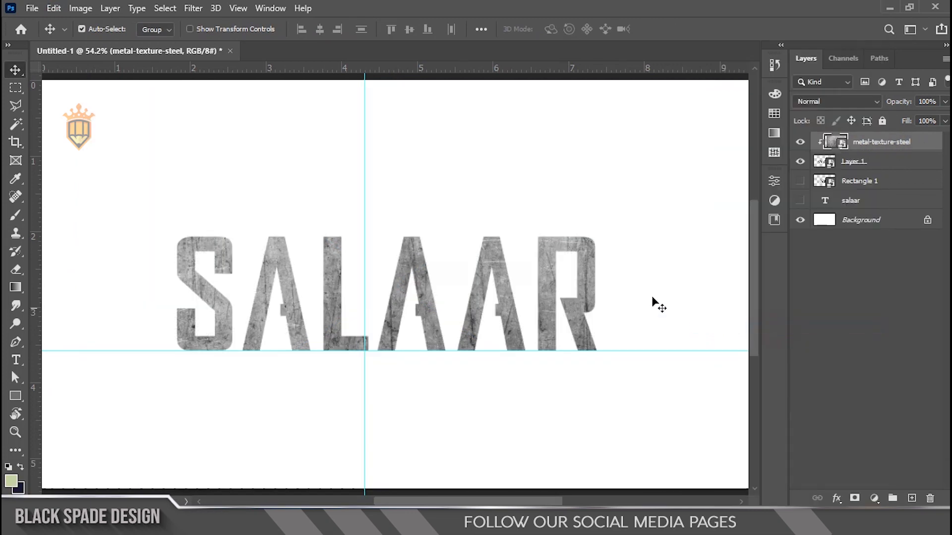
Scale the metal-texture-steel layer down to 28.20% around its centre so it closely surrounds the letters.
scroll(503, 286, down, 1)
key(ctrl+t)
drag(648, 117, 590, 163)
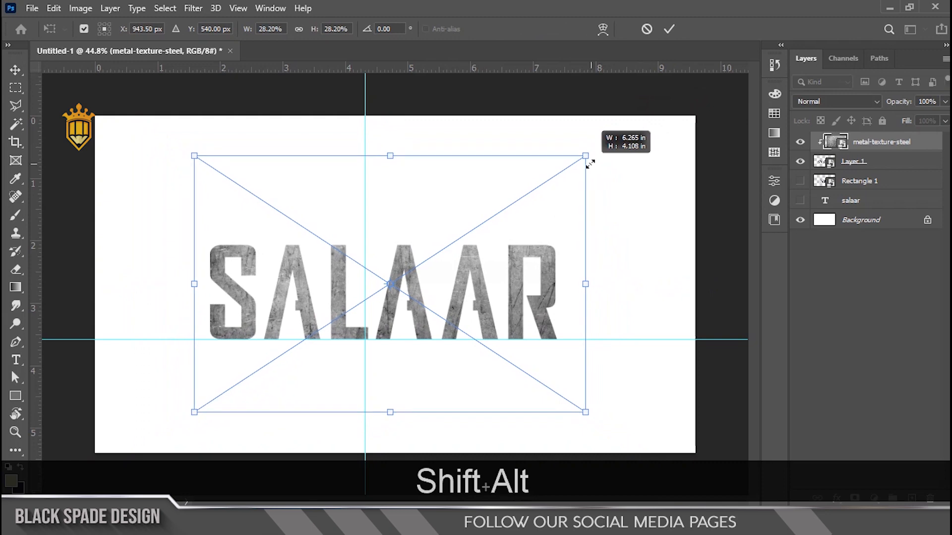
key(Return)
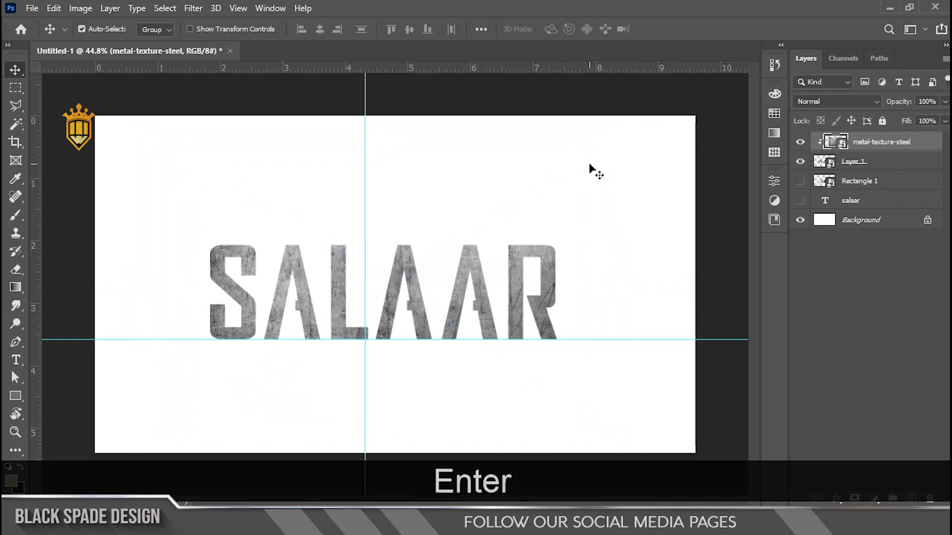
Rotate the metal-texture-steel layer and adjust its position so it covers the lettering.
key(ctrl+t)
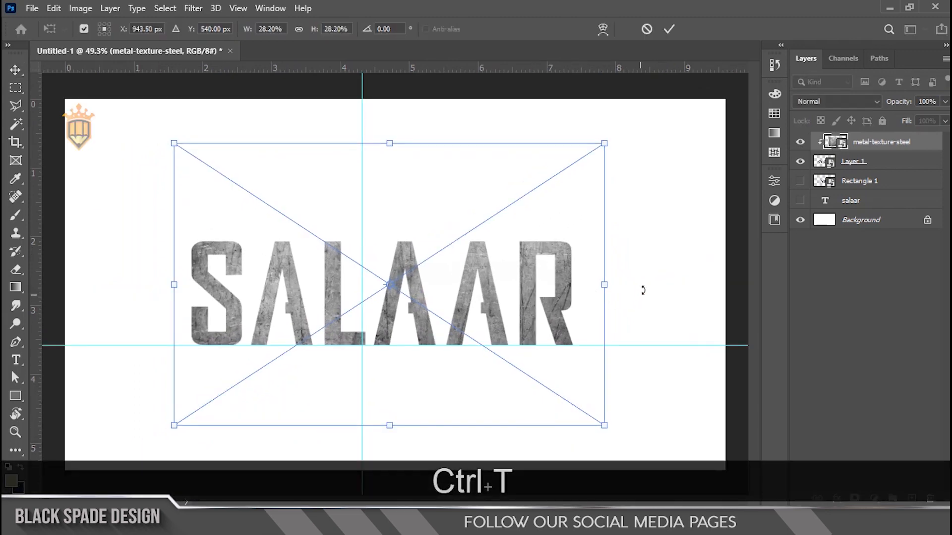
drag(641, 289, 631, 252)
drag(623, 392, 648, 399)
drag(520, 307, 521, 299)
key(Return)
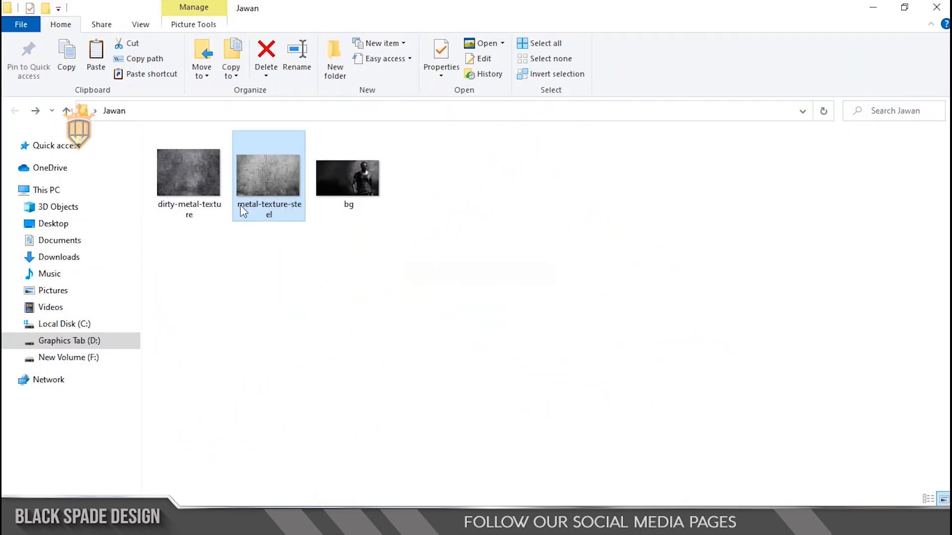
Place the dirty-metal-texture image above the steel texture and clip it to the SALAAR lettering.
drag(188, 171, 446, 303)
key(Return)
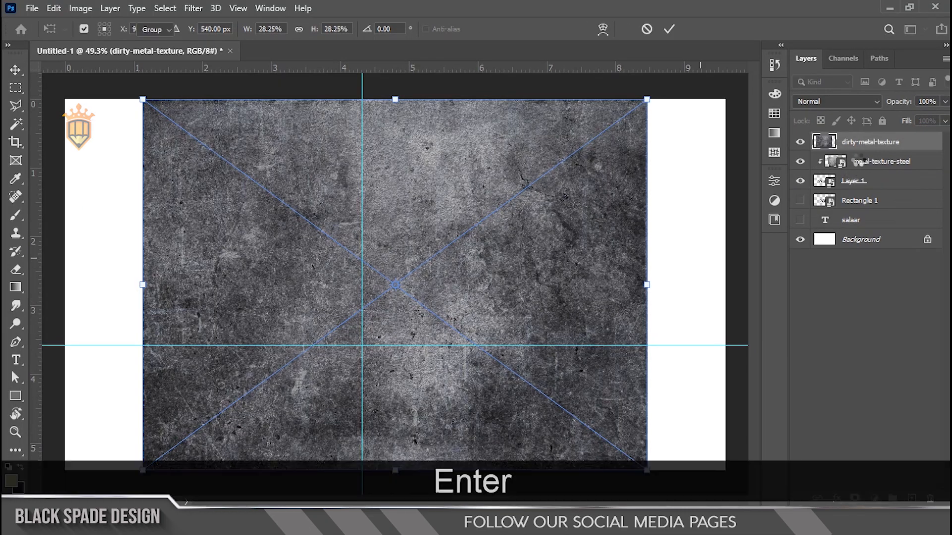
right_click(869, 159)
click(762, 327)
scroll(315, 312, up, 3)
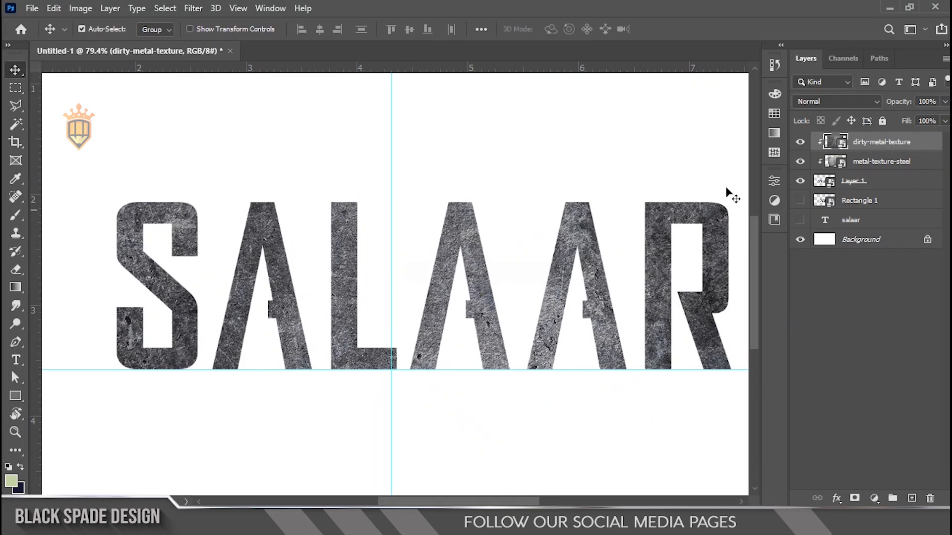
Set the dirty-metal-texture layer's blend mode to Hard Light.
click(856, 102)
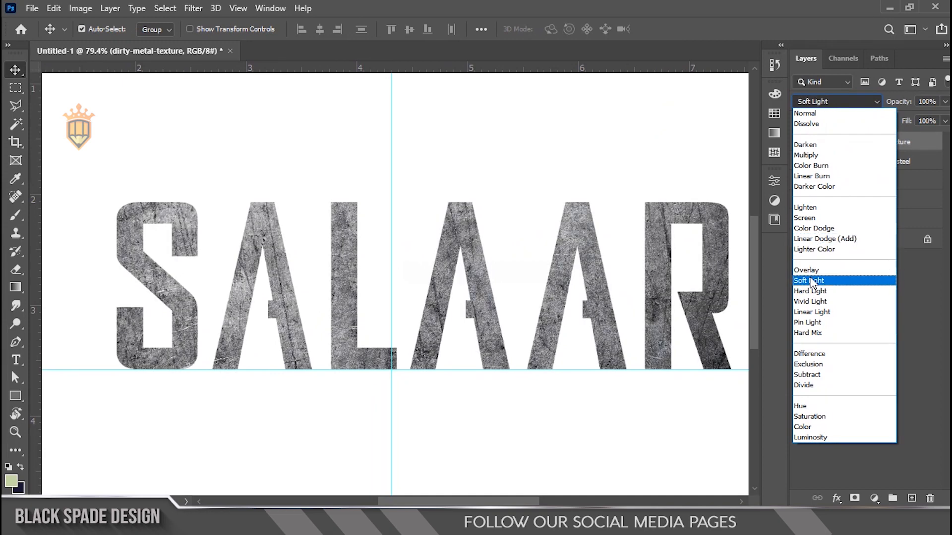
click(811, 294)
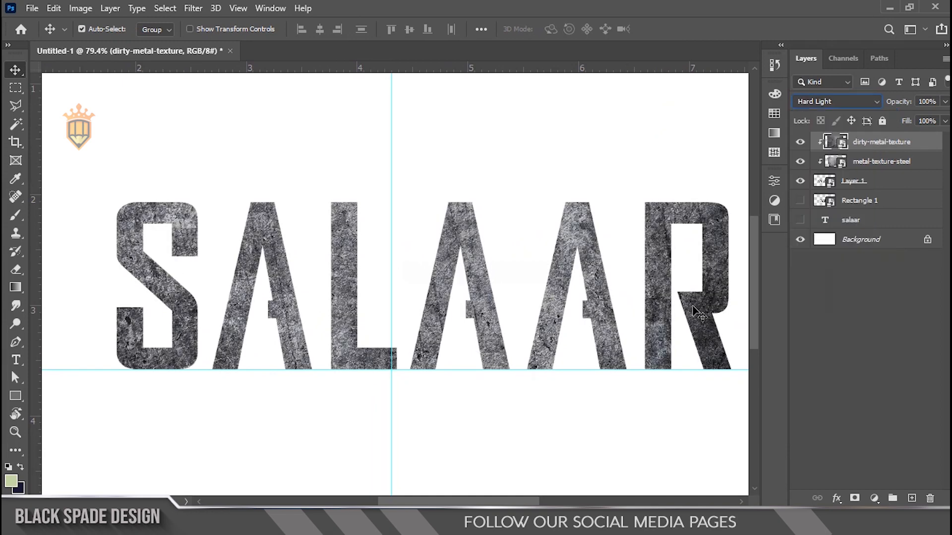
scroll(339, 274, down, 3)
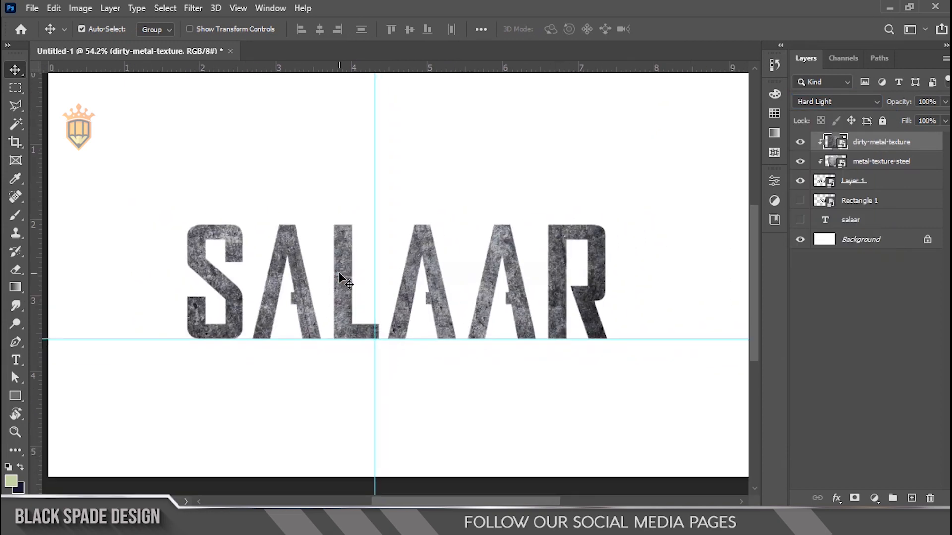
scroll(339, 274, up, 1)
scroll(340, 276, up, 2)
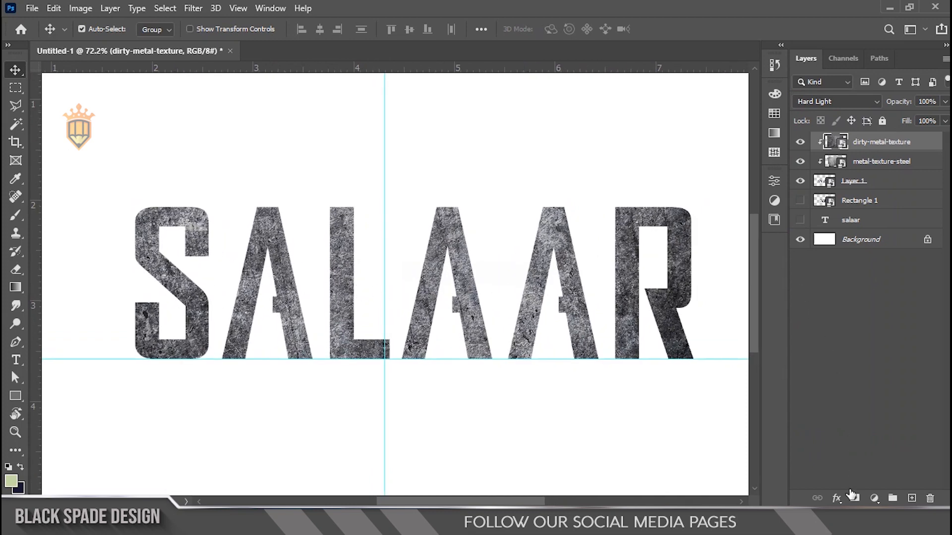
Add an inverted black mask to the dirty-metal-texture layer and set up a white Soft Round brush at 250 px.
key(ctrl+i)
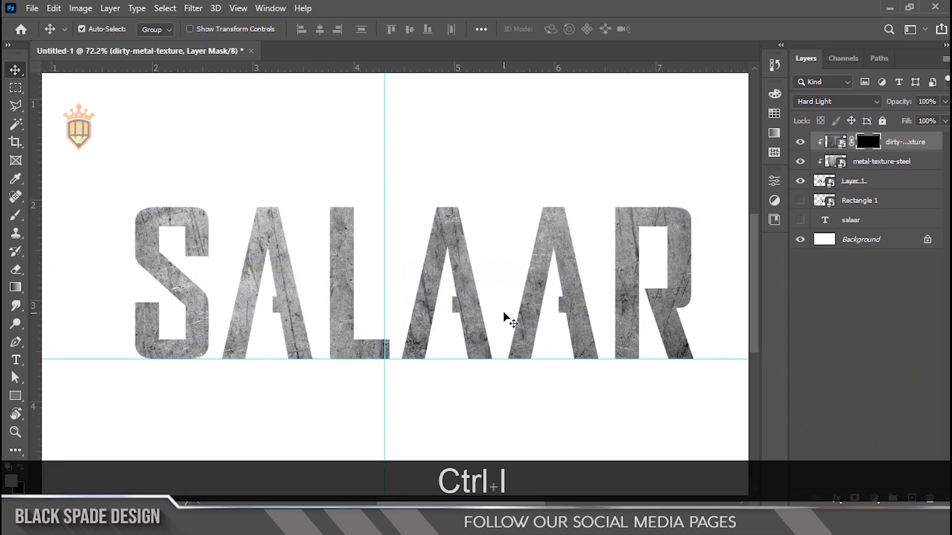
key(b)
click(102, 29)
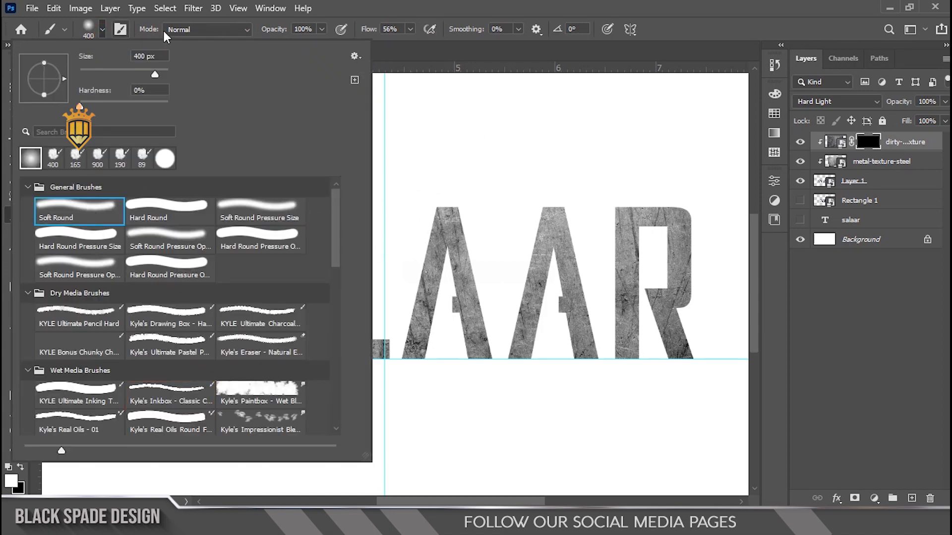
click(76, 33)
key(bracketleft)
key(bracketleft)
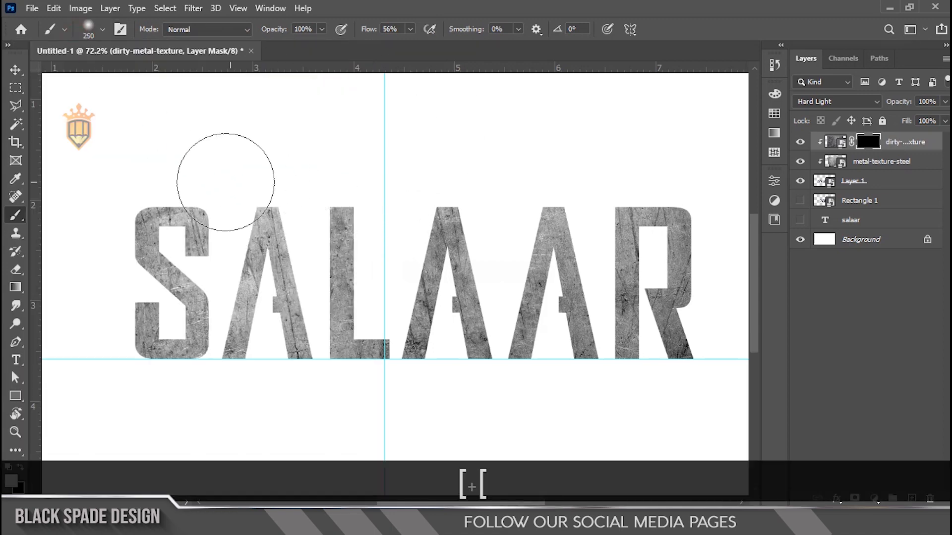
Paint white on the mask, reducing the brush to 200 px, to reveal dirty texture along the lower parts of the first letters.
scroll(220, 271, up, 2)
key(space)
drag(221, 281, 263, 189)
scroll(201, 301, up, 2)
key(space)
drag(202, 301, 288, 282)
scroll(289, 281, down, 1)
key(bracketleft)
key(bracketleft)
mouse_move(210, 277)
mouse_down()
mouse_move(226, 317)
mouse_move(298, 320)
mouse_move(320, 344)
mouse_move(371, 321)
mouse_move(388, 297)
mouse_move(264, 293)
mouse_move(266, 311)
mouse_move(349, 331)
mouse_move(436, 310)
mouse_move(359, 288)
mouse_up()
key(space)
key(space)
drag(416, 341, 248, 340)
mouse_move(404, 297)
mouse_down()
mouse_move(410, 282)
mouse_move(433, 309)
mouse_up()
key(space)
drag(501, 374, 298, 399)
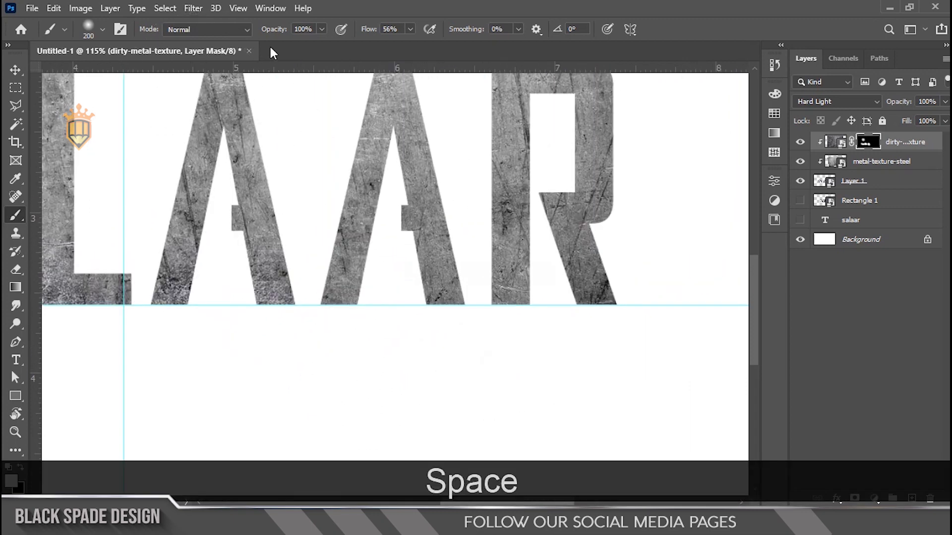
Lower the brush opacity to 71% and reveal dirty texture at the feet of the last A and the R.
drag(271, 29, 255, 31)
click(364, 304)
click(499, 301)
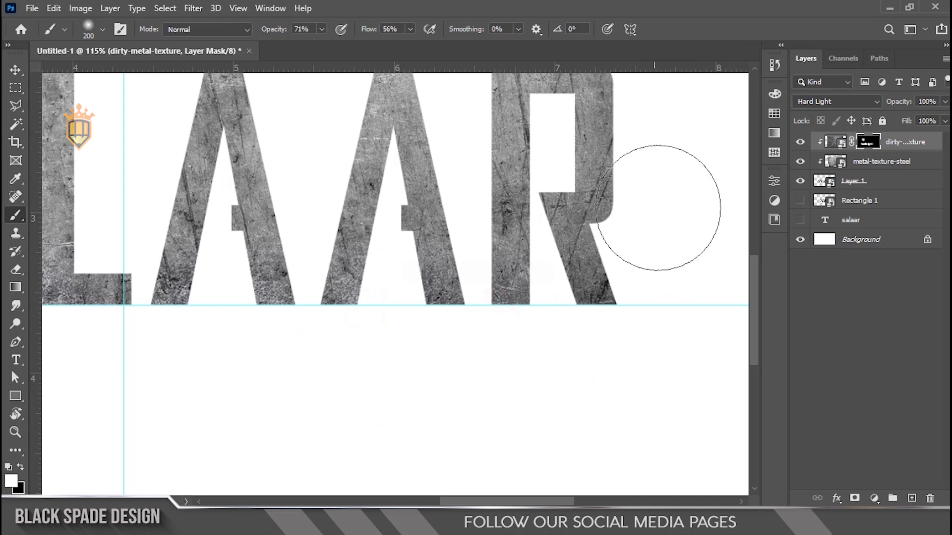
Paint white on the mask around the upper parts of the R and the last A to reveal dirty texture.
scroll(605, 262, down, 1)
key(space)
drag(597, 255, 595, 324)
scroll(628, 210, up, 1)
click(638, 151)
click(551, 127)
click(446, 130)
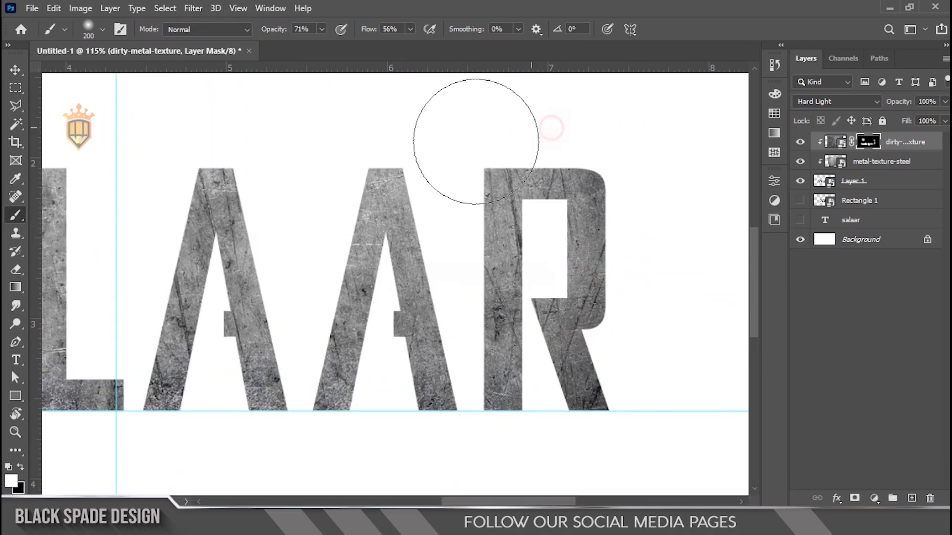
click(443, 183)
Continue revealing the dirty texture along the tops of the remaining letters back to the S.
key(space)
drag(306, 238, 497, 300)
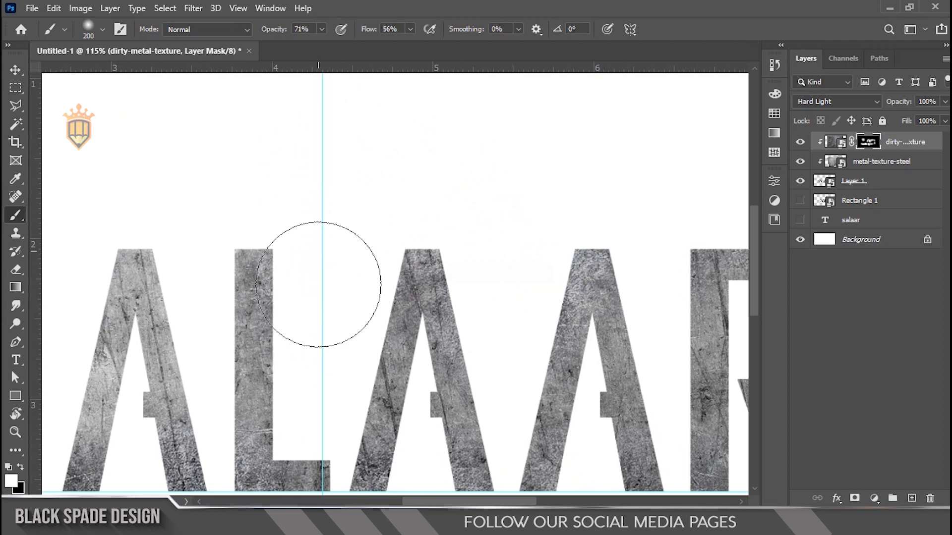
key(space)
drag(176, 289, 374, 184)
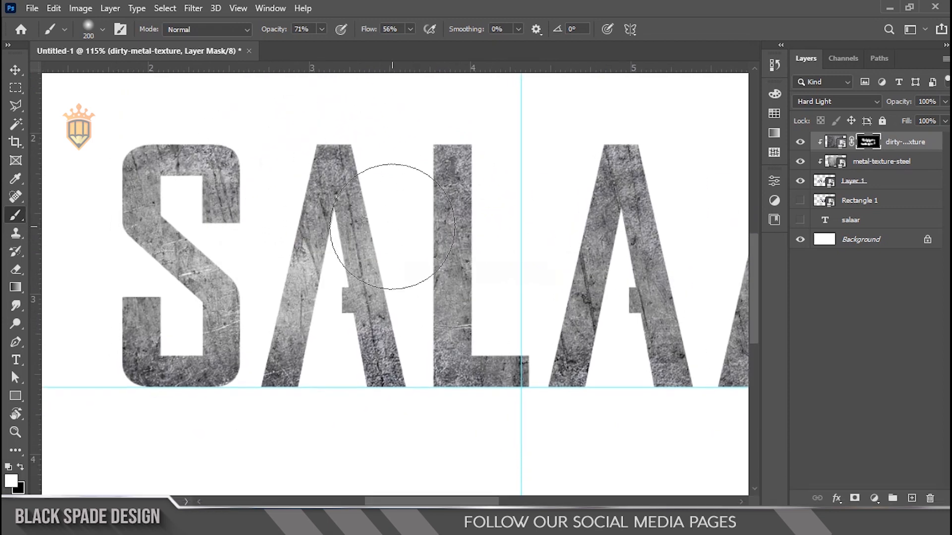
Reduce the brush to 90 px and reveal more dirty texture around the edges of the S.
key(bracketleft)
key(bracketleft)
key(bracketleft)
key(bracketleft)
key(bracketleft)
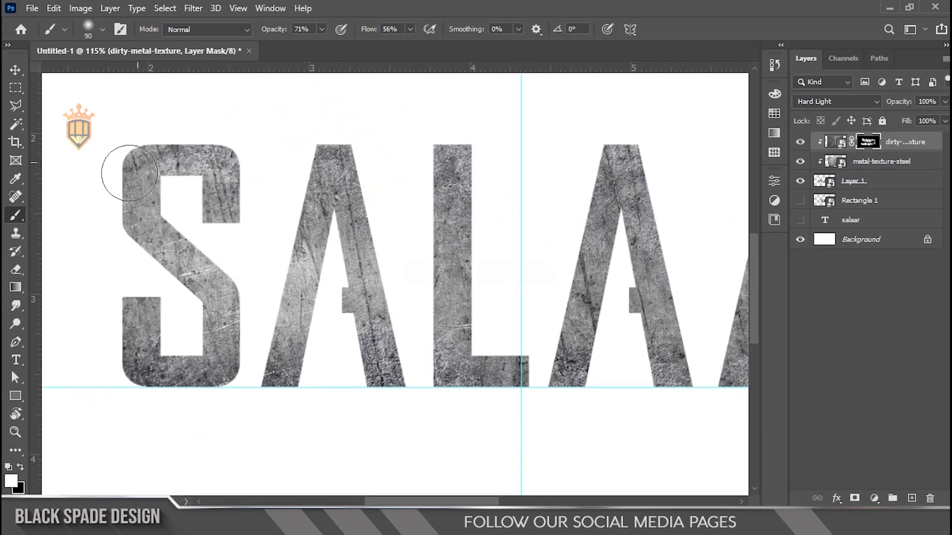
key(space)
drag(174, 300, 240, 261)
mouse_move(317, 246)
mouse_down()
mouse_move(319, 272)
mouse_move(324, 240)
mouse_up()
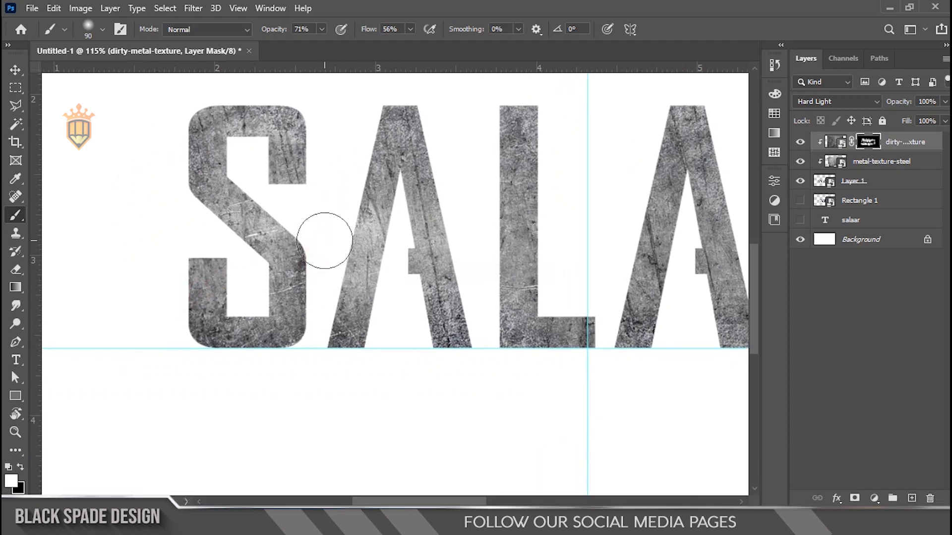
Lower the brush opacity to 13% and lightly blend the dirty texture into the S, first A and L.
scroll(325, 315, down, 1)
scroll(400, 303, up, 1)
key(space)
drag(405, 300, 271, 342)
scroll(533, 305, up, 2)
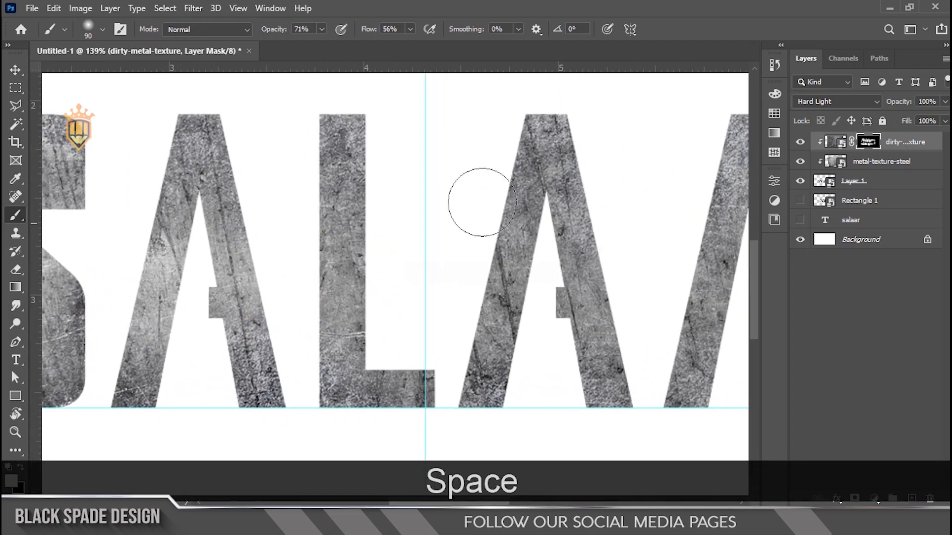
drag(278, 28, 269, 30)
drag(372, 226, 301, 331)
key(space)
drag(154, 255, 415, 234)
drag(260, 233, 329, 304)
Lightly blend the dirty texture into the last two A's and the R with the 13% opacity brush.
key(space)
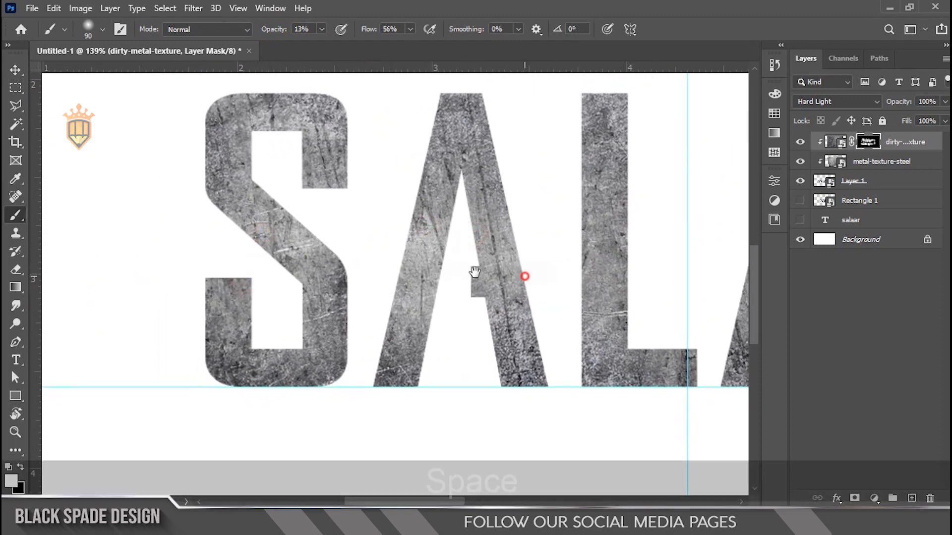
drag(522, 276, 210, 268)
drag(541, 269, 297, 283)
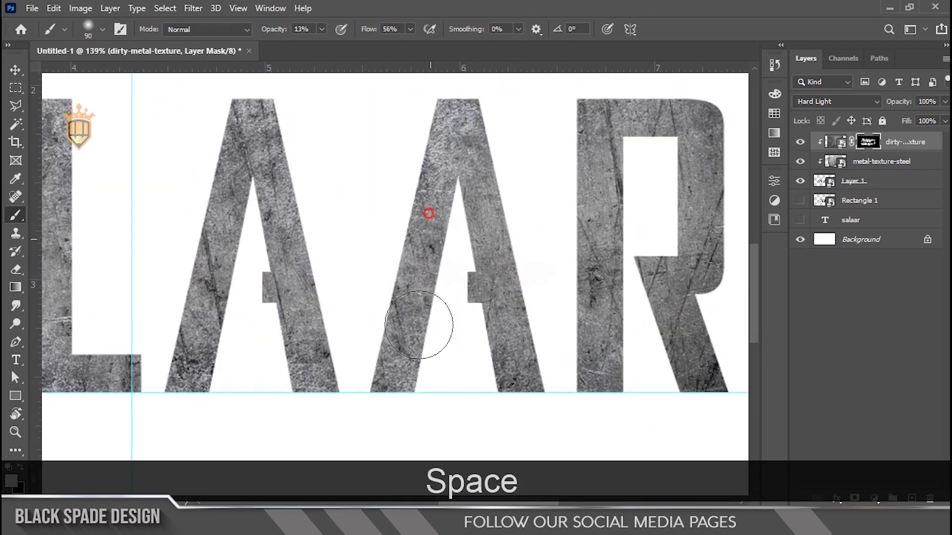
click(602, 199)
drag(676, 215, 674, 269)
Place the bg image from the Jawan folder directly above the Background layer, behind the SALAAR lettering.
scroll(426, 231, down, 5)
key(space)
drag(287, 318, 327, 335)
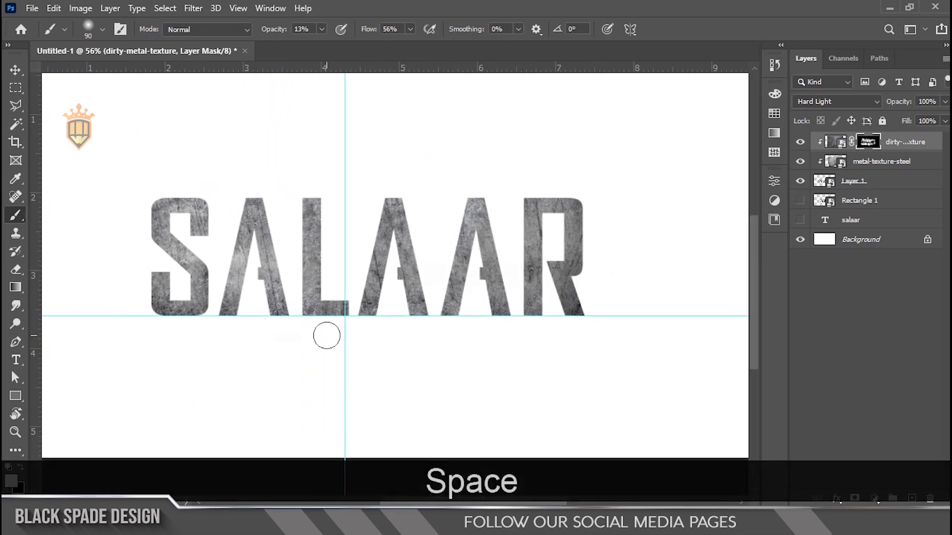
scroll(351, 321, down, 2)
scroll(347, 321, up, 2)
key(v)
scroll(392, 318, down, 1)
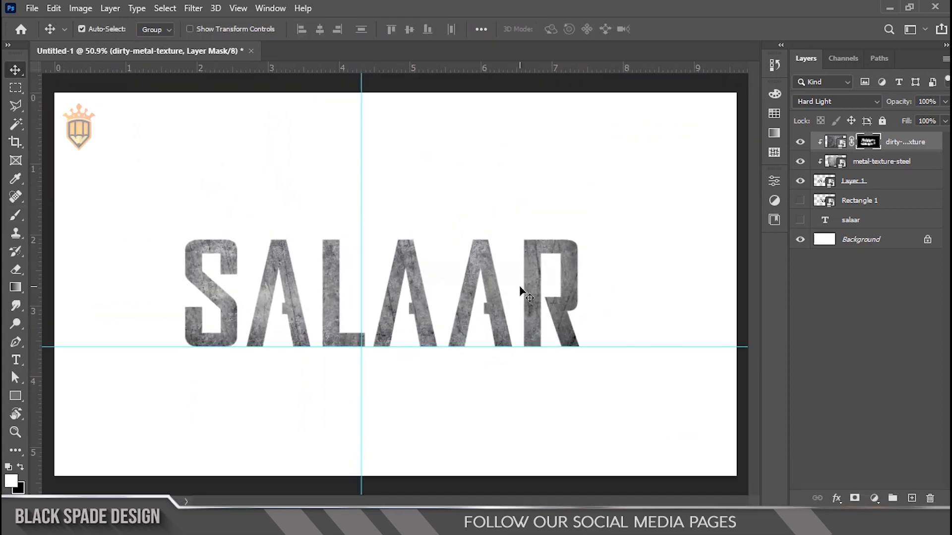
click(836, 240)
key(alt+Tab)
drag(348, 191, 502, 400)
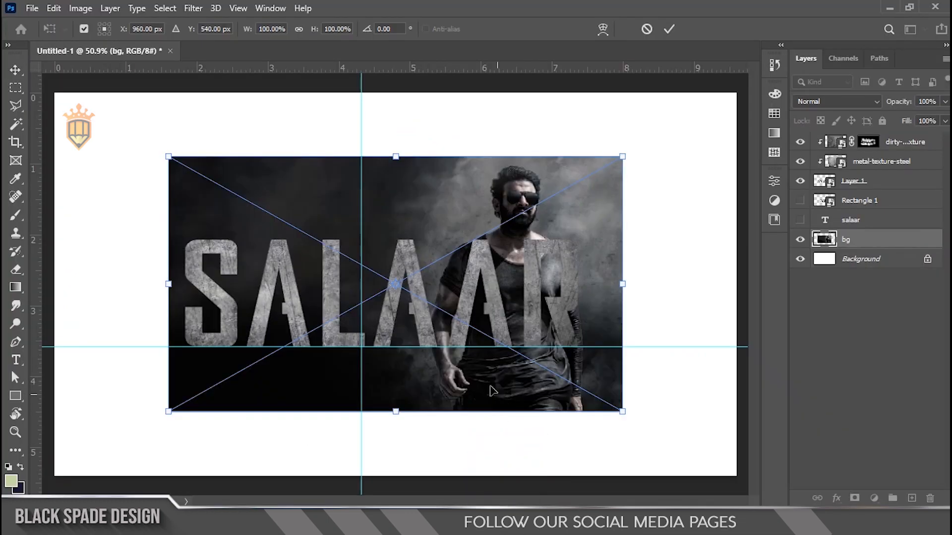
Enlarge the placed bg image until it fills the whole canvas.
scroll(498, 382, down, 4)
drag(550, 197, 626, 154)
key(Return)
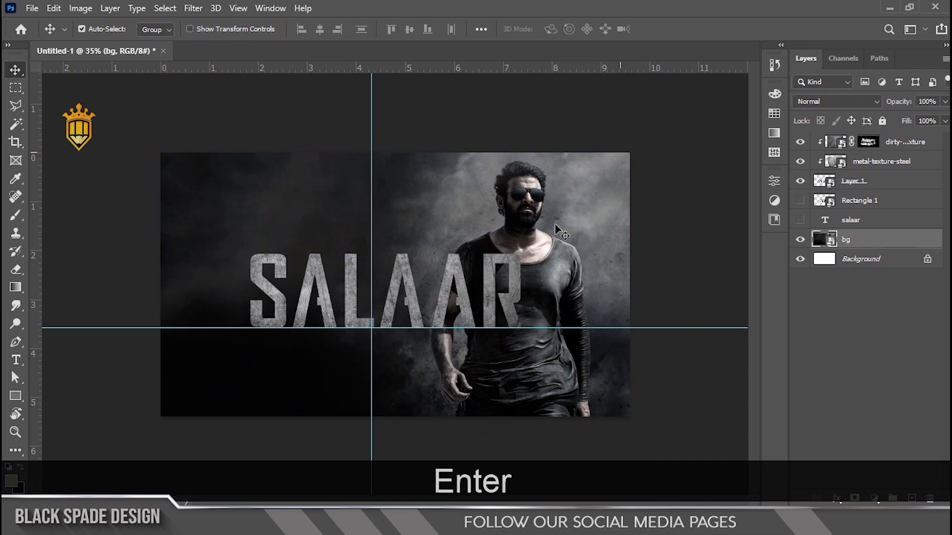
Scale down Layer 1 together with its two clipped textures and move the lettering onto the dark area beside the man.
scroll(360, 310, up, 4)
click(857, 184)
shift+click(905, 142)
key(ctrl+t)
drag(657, 83, 587, 135)
drag(489, 302, 366, 306)
key(Return)
Remove the vertical guide from the canvas.
scroll(374, 240, up, 2)
drag(374, 234, 773, 239)
drag(441, 327, 672, 329)
scroll(505, 327, up, 2)
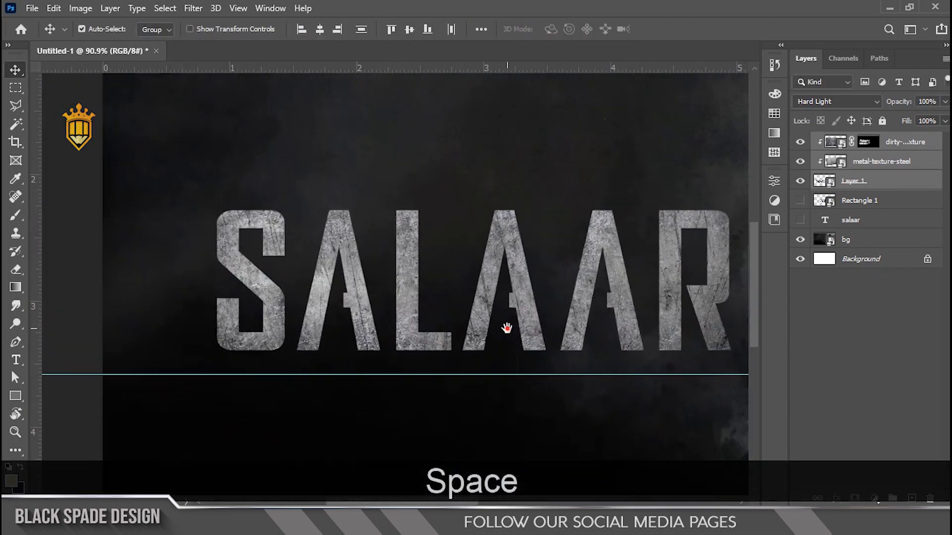
drag(506, 327, 423, 315)
Add a clipped Curves adjustment above the dirty-metal-texture layer and bend the curve down to darken the lettering.
scroll(433, 302, down, 1)
click(434, 272)
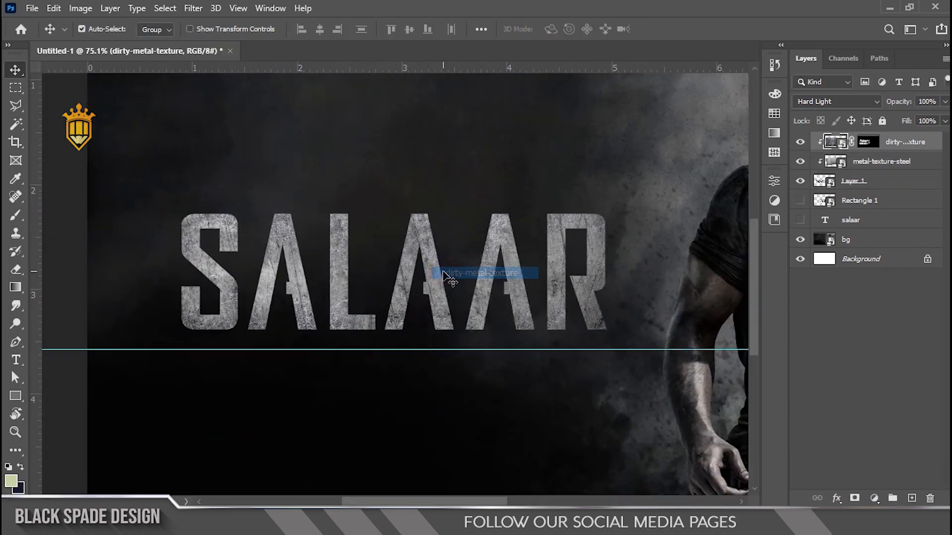
scroll(466, 300, down, 1)
scroll(466, 300, up, 3)
drag(442, 251, 442, 231)
click(874, 498)
click(866, 320)
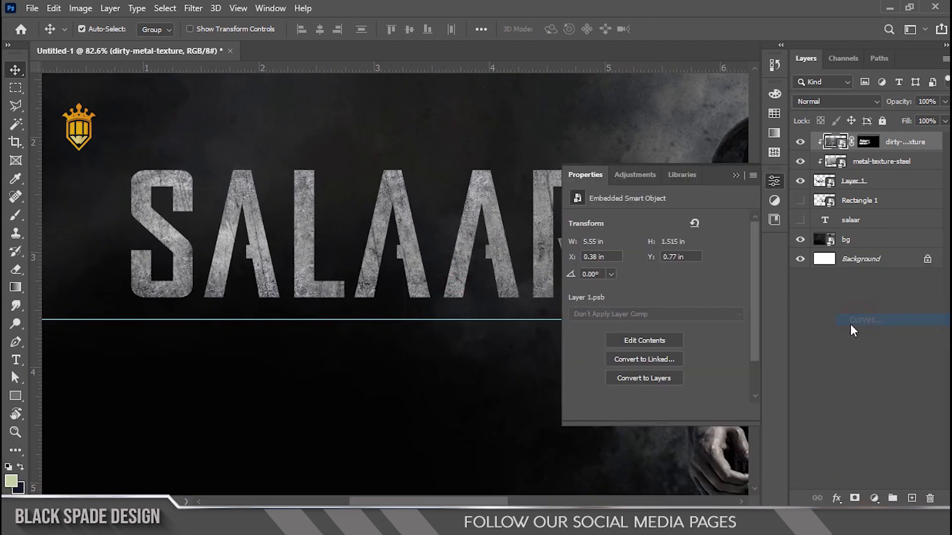
drag(671, 327, 682, 333)
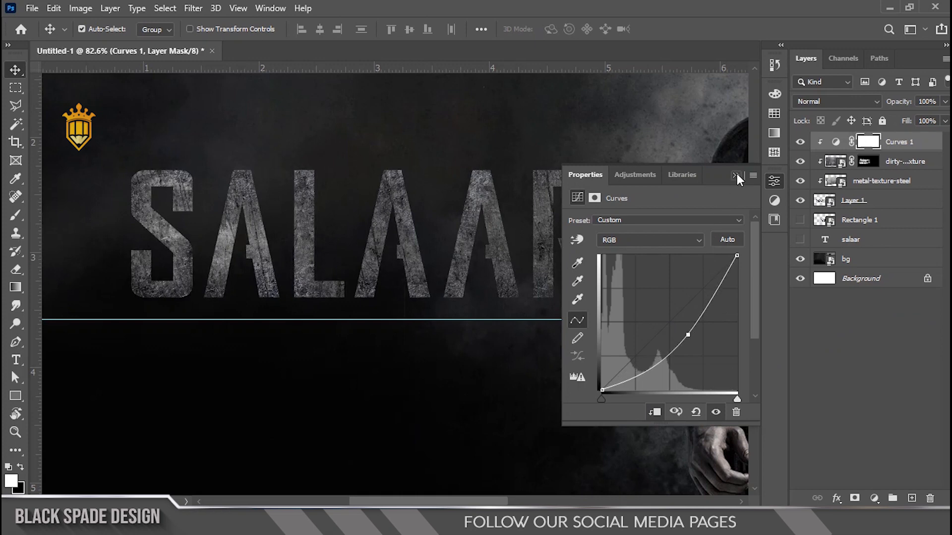
click(737, 176)
Paint black on the Curves mask across the letters with a 150 px brush at 45% opacity and 43% flow.
scroll(487, 253, up, 2)
drag(479, 264, 533, 258)
key(b)
key(bracketright)
drag(362, 32, 358, 33)
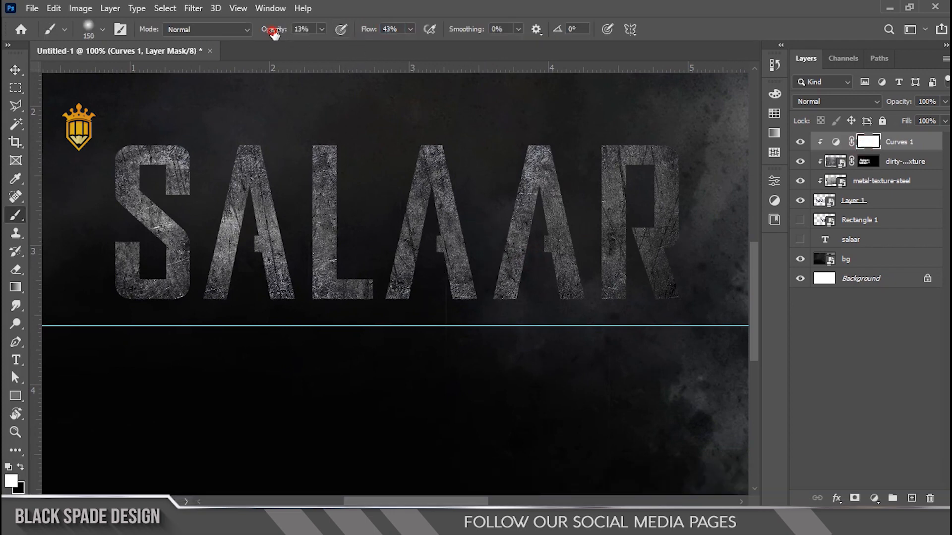
scroll(198, 231, up, 1)
key(x)
mouse_move(267, 224)
mouse_down()
mouse_move(231, 218)
mouse_move(453, 214)
mouse_move(382, 212)
mouse_move(463, 206)
mouse_move(394, 198)
mouse_move(437, 159)
mouse_up()
click(416, 198)
scroll(471, 188, down, 2)
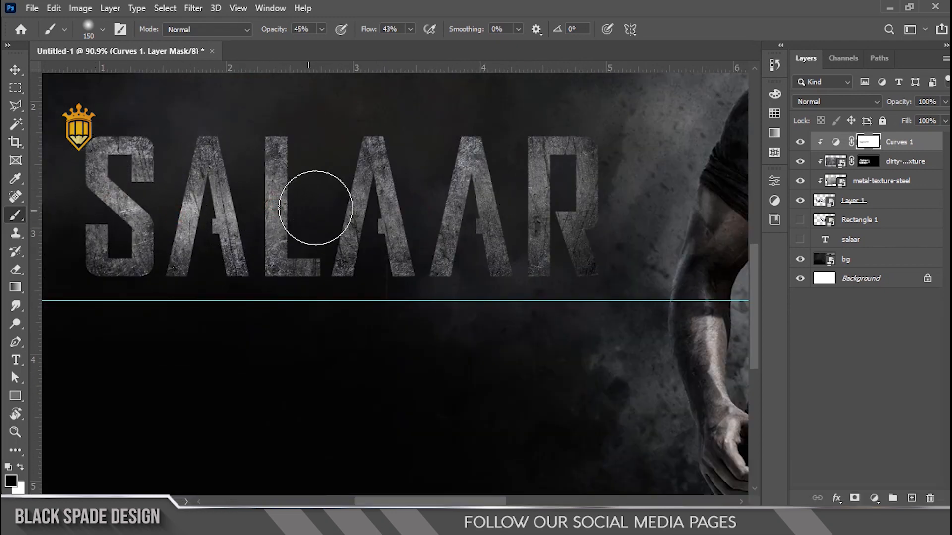
Reduce the brush to 100 px and mask more of the Curves darkening on the last two A's and the R.
key(bracketleft)
key(bracketleft)
drag(389, 204, 442, 214)
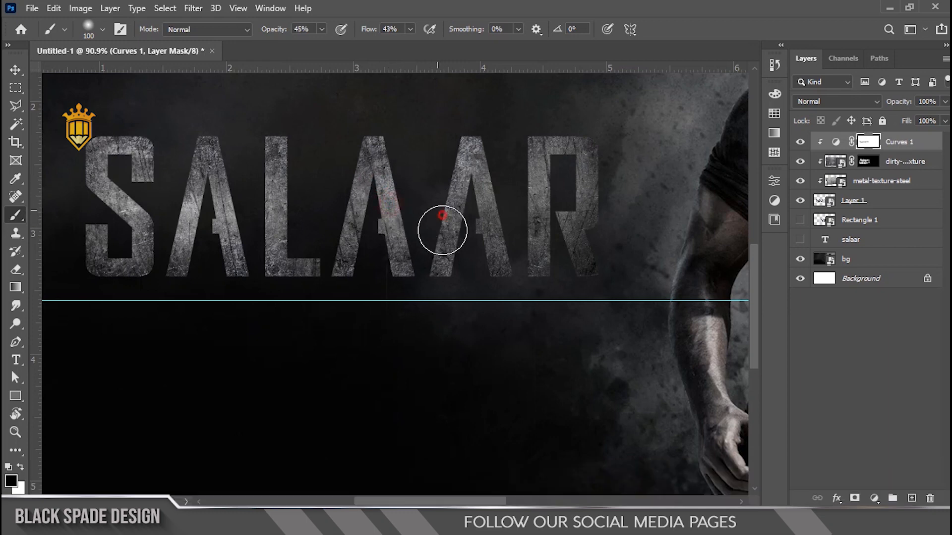
scroll(601, 196, down, 2)
key(space)
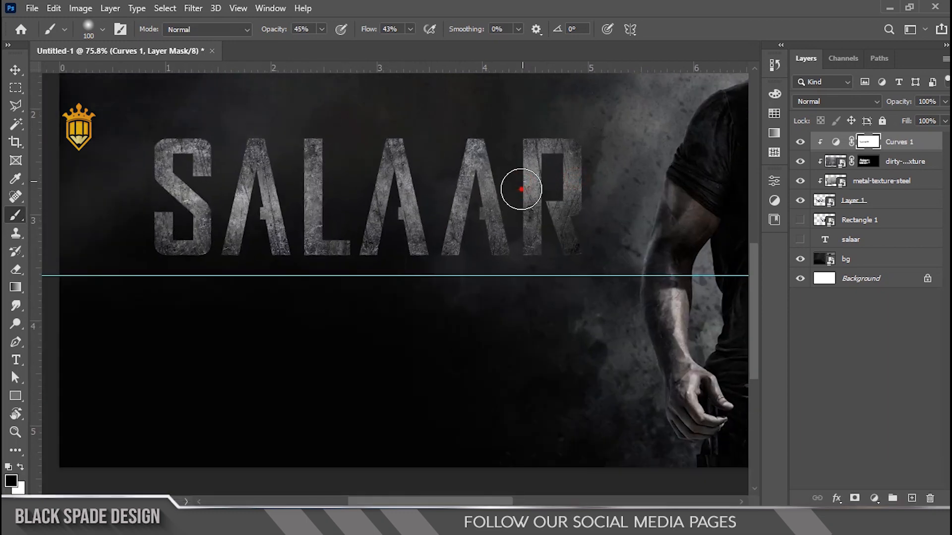
scroll(356, 215, down, 3)
key(v)
Raise the contrast of the Curves adjustment by moving its white and black input points slightly inward.
key(space)
drag(390, 123, 403, 181)
scroll(366, 193, up, 2)
double_click(835, 141)
drag(737, 398, 732, 399)
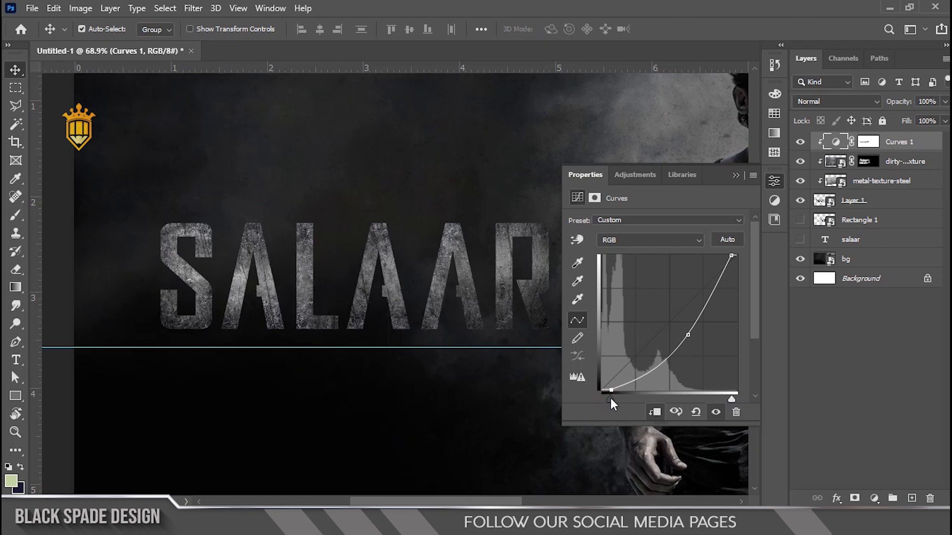
click(734, 176)
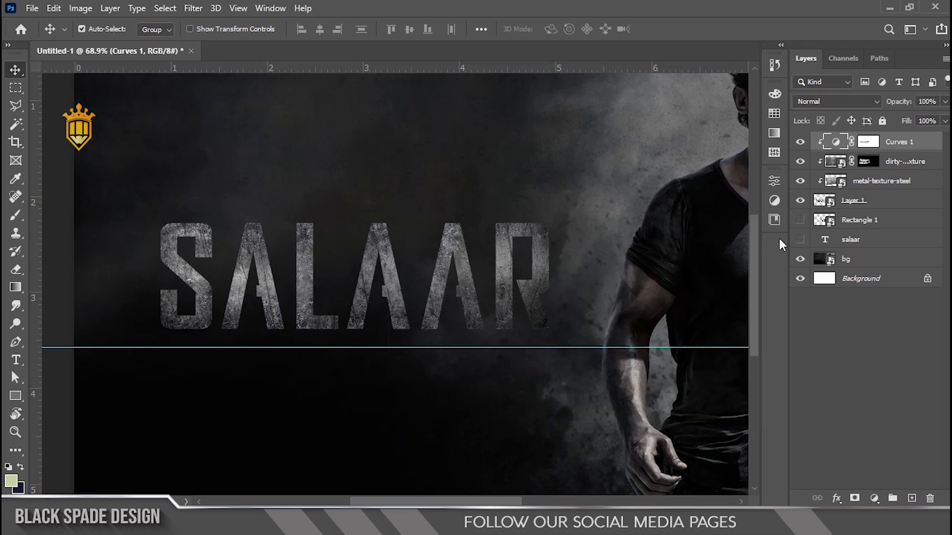
Touch up the Curves mask around the second A with the 100 px black brush at 45% opacity.
key(b)
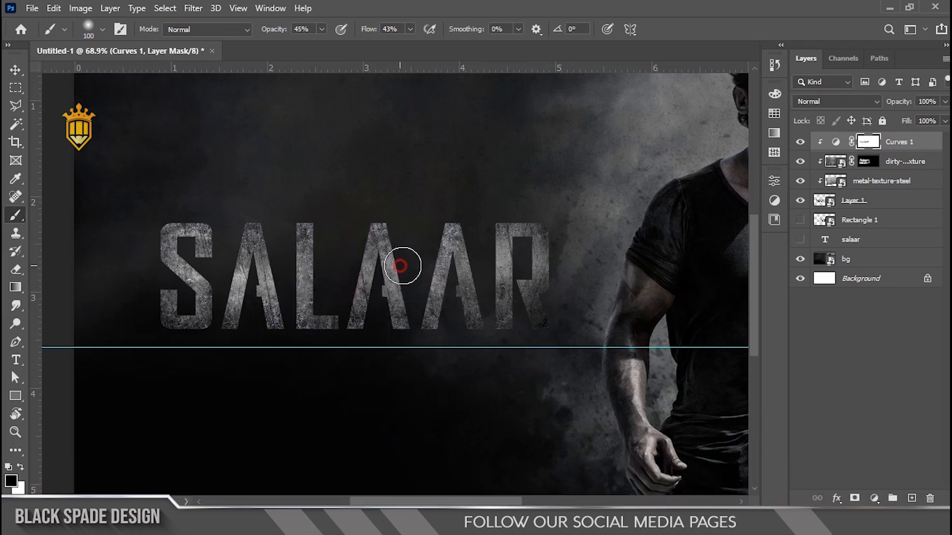
scroll(427, 270, down, 3)
key(v)
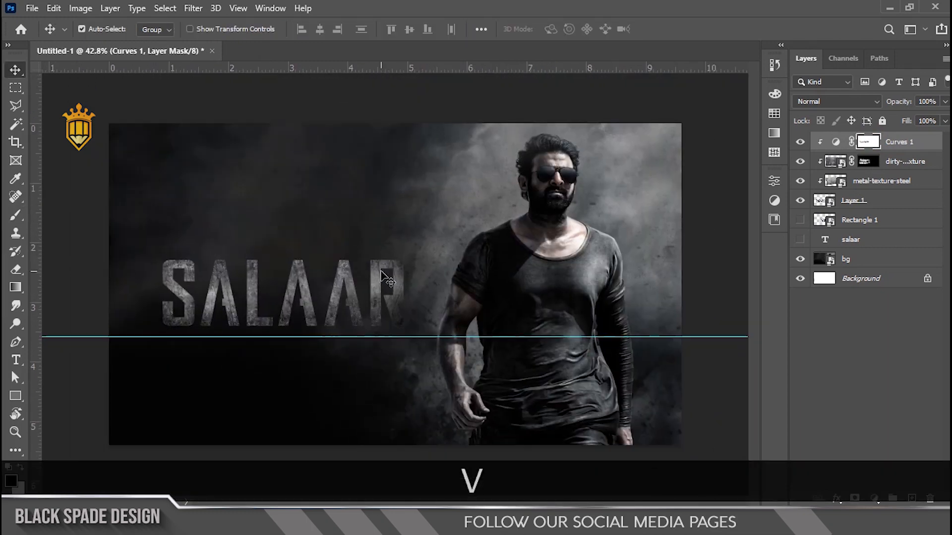
Convert the Curves adjustment, both metal textures and Layer 1 into a single smart object.
shift+click(853, 203)
right_click(853, 202)
click(744, 144)
click(799, 142)
click(797, 143)
Delete the hidden Rectangle 1 layer, and duplicate the Curves 1 smart object with the original hidden.
scroll(333, 288, up, 7)
key(space)
drag(270, 319, 393, 326)
click(862, 162)
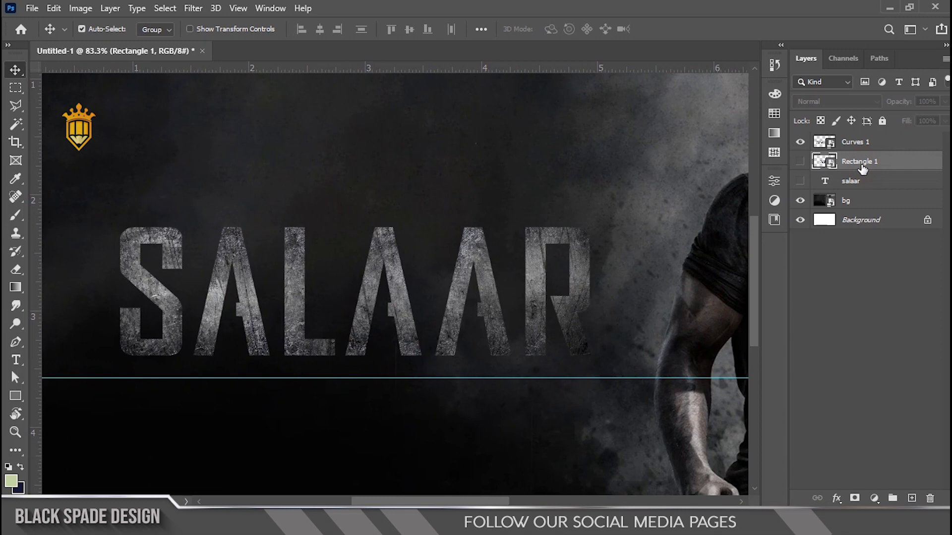
key(Delete)
click(815, 144)
key(ctrl+j)
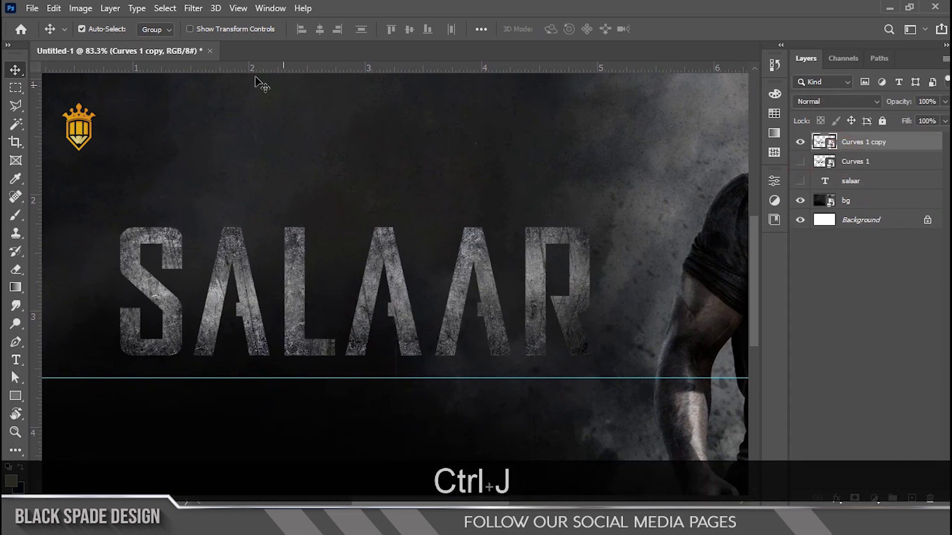
Open the Eye Candy 7 Extrude filter on the Curves 1 copy and set its taper to 4.
click(193, 8)
mouse_move(339, 329)
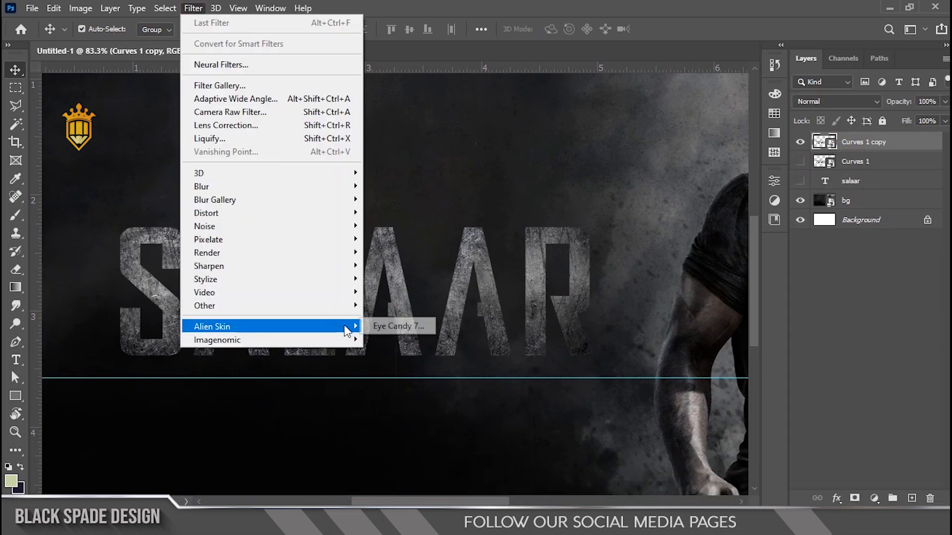
click(384, 326)
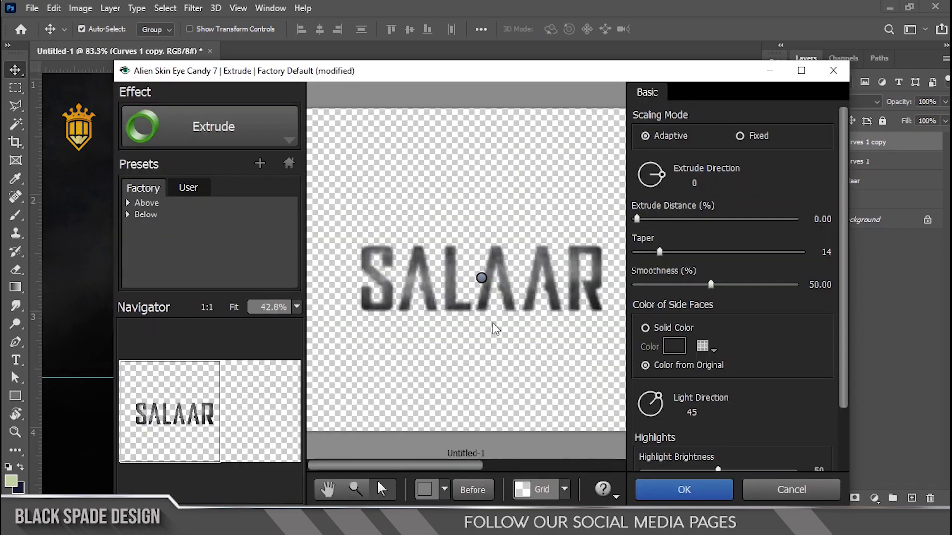
scroll(496, 329, up, 2)
drag(407, 473, 415, 472)
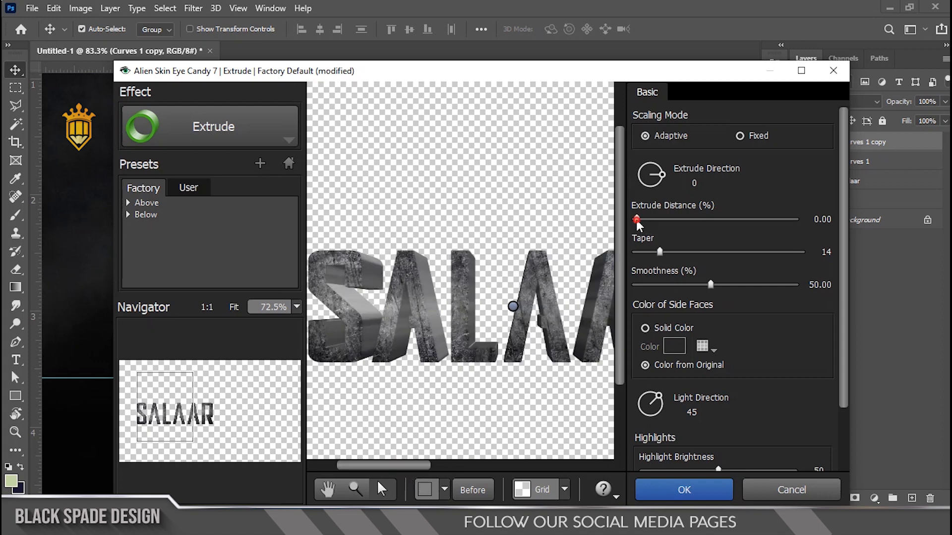
drag(659, 253, 644, 252)
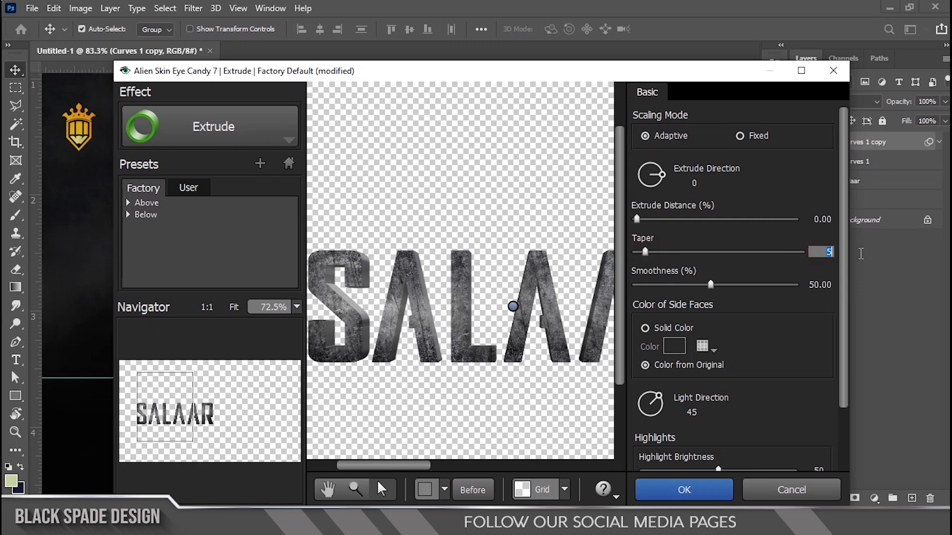
text(4)
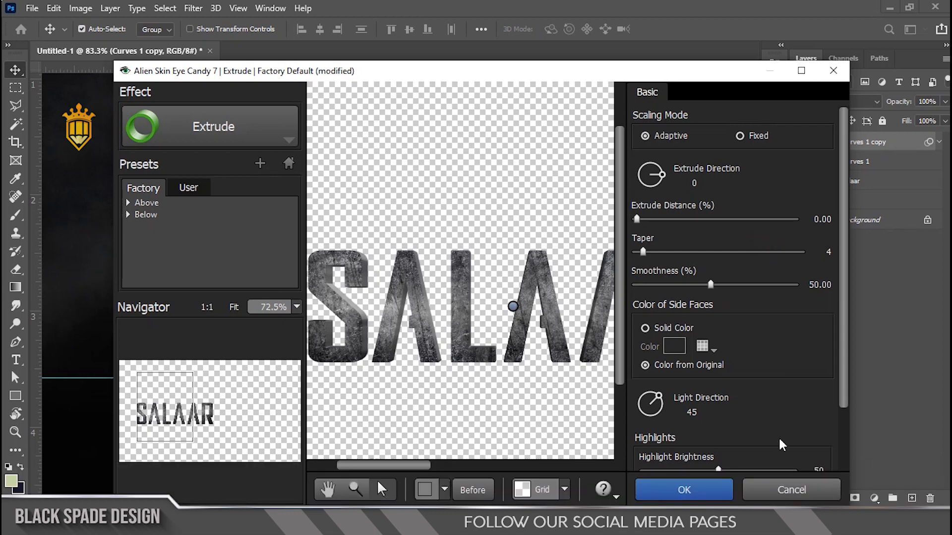
Set the Extrude filter's light direction to 90.
click(654, 401)
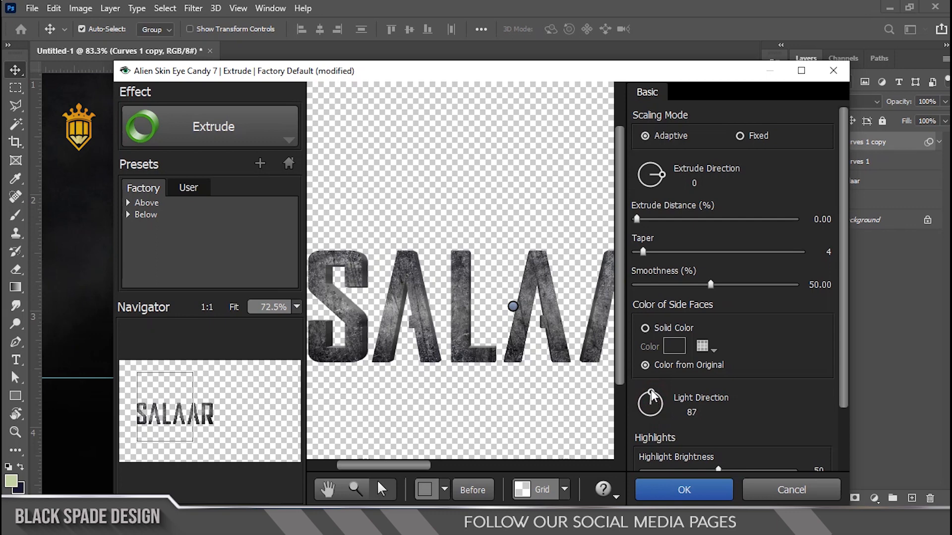
click(687, 413)
text(90)
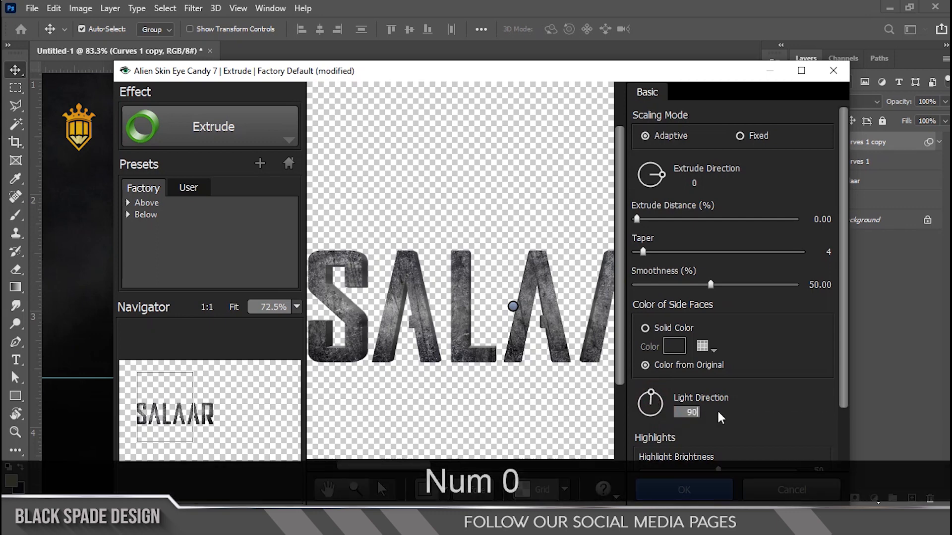
Set the extrude distance to 0.45% and the extrude direction to 270.
scroll(498, 341, up, 2)
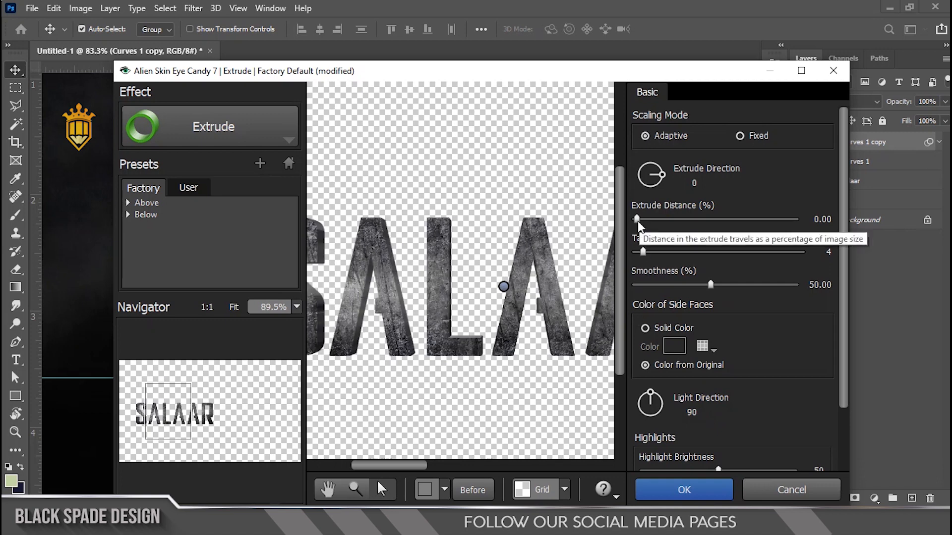
drag(637, 219, 639, 219)
key(ctrl)
drag(535, 278, 505, 292)
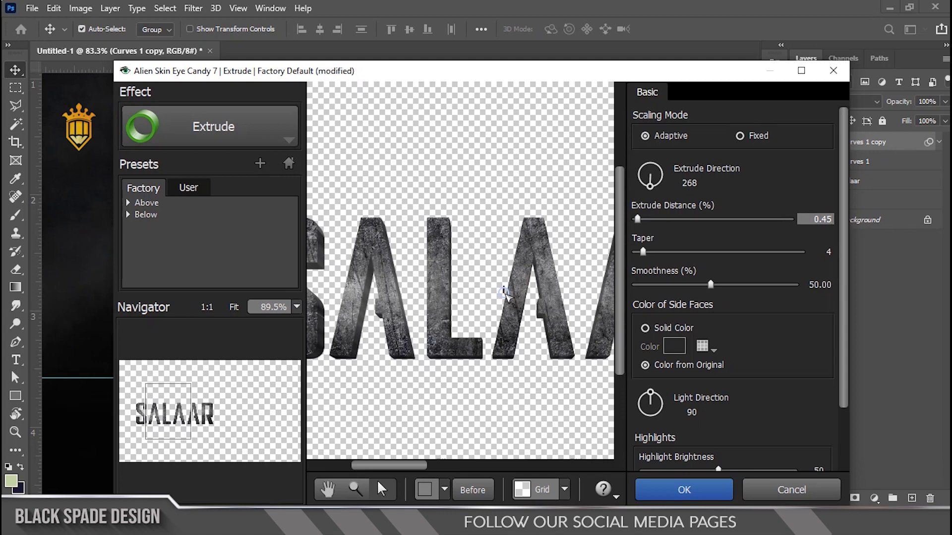
click(689, 183)
text(2)
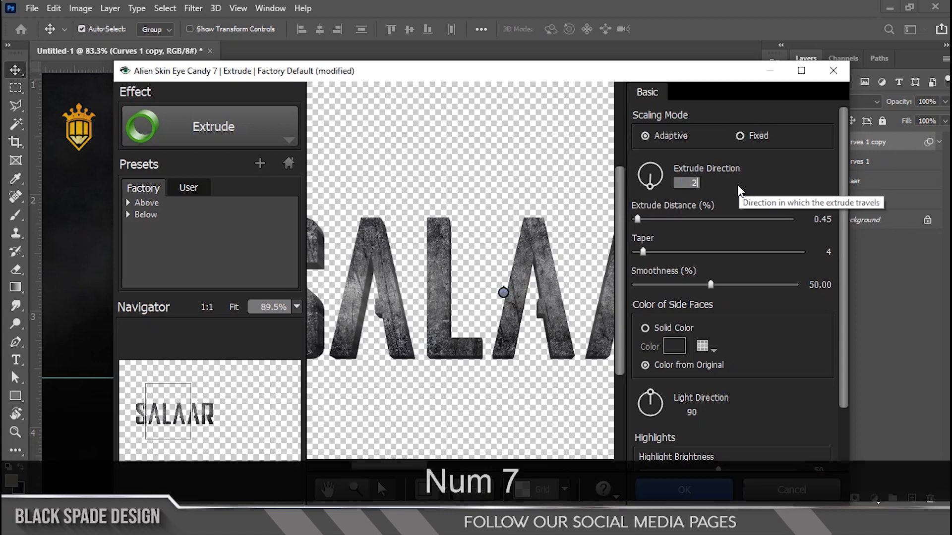
click(747, 196)
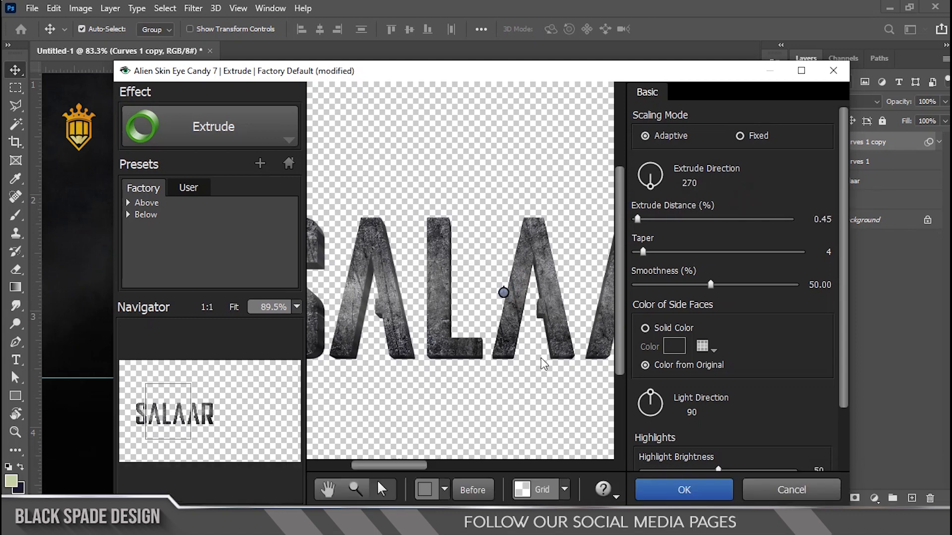
Check the letters in the filter preview and apply the Extrude effect.
scroll(542, 362, up, 3)
scroll(486, 355, down, 6)
key(space)
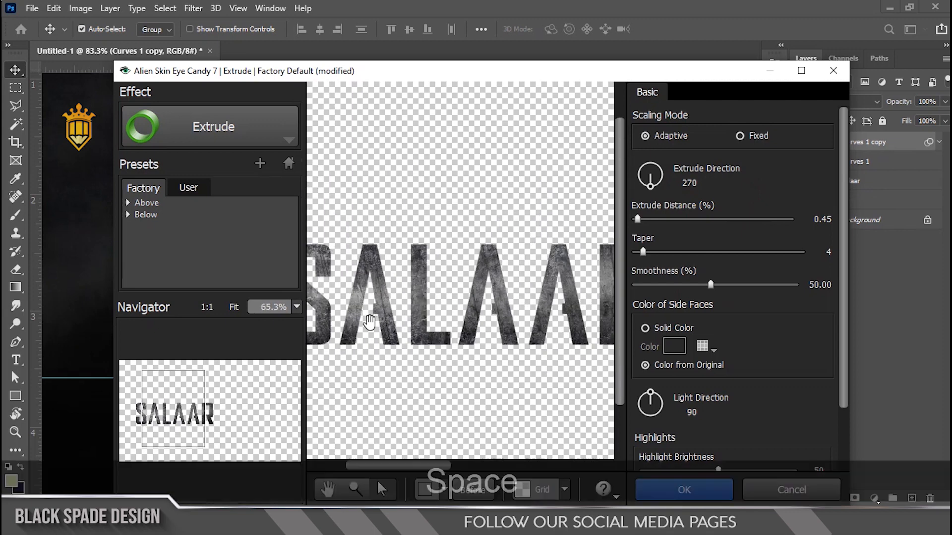
drag(373, 323, 448, 329)
click(679, 490)
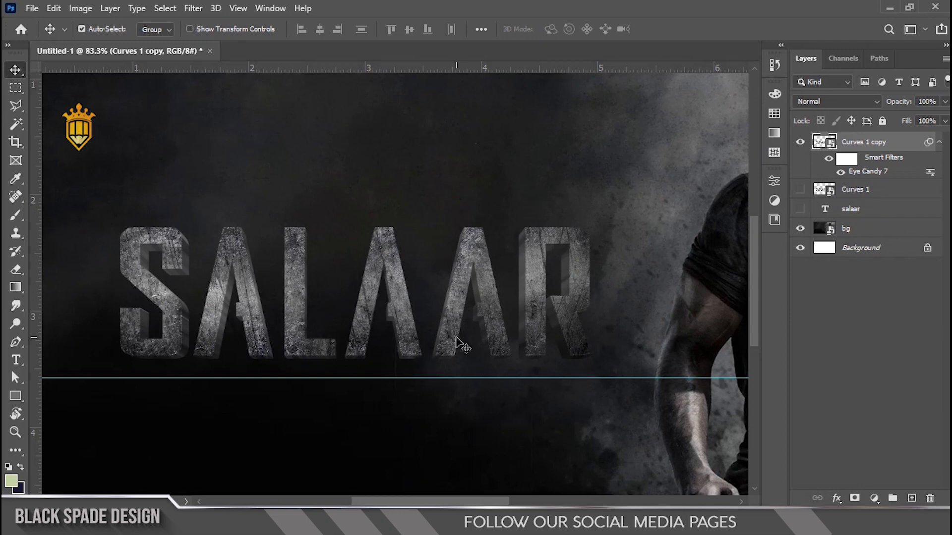
Move the extruded Curves 1 copy below the Curves 1 layer.
scroll(190, 327, up, 2)
key(space)
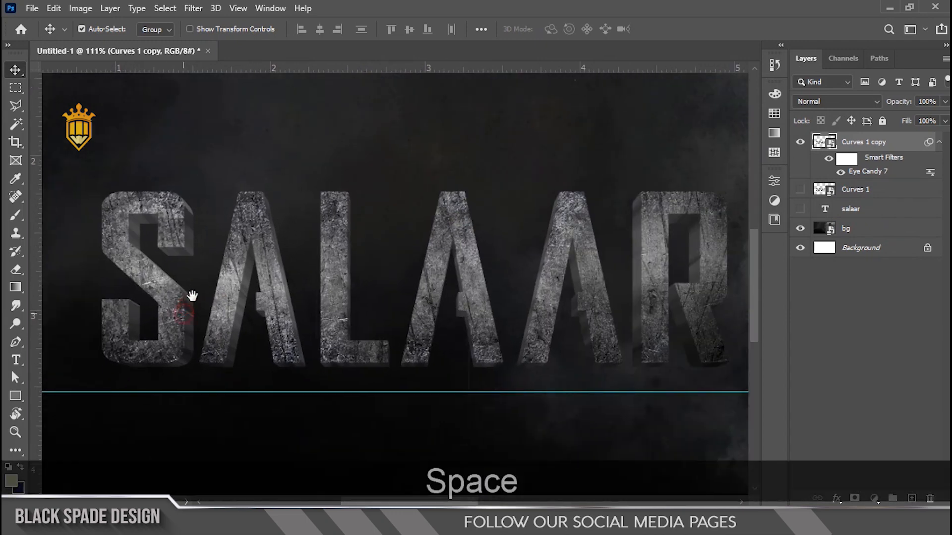
drag(845, 142, 849, 198)
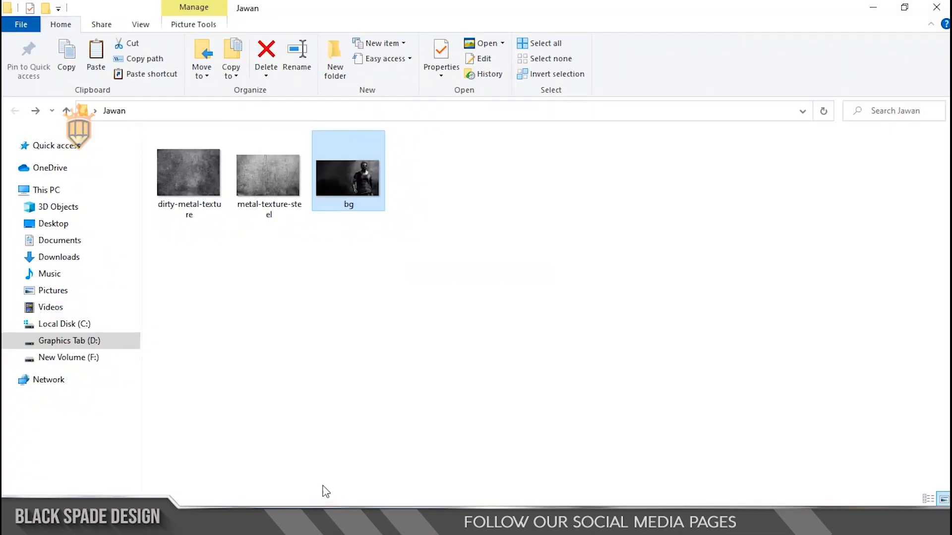
Place the dirty-metal-texture image clipped to the extruded Curves 1 copy, and show the Curves 1 layer.
drag(188, 171, 488, 347)
key(Return)
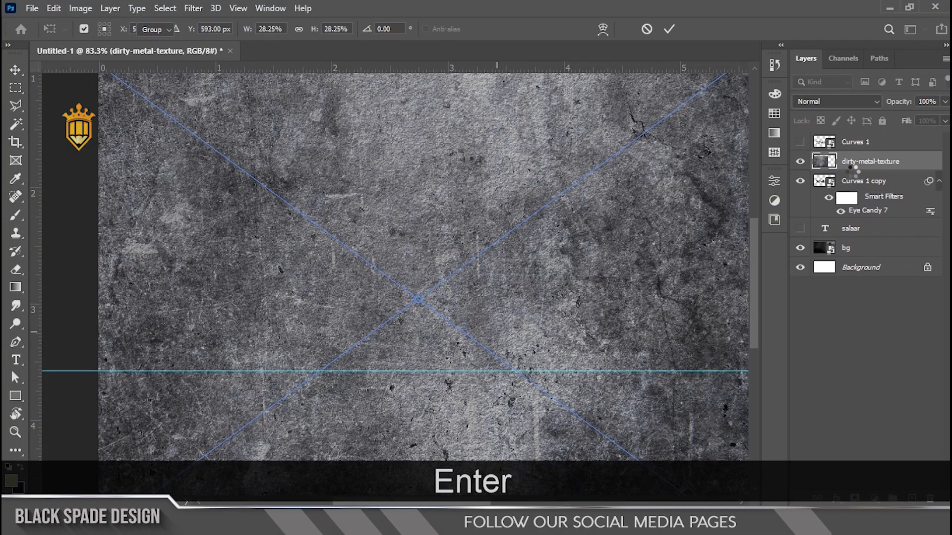
right_click(863, 163)
click(763, 330)
click(800, 141)
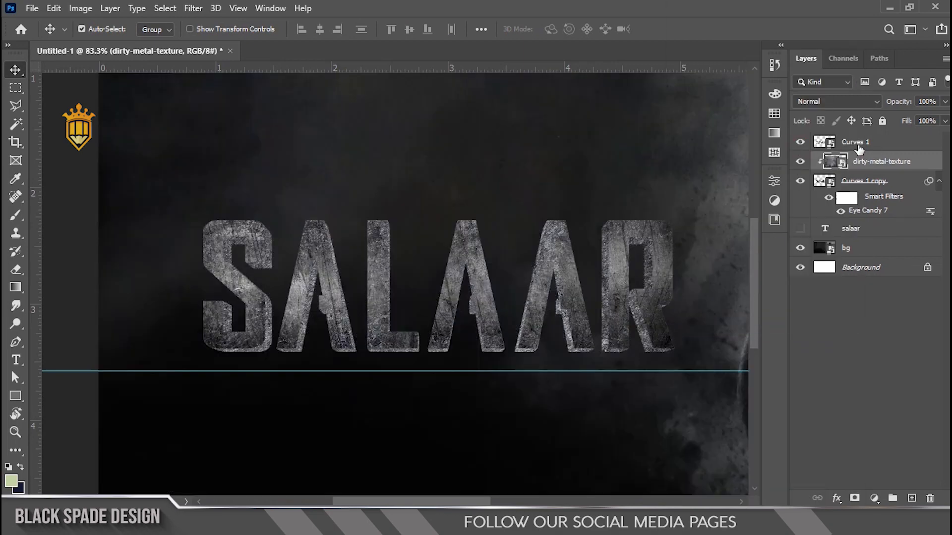
Set the blend mode of the dirty-metal-texture layer to Multiply.
scroll(342, 307, up, 2)
click(849, 101)
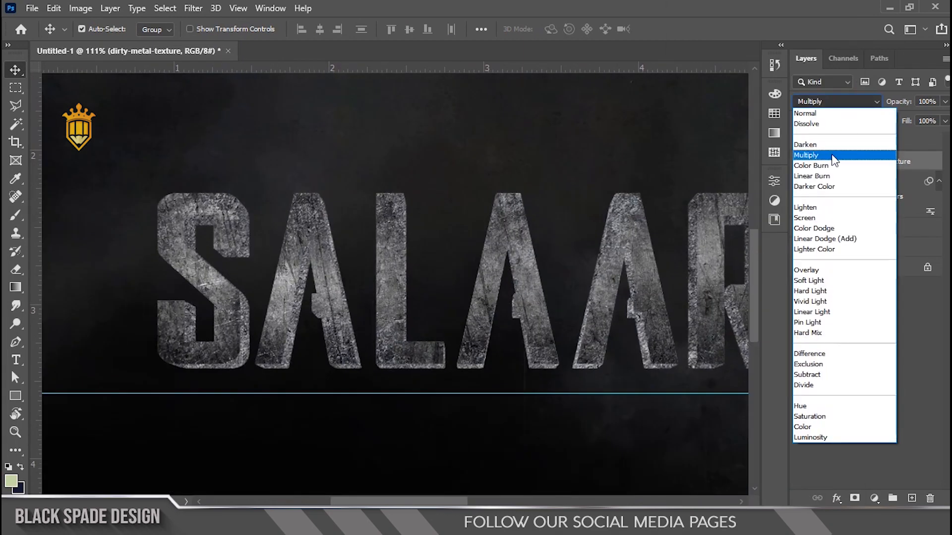
click(817, 156)
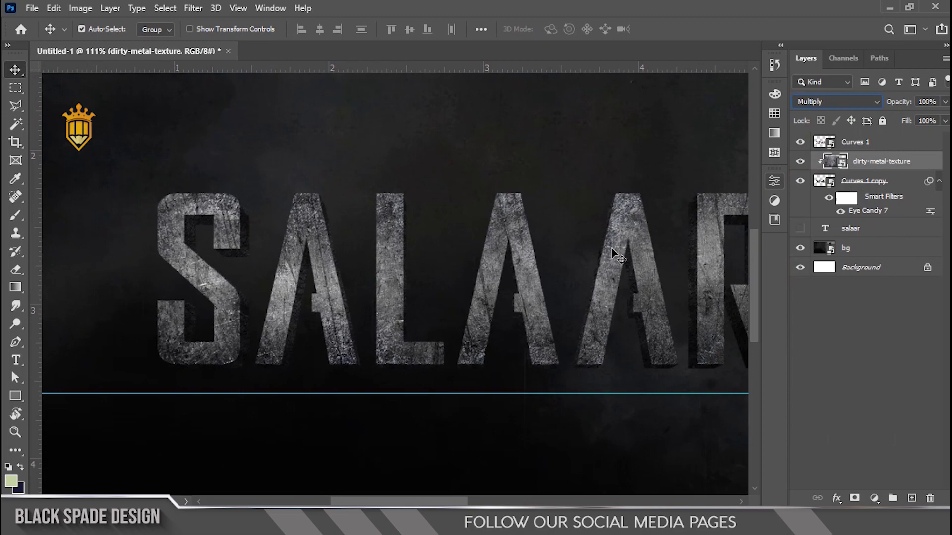
Examine the darkened extrusion on the SALAAR letters, close up and against the poster, comparing it with the Curves 1 layer hidden and shown.
click(527, 276)
scroll(527, 276, down, 4)
scroll(528, 283, up, 6)
key(space)
drag(527, 332, 414, 298)
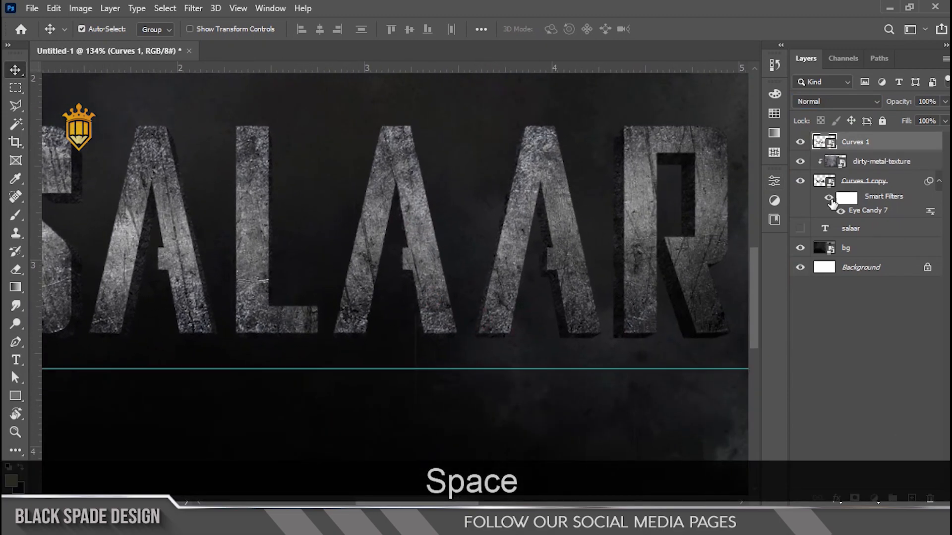
click(863, 164)
scroll(524, 259, down, 3)
key(space)
drag(333, 281, 341, 282)
scroll(341, 282, down, 8)
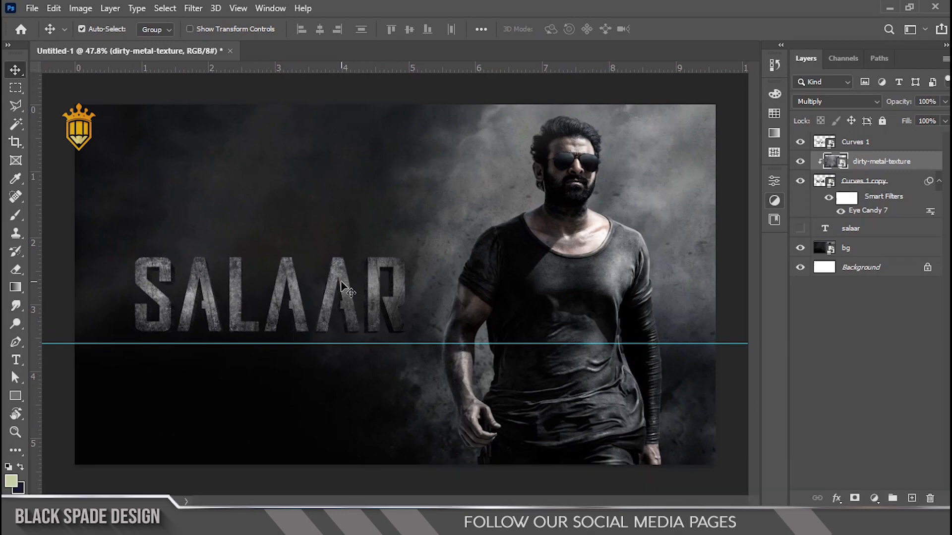
scroll(341, 286, up, 6)
key(space)
drag(187, 308, 282, 274)
click(873, 143)
click(800, 142)
click(800, 142)
click(800, 142)
click(800, 142)
Apply a Curves adjustment to the Curves 1 layer with black input 14 and the white point moved slightly inward to increase contrast.
scroll(382, 268, up, 1)
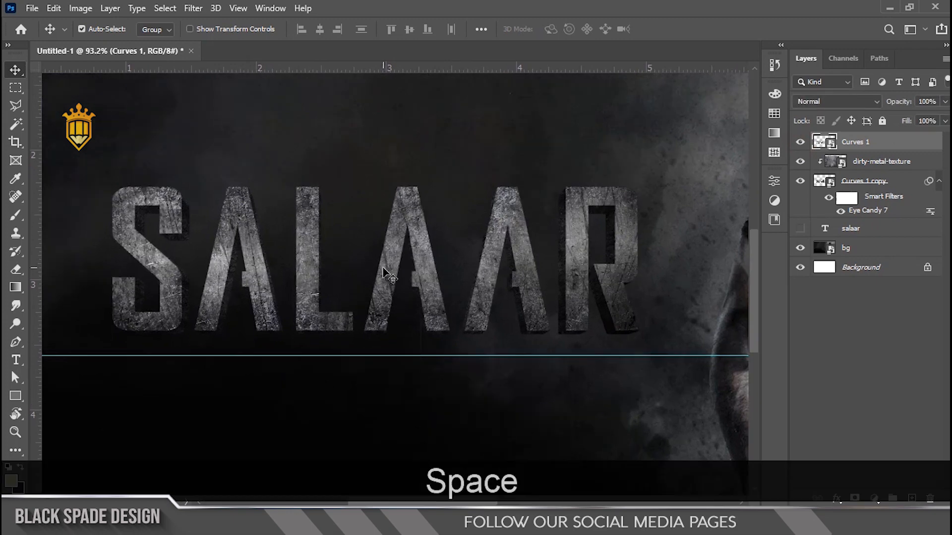
key(ctrl+m)
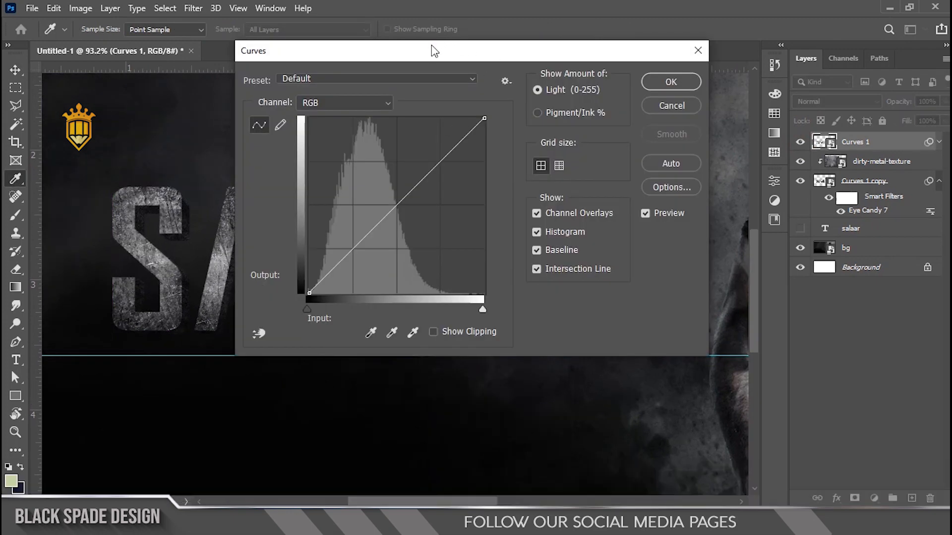
drag(439, 55, 592, 66)
drag(638, 323, 627, 326)
drag(465, 326, 475, 327)
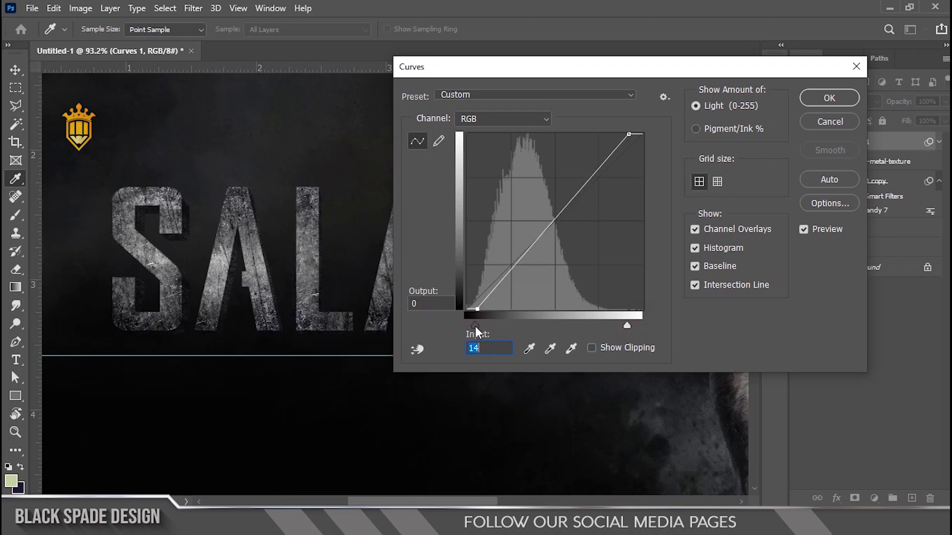
drag(647, 70, 617, 266)
click(799, 296)
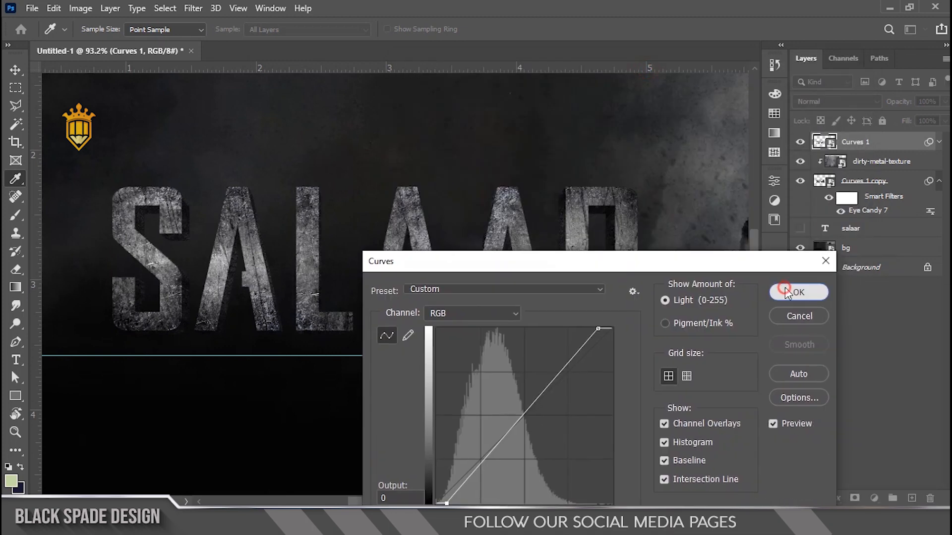
key(v)
alt+scroll(457, 163, down, 3)
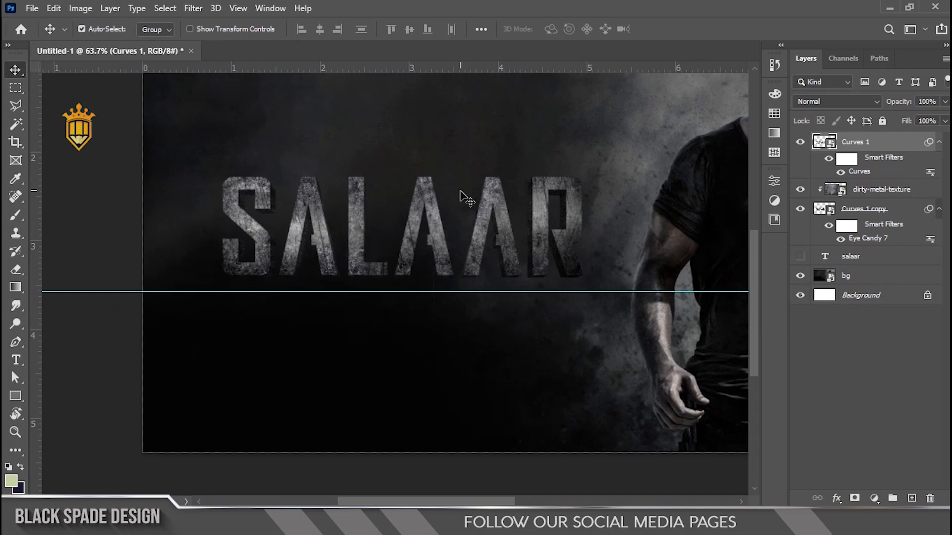
alt+scroll(464, 201, up, 3)
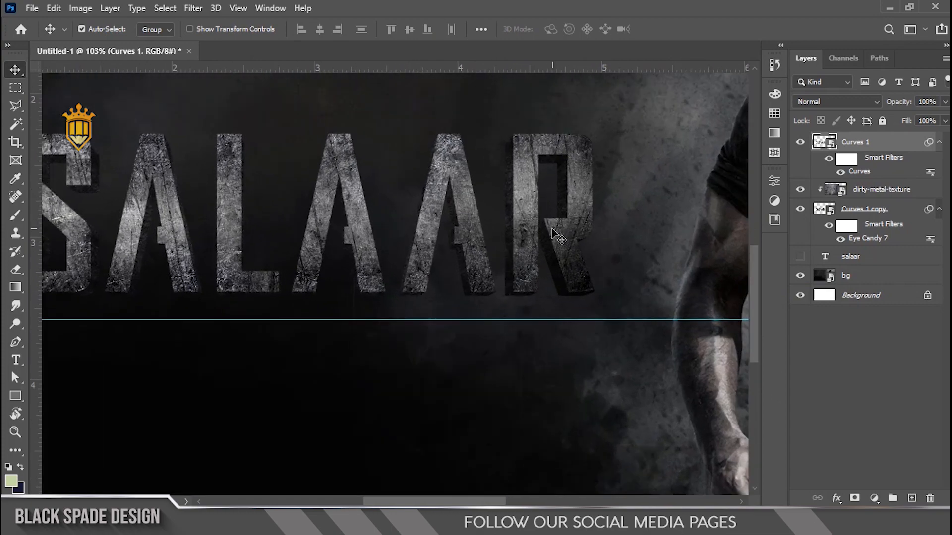
scroll(541, 223, up, 5)
key(space)
drag(496, 196, 572, 207)
Add a Curves adjustment layer clipped above the dirty-metal-texture layer and bend its curve slightly down to darken the extrusion.
click(864, 195)
scroll(495, 251, down, 4)
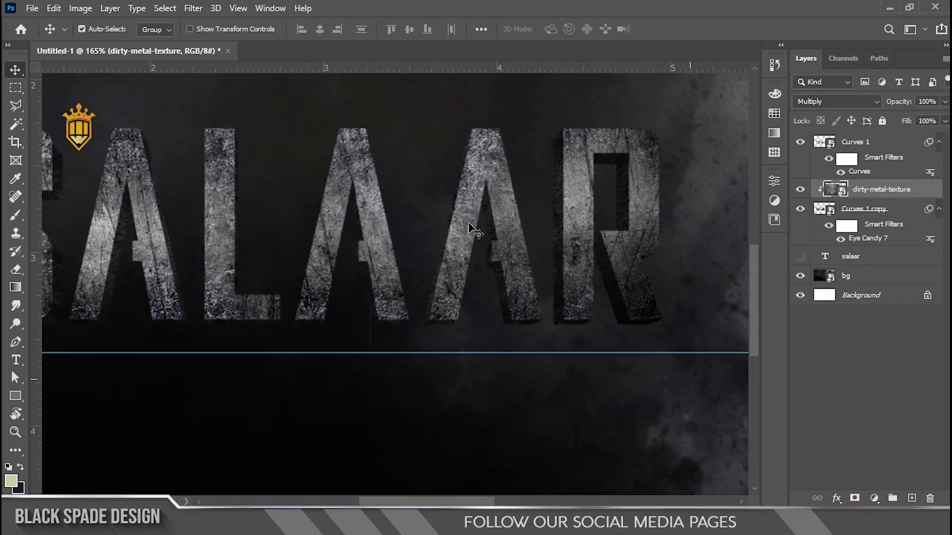
key(space)
drag(411, 225, 505, 218)
click(874, 498)
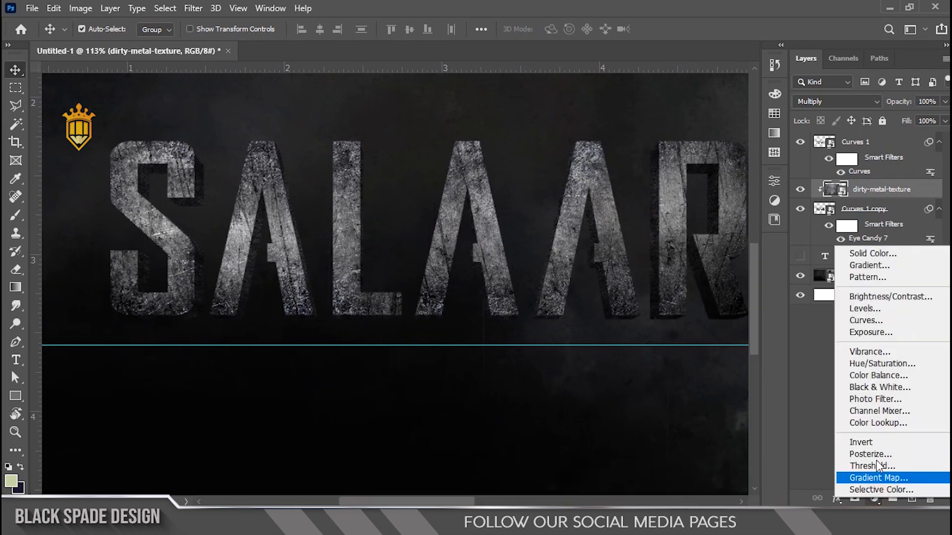
click(873, 321)
click(657, 411)
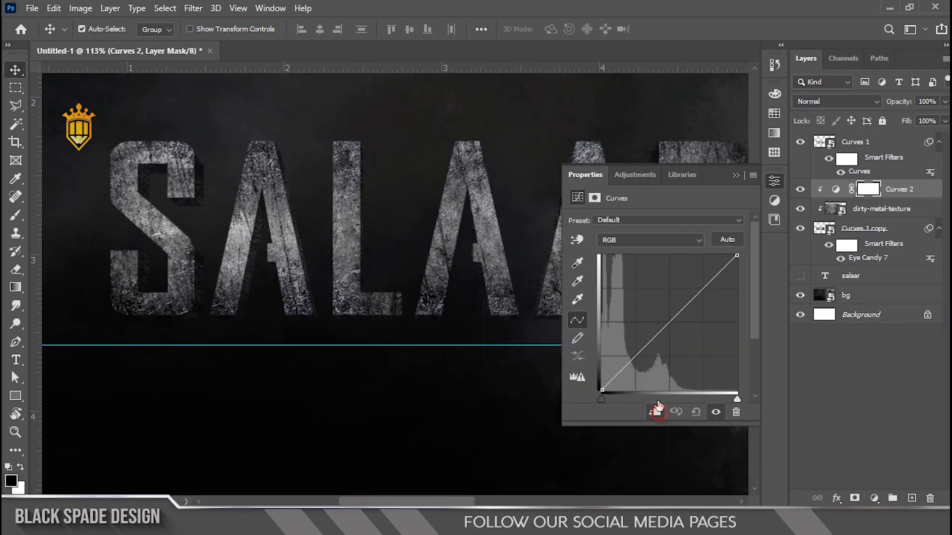
drag(674, 325, 682, 327)
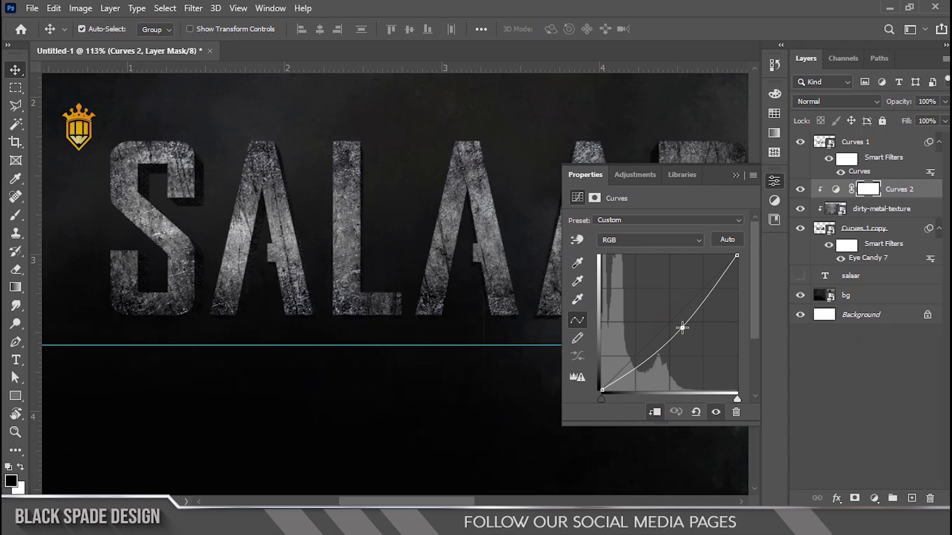
click(736, 175)
scroll(374, 289, down, 3)
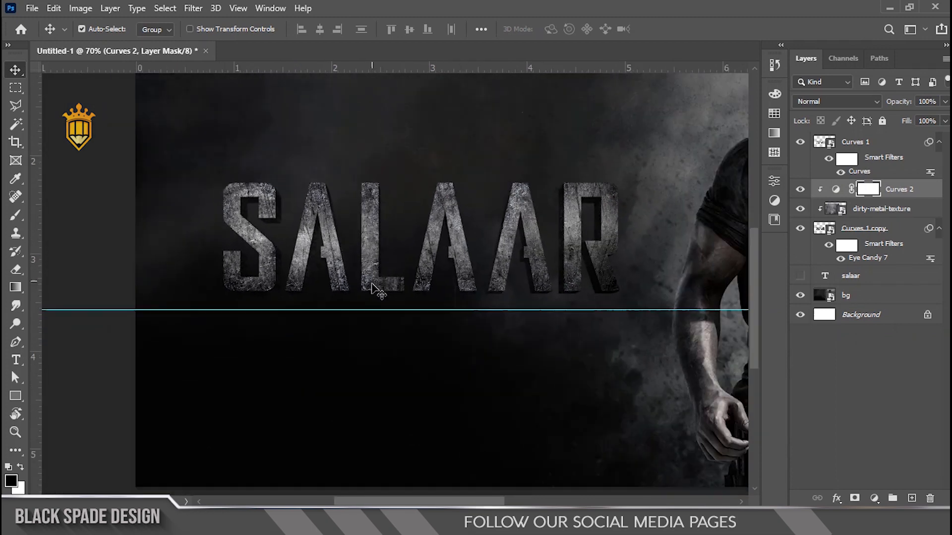
scroll(361, 286, up, 3)
drag(367, 281, 398, 294)
scroll(396, 281, up, 3)
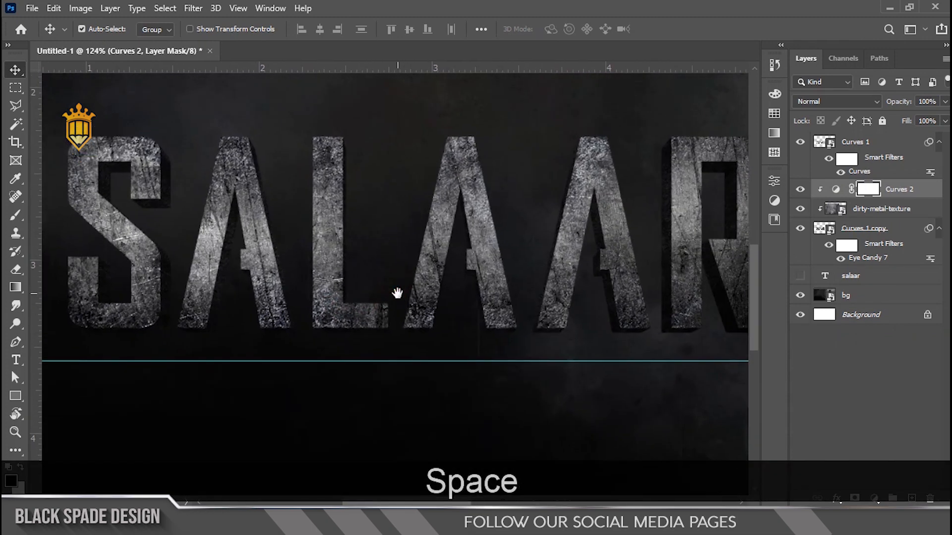
Combine all layers from Curves 1 copy up to Curves 1 into one smart object and check it by toggling its visibility.
click(860, 234)
shift+click(872, 143)
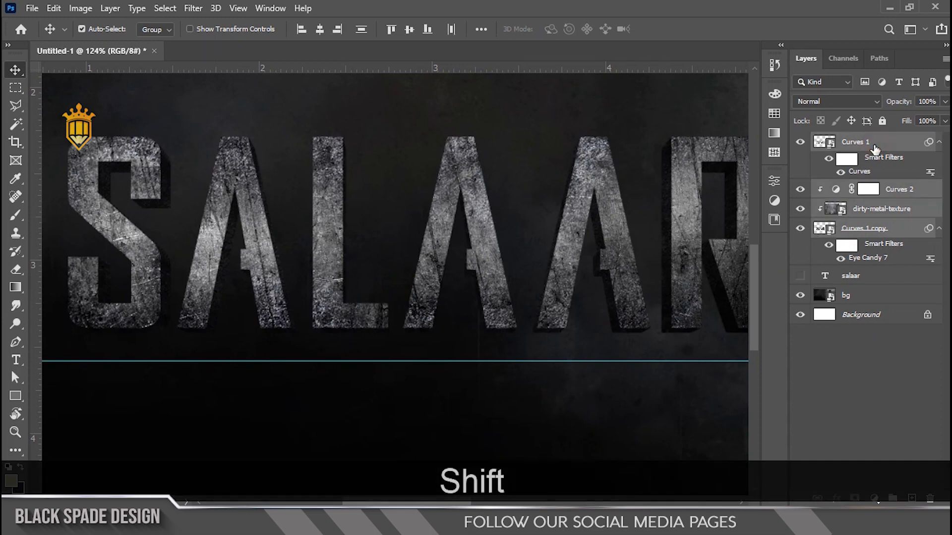
right_click(873, 145)
click(802, 143)
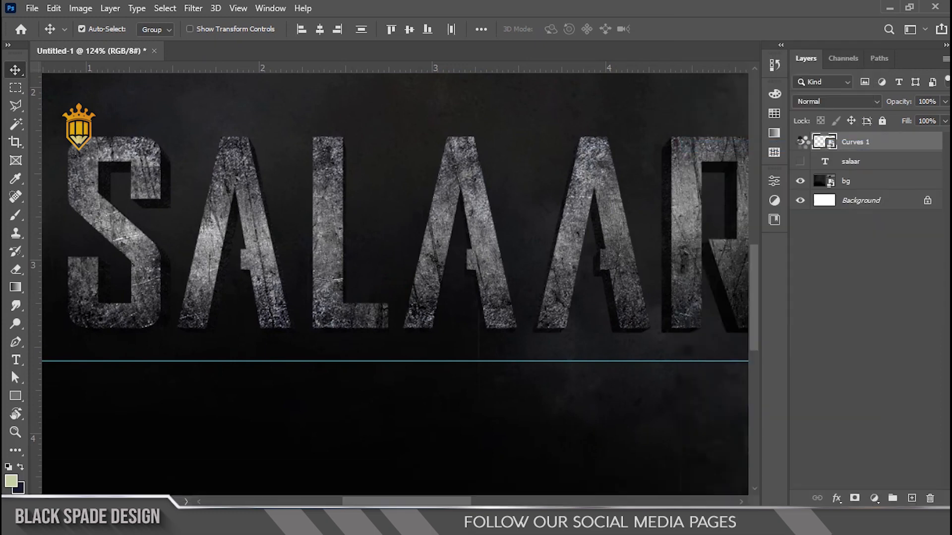
click(800, 142)
click(800, 142)
scroll(201, 237, down, 2)
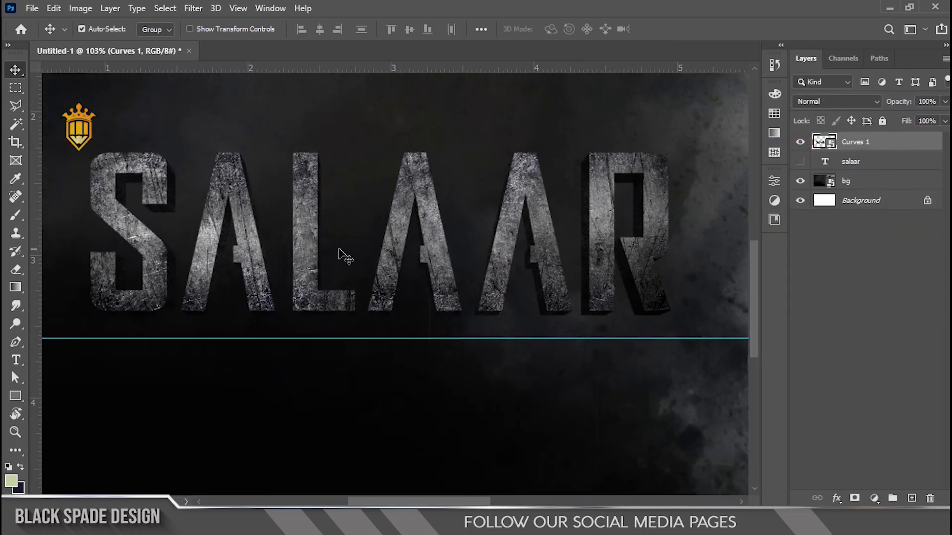
Duplicate the Curves 1 smart object, hide the original and rasterize the copy.
key(ctrl+j)
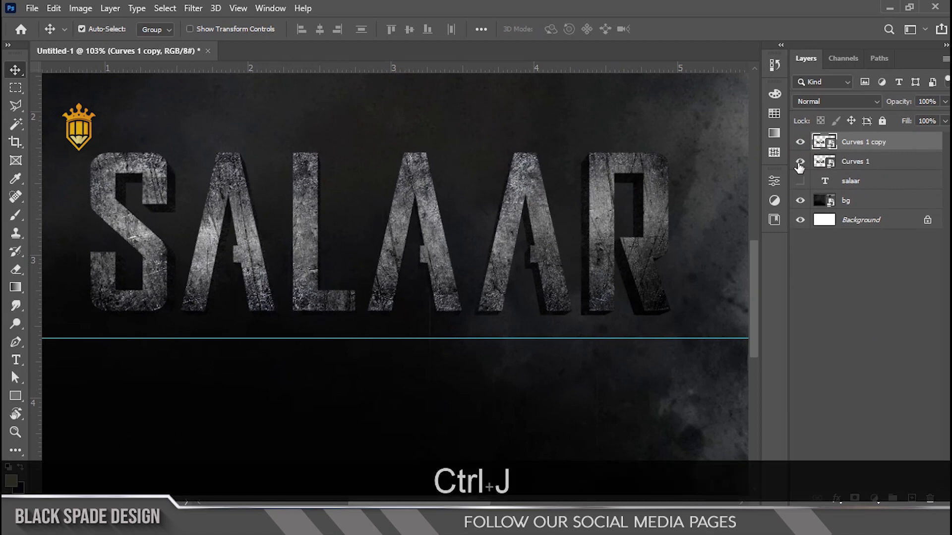
right_click(874, 144)
click(721, 272)
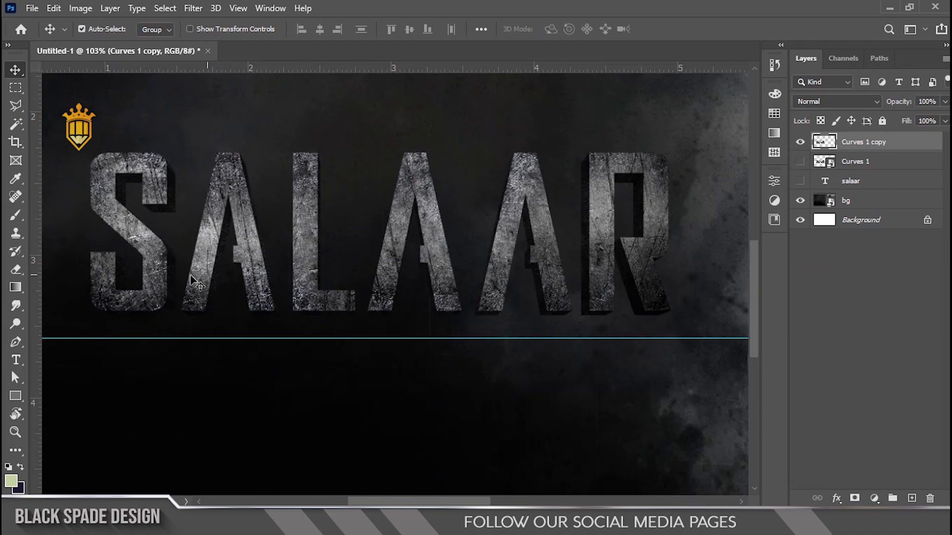
Select the right-hand strip of the letter S with the Polygonal Lasso along a vertical edge and cut it to a new layer.
scroll(200, 282, up, 2)
key(space)
drag(166, 276, 263, 286)
click(15, 105)
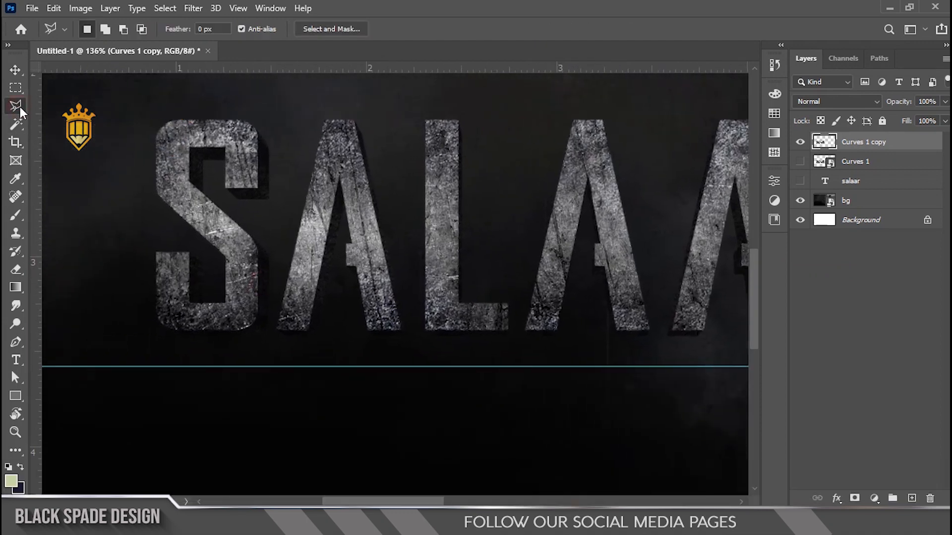
scroll(268, 234, up, 2)
key(space)
drag(245, 230, 244, 227)
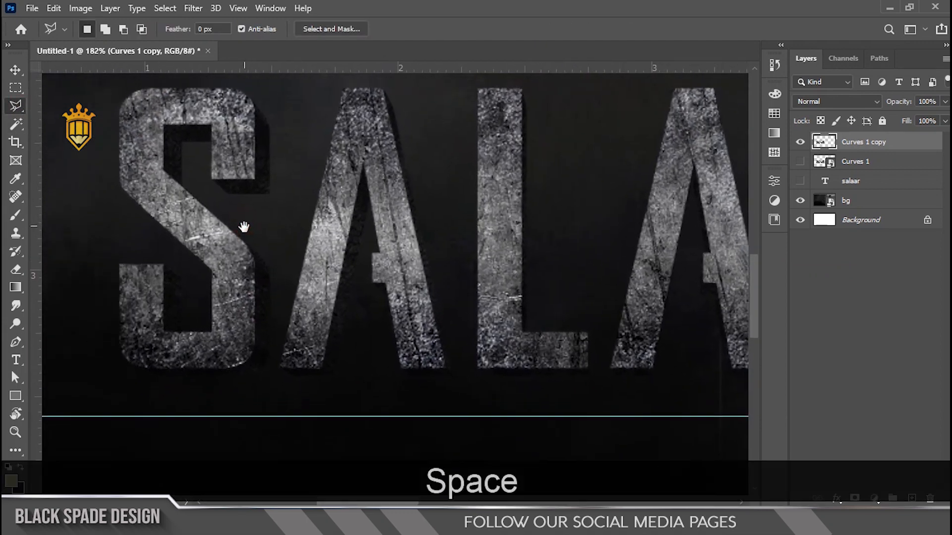
click(232, 86)
key(shift)
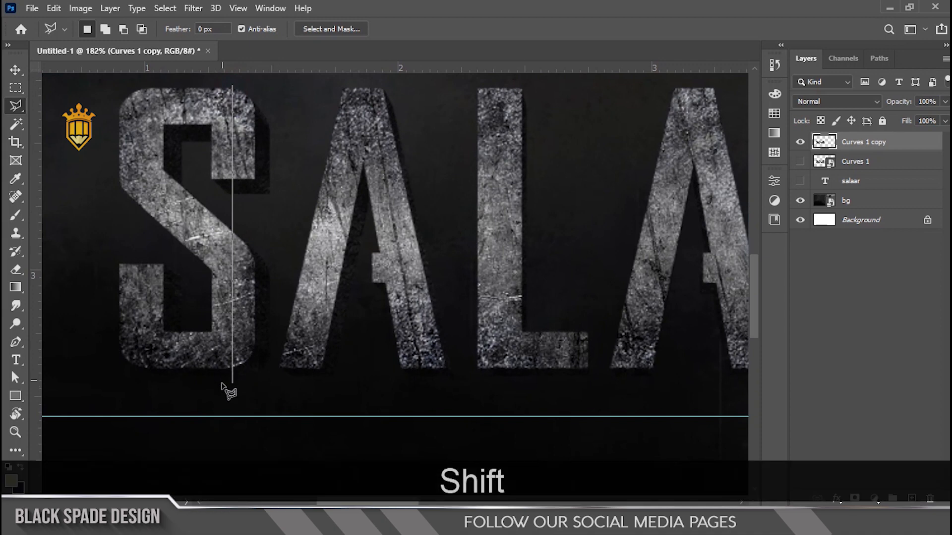
click(272, 378)
click(308, 95)
click(234, 86)
right_click(254, 144)
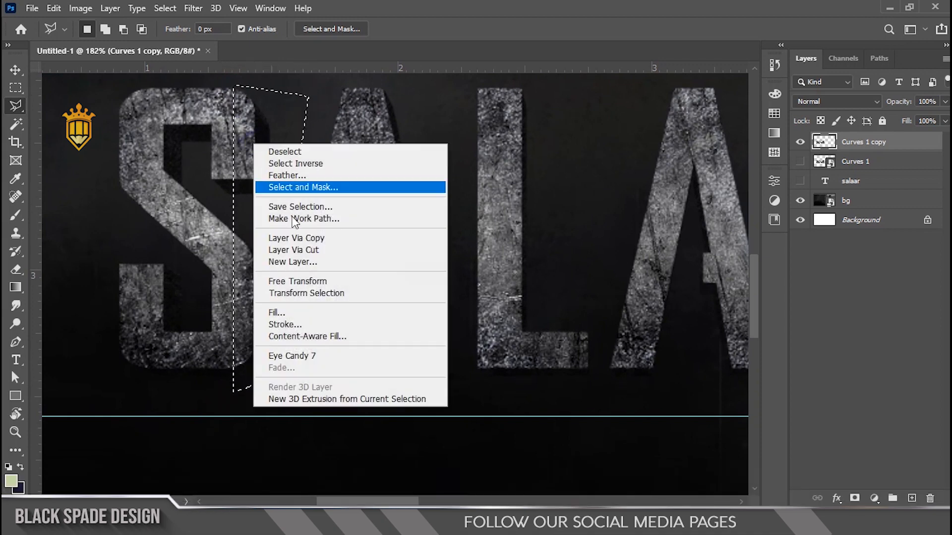
click(306, 250)
Nudge the cut S strip slightly right and up to open a thin vertical slit in the letter.
key(v)
key(Right)
key(Right)
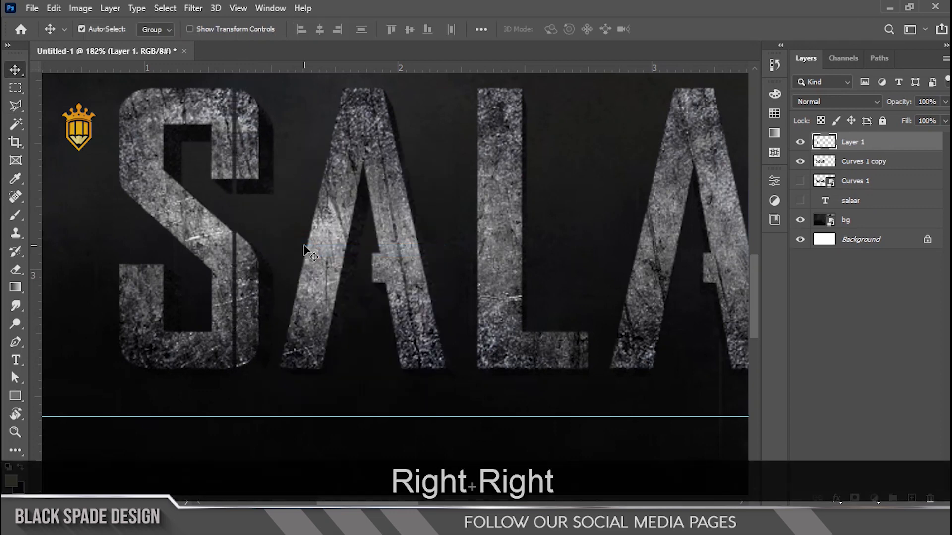
key(Up)
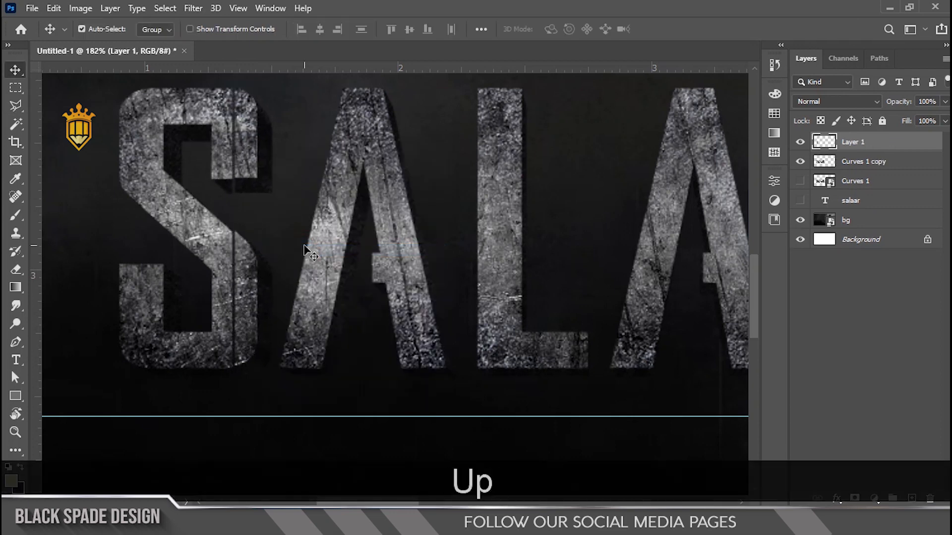
key(Right)
scroll(306, 250, down, 2)
scroll(292, 252, up, 2)
right_click(223, 254)
click(248, 262)
click(809, 144)
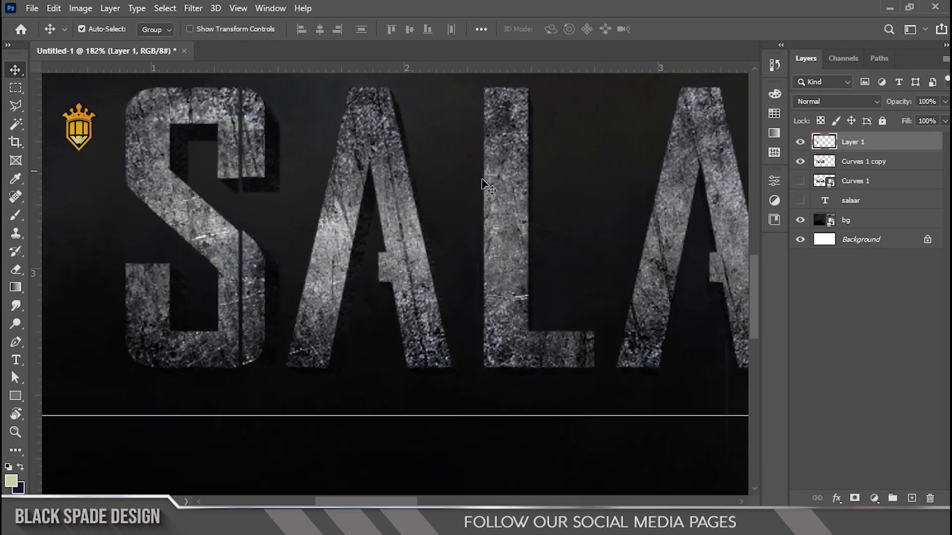
key(Right)
scroll(272, 196, down, 7)
On the Curves 1 copy layer, lasso the lower outer part of the first A's right leg and cut it to a new layer.
key(space)
scroll(241, 207, up, 6)
drag(308, 230, 229, 195)
key(space)
right_click(264, 207)
click(278, 213)
key(space)
mouse_move(280, 214)
mouse_down()
mouse_move(298, 259)
mouse_move(264, 134)
mouse_up()
click(17, 105)
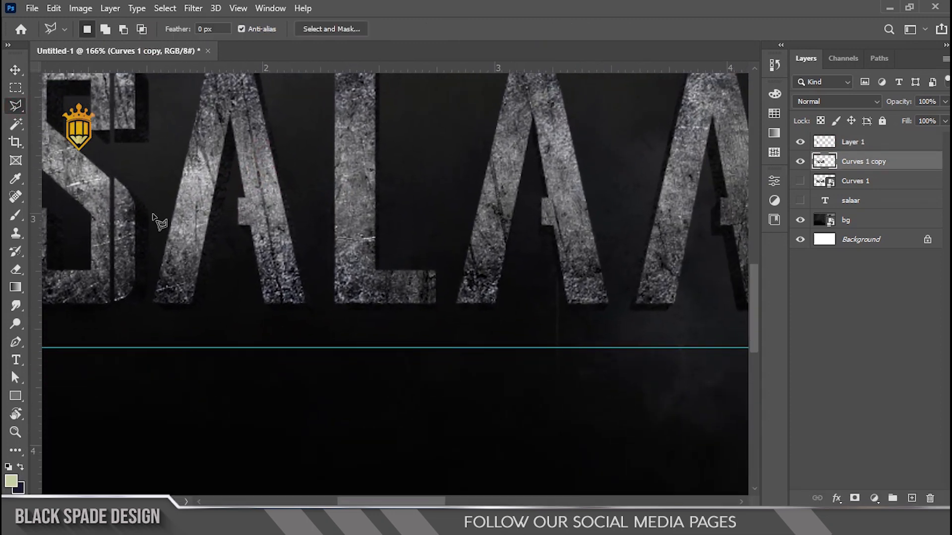
click(281, 170)
click(313, 197)
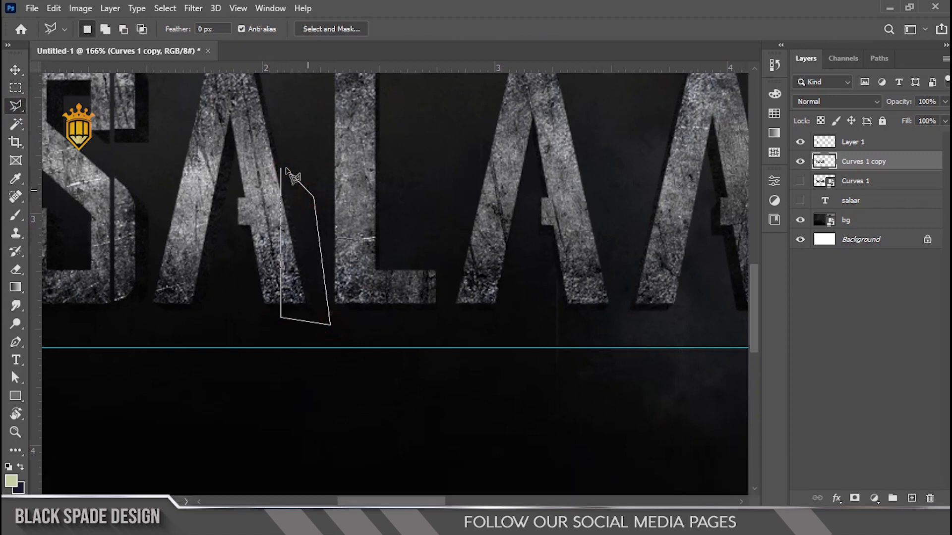
click(282, 171)
right_click(281, 201)
click(350, 350)
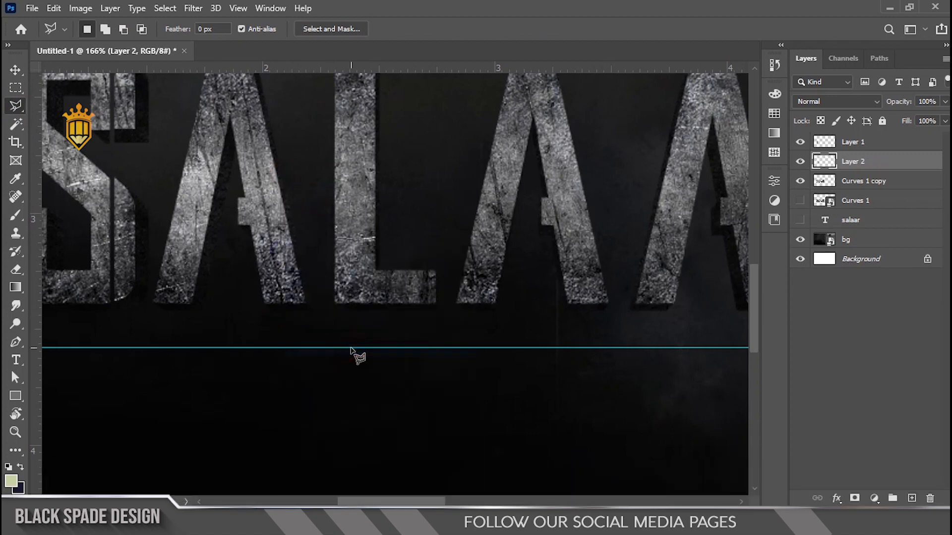
Nudge the cut piece of the first A four steps right to open a thin slit in its leg.
key(v)
key(Right)
key(Right)
key(Right)
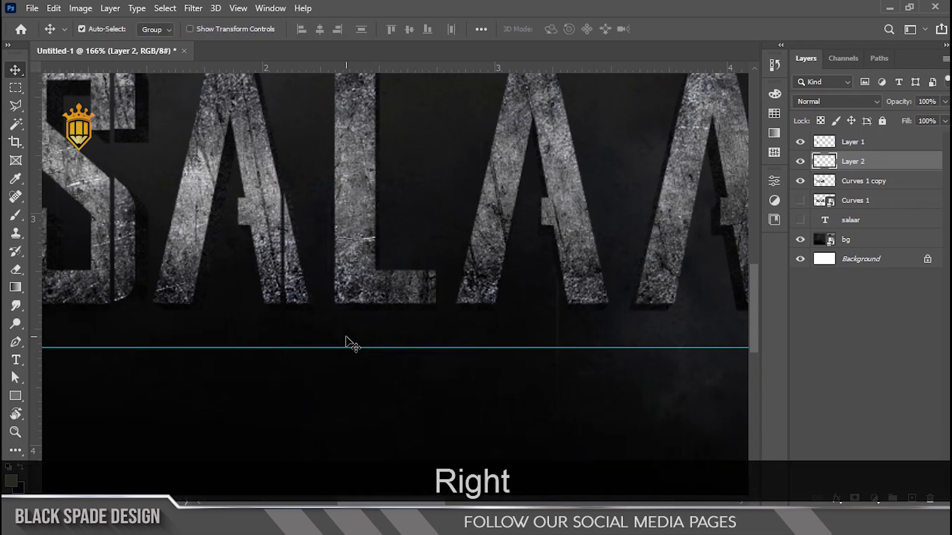
key(Right)
scroll(317, 258, down, 4)
On the Curves 1 copy layer, lasso the letter L's right side along a vertical edge near its stem and cut it to a new layer.
key(space)
mouse_move(370, 281)
mouse_down()
mouse_move(336, 262)
mouse_move(284, 268)
mouse_move(288, 298)
mouse_up()
scroll(329, 255, up, 3)
right_click(271, 205)
click(280, 207)
key(space)
key(l)
scroll(381, 141, up, 1)
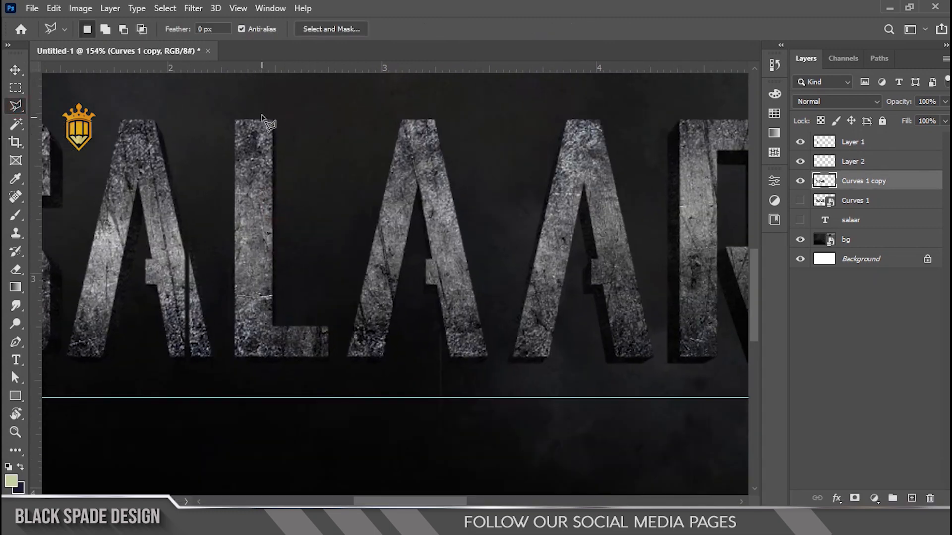
shift+click(266, 368)
click(330, 385)
click(337, 101)
click(267, 110)
right_click(284, 195)
click(333, 297)
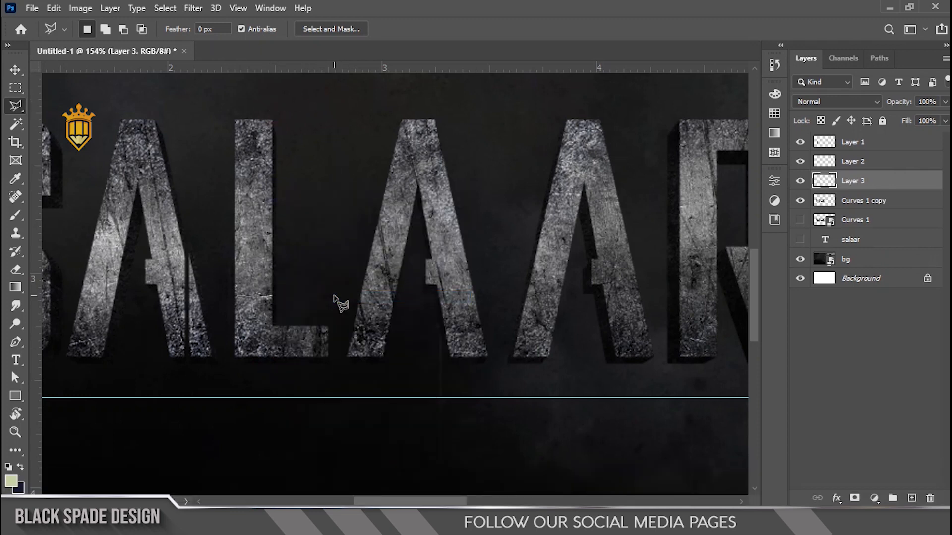
key(v)
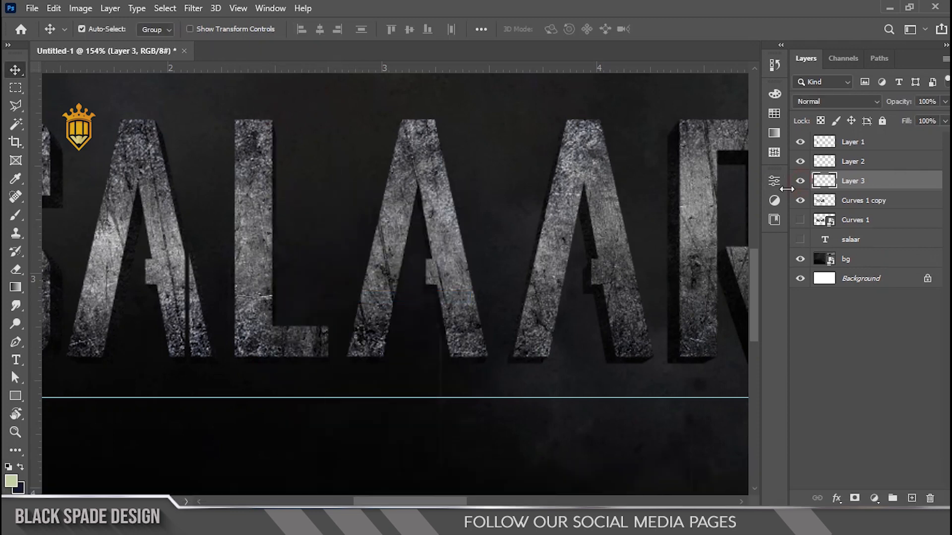
Nudge the cut right-hand piece of the L two steps right to open a thin vertical slit.
key(Right)
key(Right)
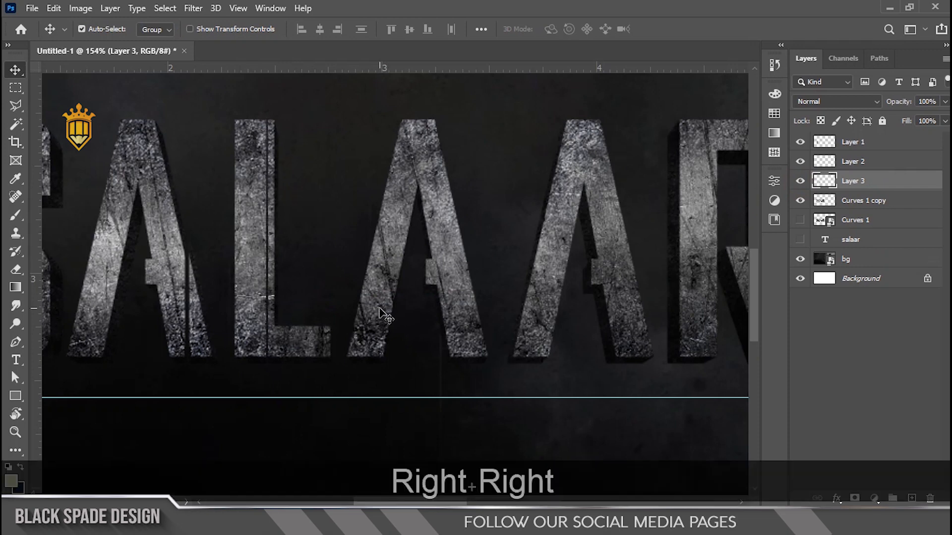
Try to nudge the Curves 1 copy layer one step left.
right_click(253, 266)
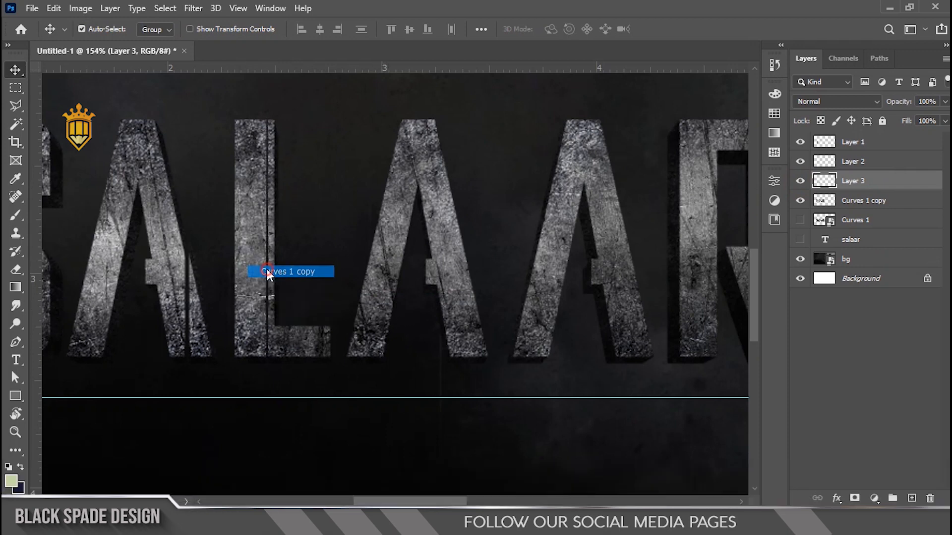
click(267, 269)
key(Left)
key(ctrl+z)
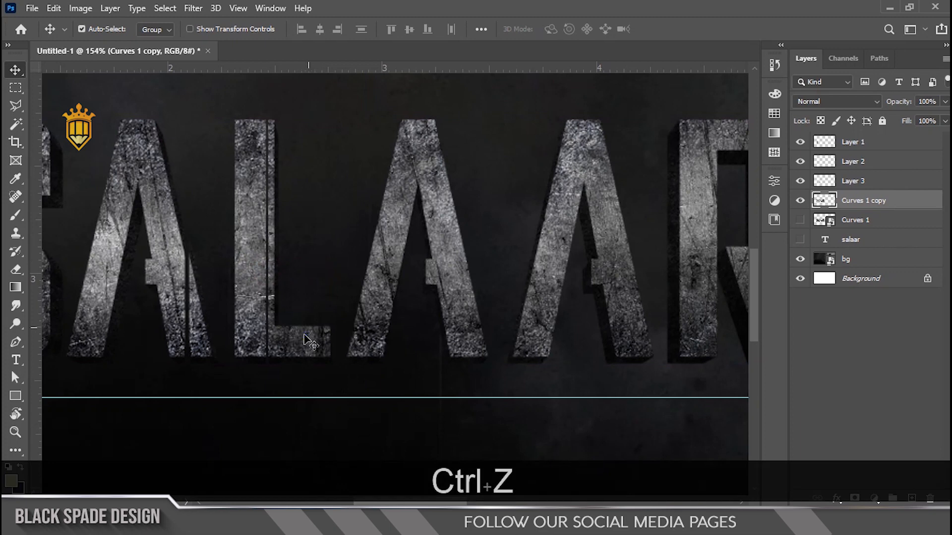
Reselect the L's cut piece on Layer 3 and nudge it slightly farther right and one step up.
right_click(304, 335)
click(317, 342)
key(Right)
key(Right)
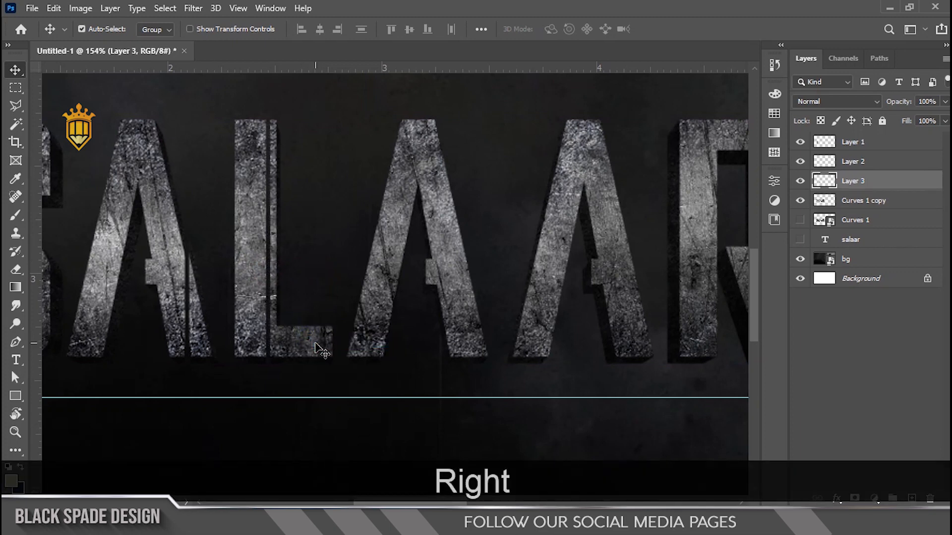
key(Up)
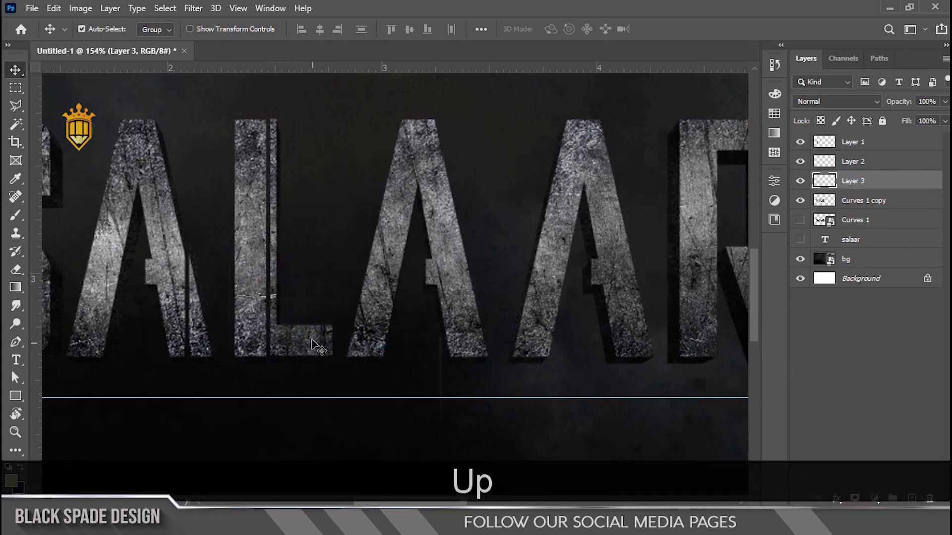
On the Curves 1 copy layer, lasso the second A's right side along a vertical edge near its apex and cut it to a new layer.
scroll(393, 311, down, 3)
key(space)
scroll(394, 308, up, 5)
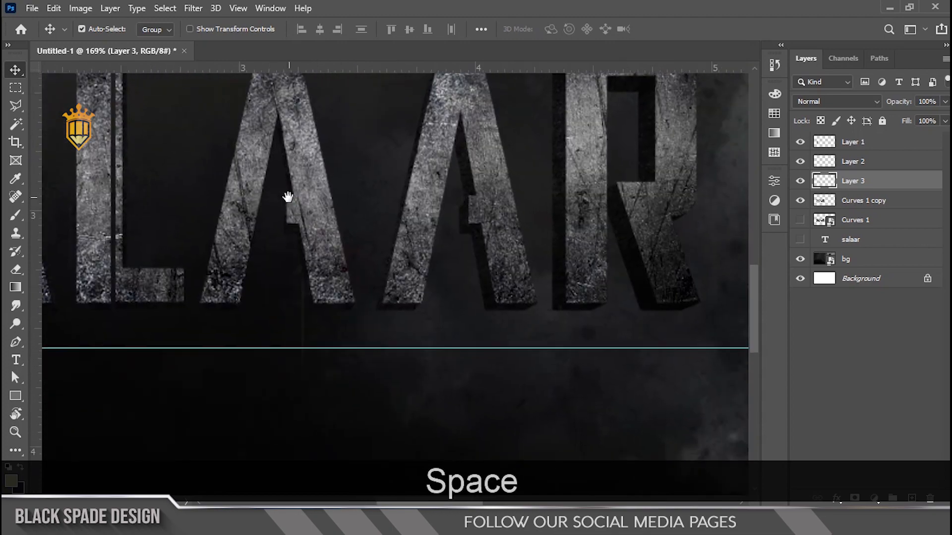
drag(288, 198, 290, 266)
right_click(317, 252)
click(329, 261)
key(space)
scroll(274, 226, up, 1)
key(space)
drag(271, 226, 304, 260)
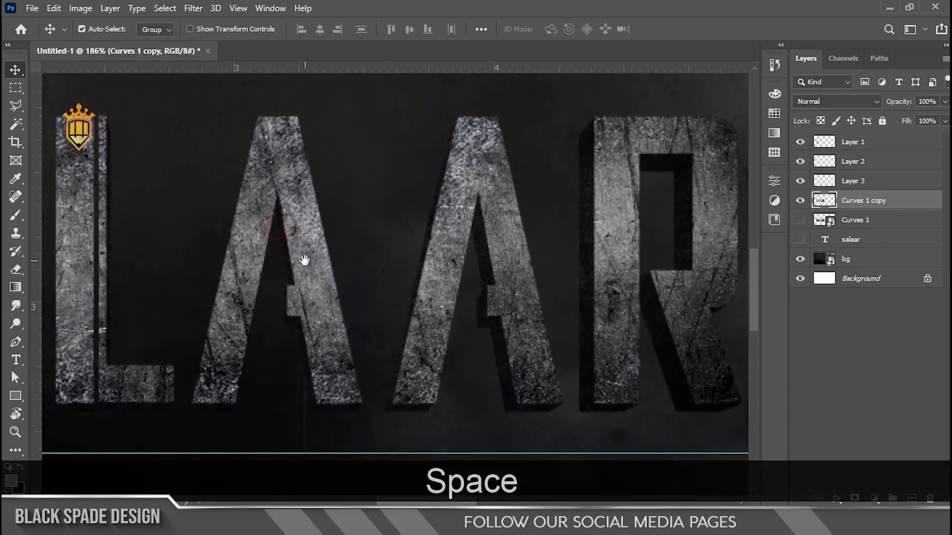
click(16, 104)
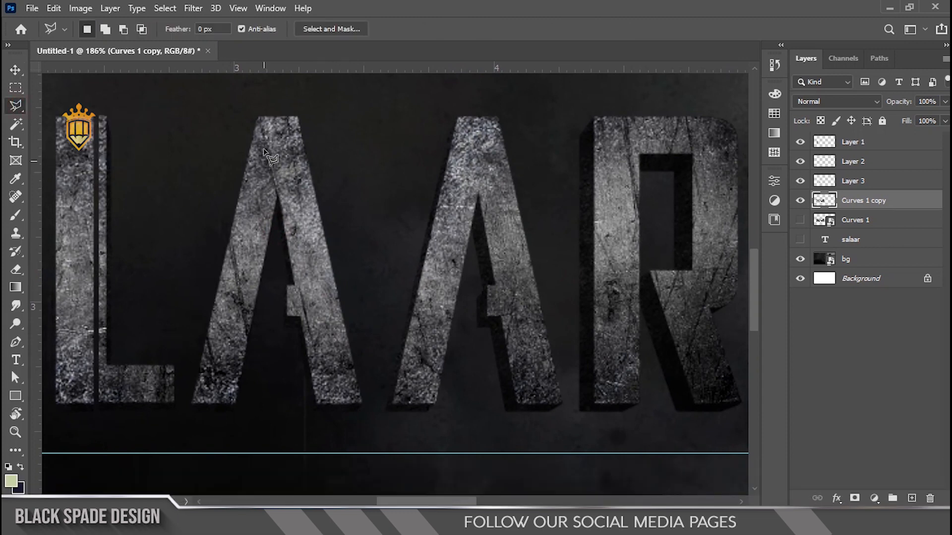
click(266, 260)
click(269, 101)
click(333, 100)
click(374, 285)
click(378, 422)
click(288, 436)
click(268, 259)
right_click(302, 271)
click(362, 117)
Nudge the second A's cut right side three steps right to open a slit below its top.
key(v)
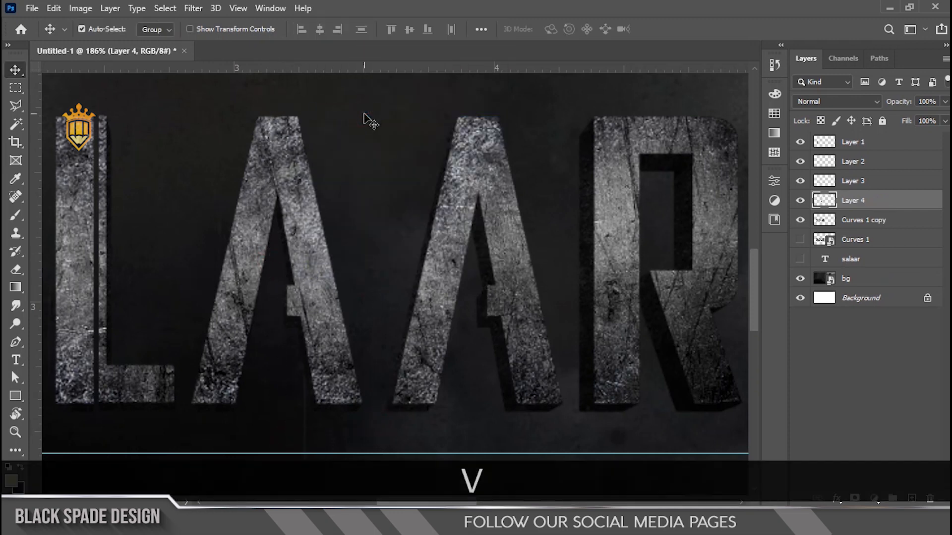
key(Right)
key(Right)
key(Right)
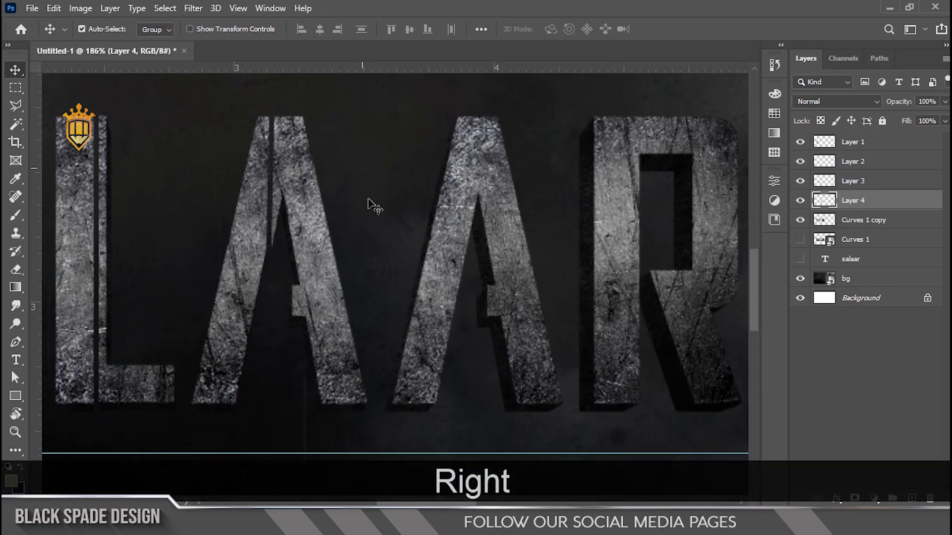
On the Curves 1 copy layer, lasso the lower outer part of the third A's left leg and cut it to a new layer.
scroll(368, 199, down, 5)
drag(426, 296, 397, 307)
scroll(431, 239, up, 6)
right_click(431, 237)
click(456, 245)
drag(429, 274, 385, 237)
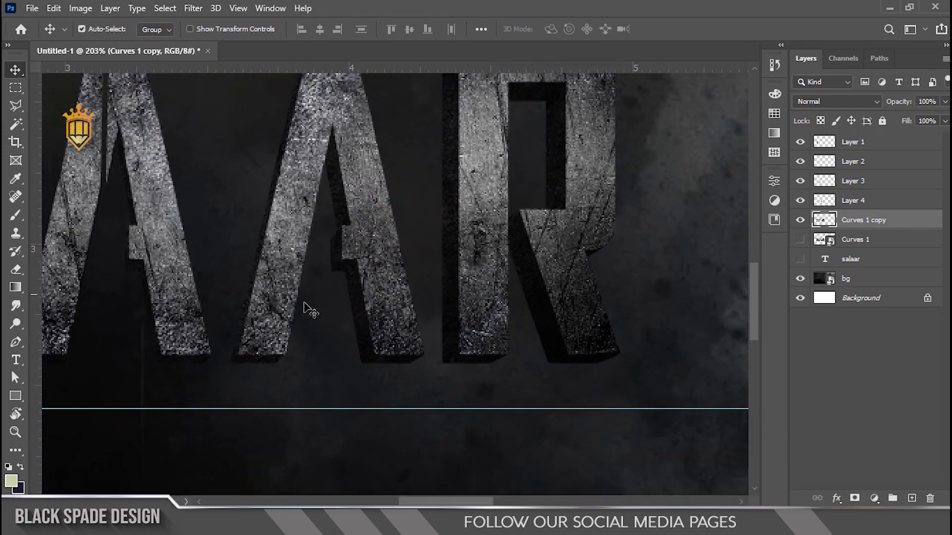
scroll(296, 308, up, 1)
drag(290, 307, 334, 335)
click(16, 106)
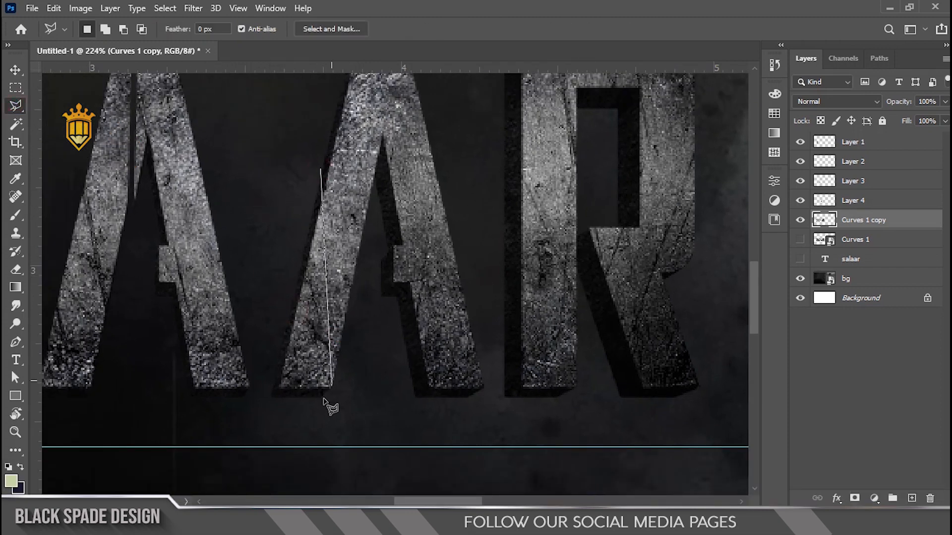
click(254, 417)
click(265, 197)
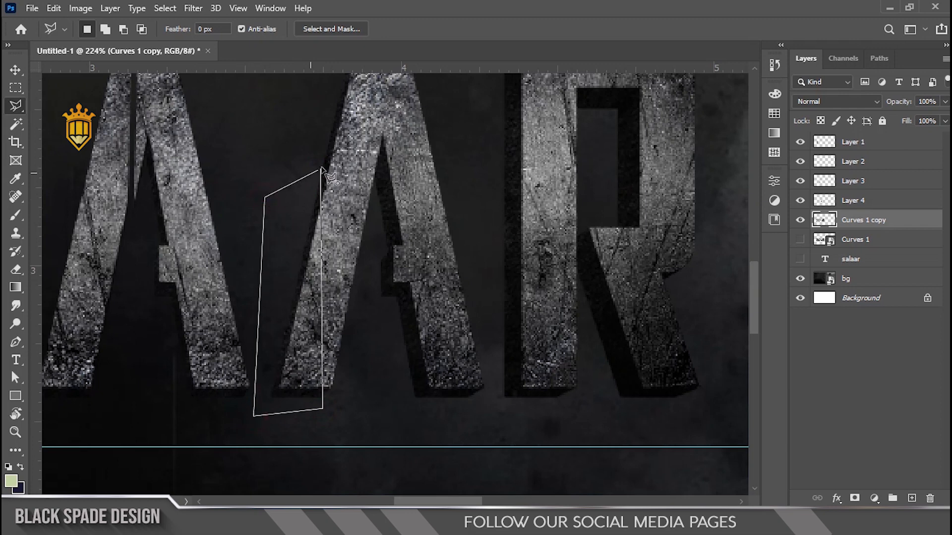
click(321, 169)
click(355, 136)
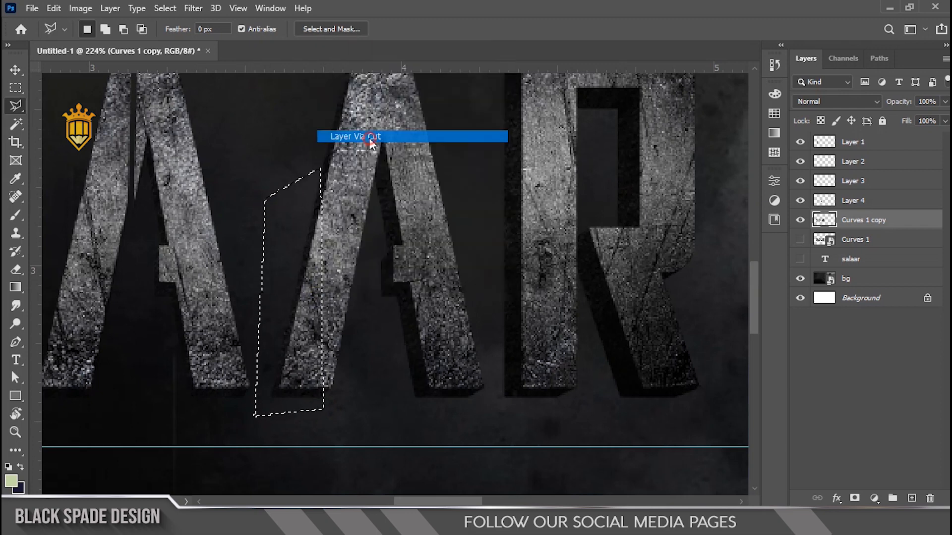
Nudge the third A's cut leg piece a net four steps left and one step down to open a slit.
key(v)
key(Left)
key(Left)
key(Left)
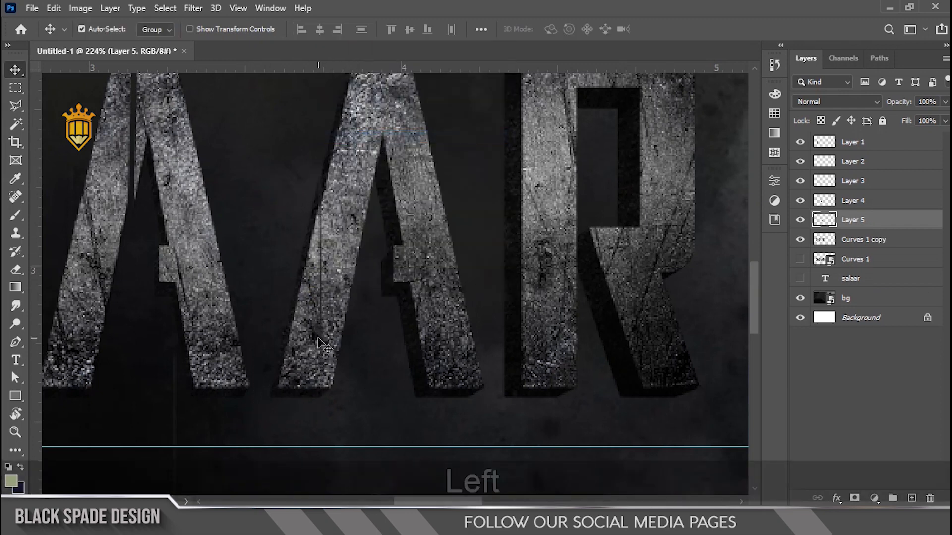
key(Left)
key(Left)
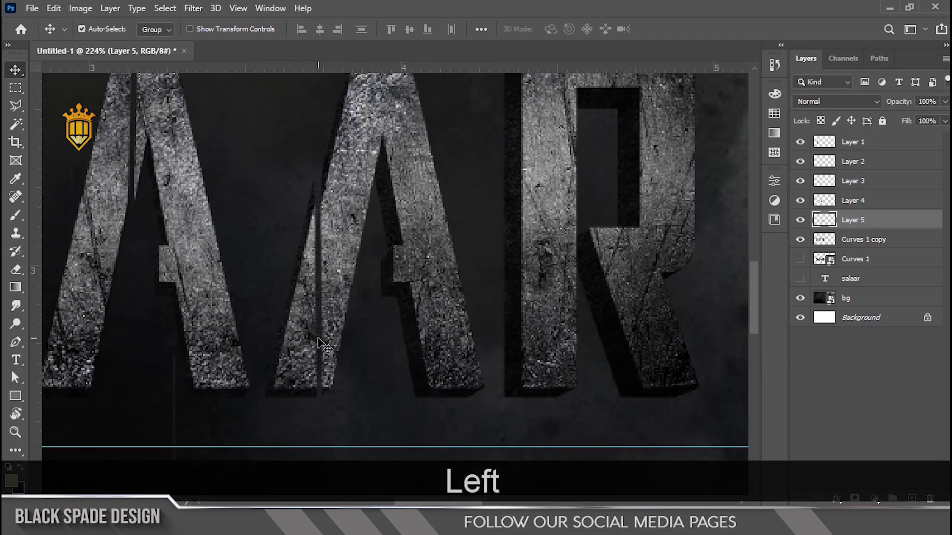
key(Down)
key(Right)
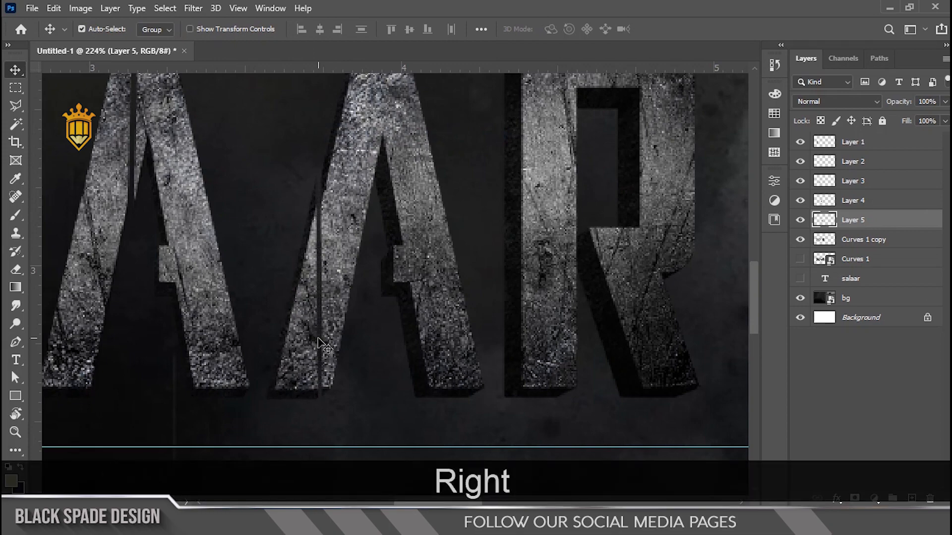
On the Curves 1 copy layer, lasso the outer strip of the R's bowl along a near-vertical edge and cut it to a new layer.
scroll(318, 339, down, 2)
key(space)
drag(412, 353, 316, 319)
right_click(371, 257)
click(384, 269)
key(space)
drag(399, 268, 302, 244)
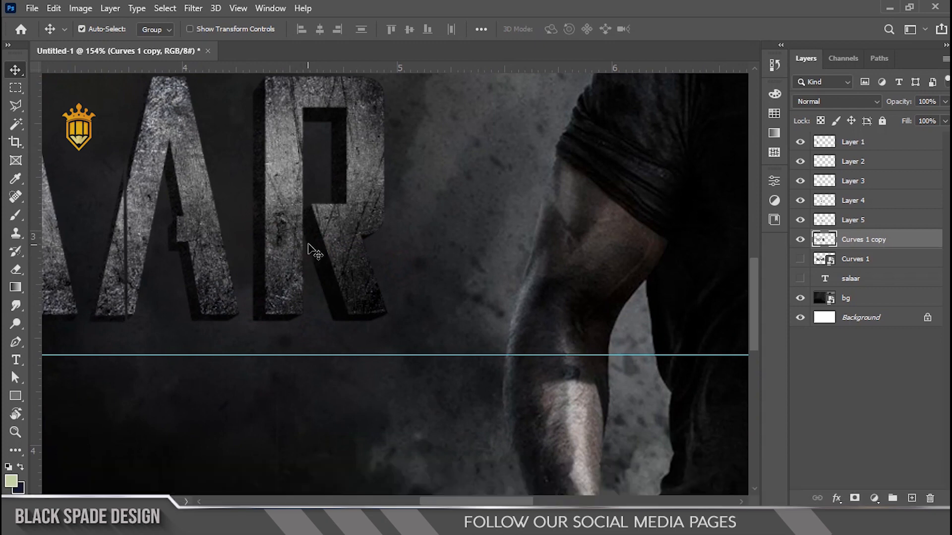
scroll(355, 210, up, 1)
key(space)
drag(355, 210, 369, 269)
click(16, 105)
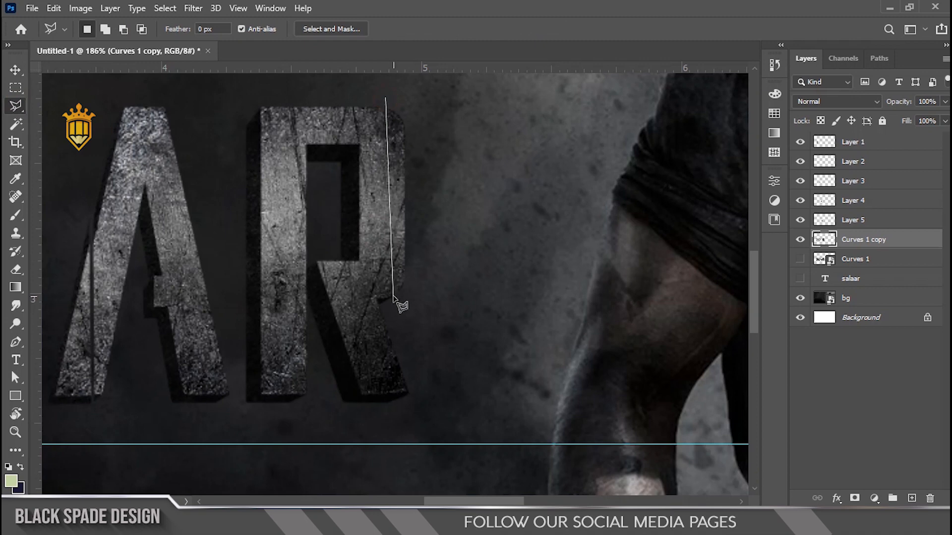
click(384, 99)
right_click(405, 193)
click(446, 285)
Nudge the R's cut strip slightly right to open a thin slit in its bowl.
key(v)
key(Right)
key(Right)
key(Left)
key(Left)
key(Right)
Toggle the Curves 1 copy layer's visibility several times to examine the cut pieces across the whole title.
scroll(436, 302, down, 6)
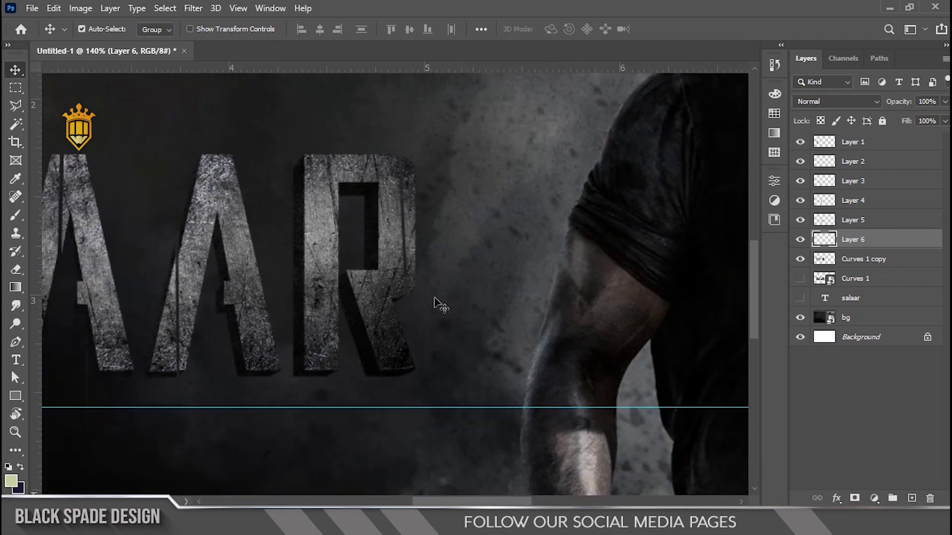
scroll(247, 317, up, 2)
scroll(247, 317, up, 4)
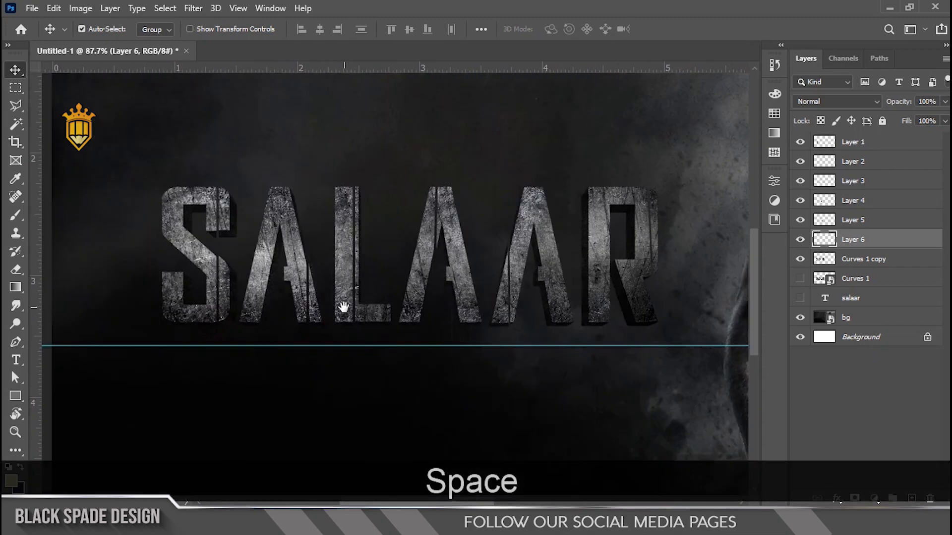
right_click(145, 293)
click(174, 299)
click(800, 259)
click(800, 260)
click(800, 260)
click(800, 262)
click(800, 261)
click(801, 260)
scroll(227, 212, up, 2)
scroll(227, 212, down, 4)
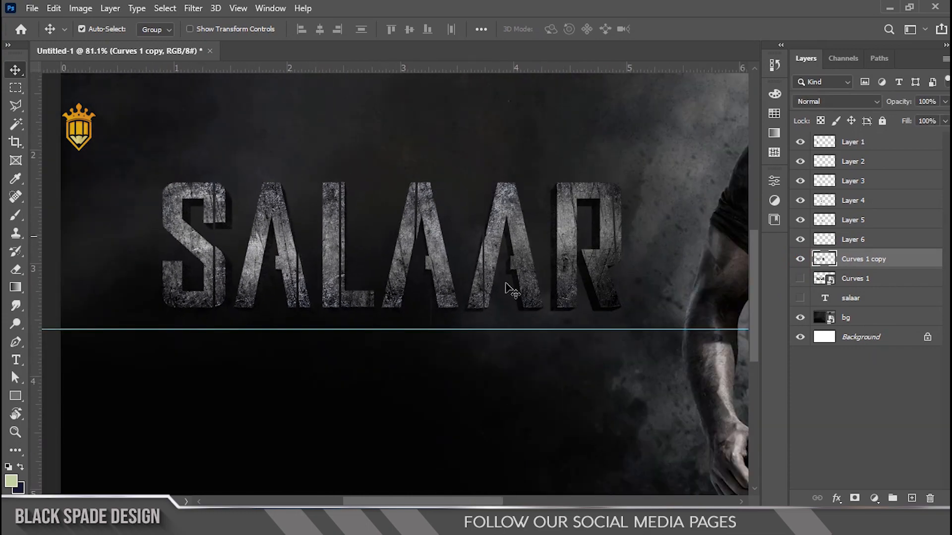
Add a new layer directly beneath Curves 1 copy and prepare a brush at size 35 and 100% opacity.
click(863, 291)
click(912, 497)
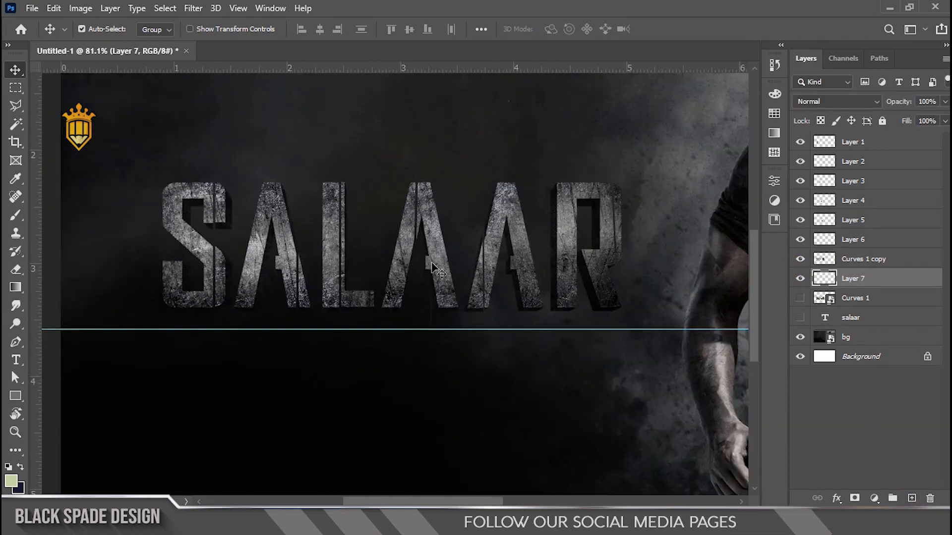
scroll(418, 287, down, 2)
key(space)
key(b)
scroll(272, 255, up, 6)
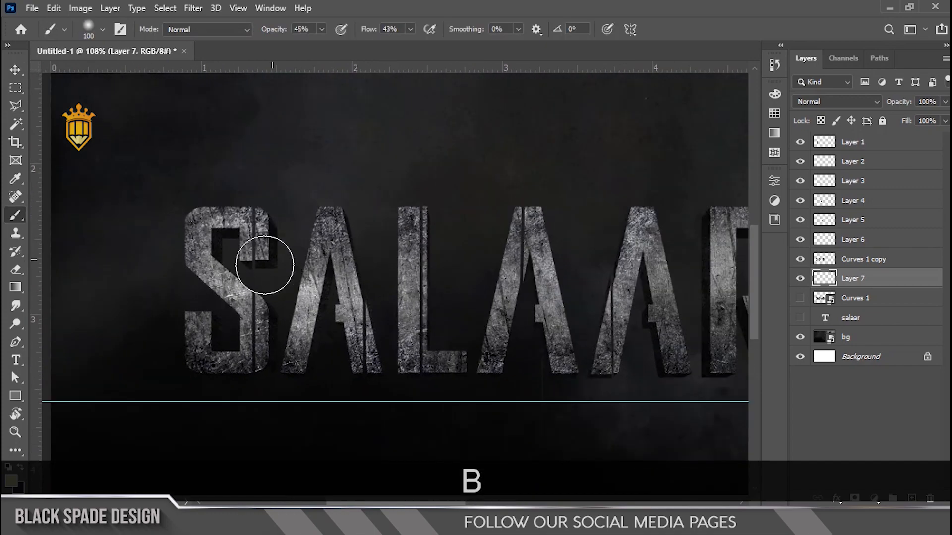
key(x)
scroll(251, 244, up, 2)
key(bracketleft)
key(bracketleft)
key(bracketleft)
key(bracketleft)
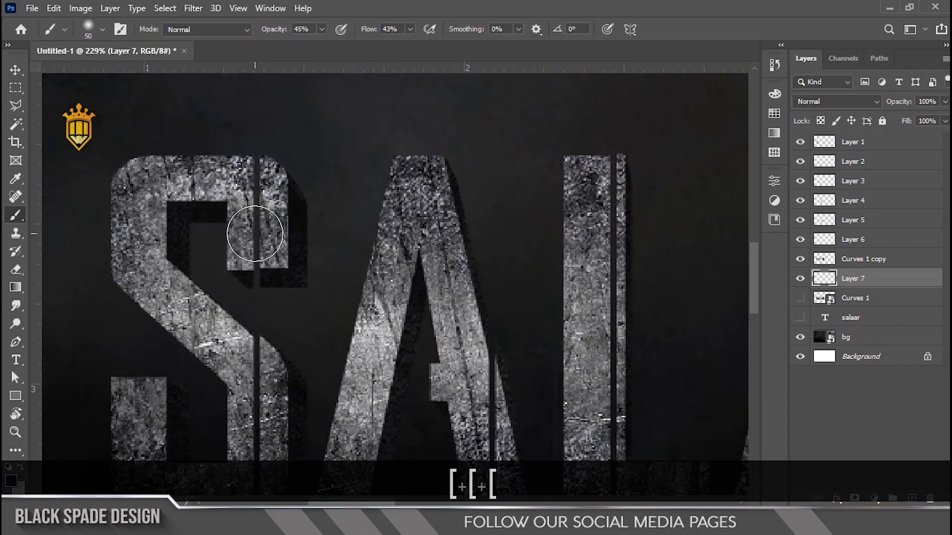
key(bracketleft)
key(0)
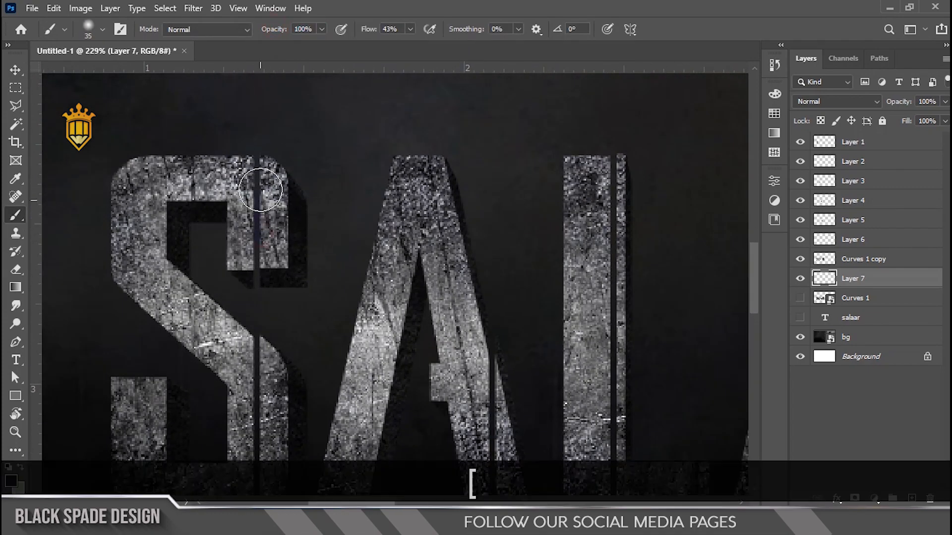
Set the foreground colour to black (000000) and paint behind the S's vertical slit with a size 50 brush.
click(11, 480)
click(586, 441)
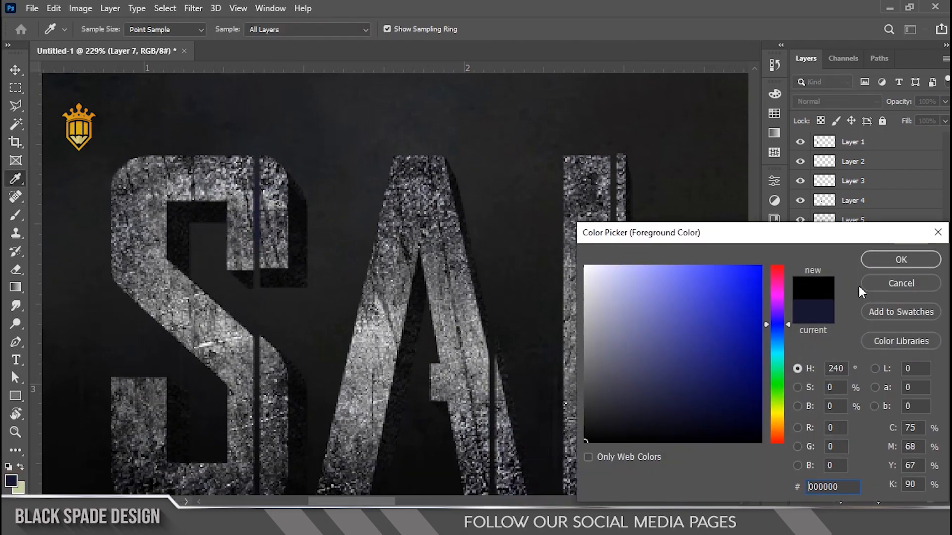
click(898, 259)
scroll(251, 258, up, 2)
scroll(257, 269, up, 1)
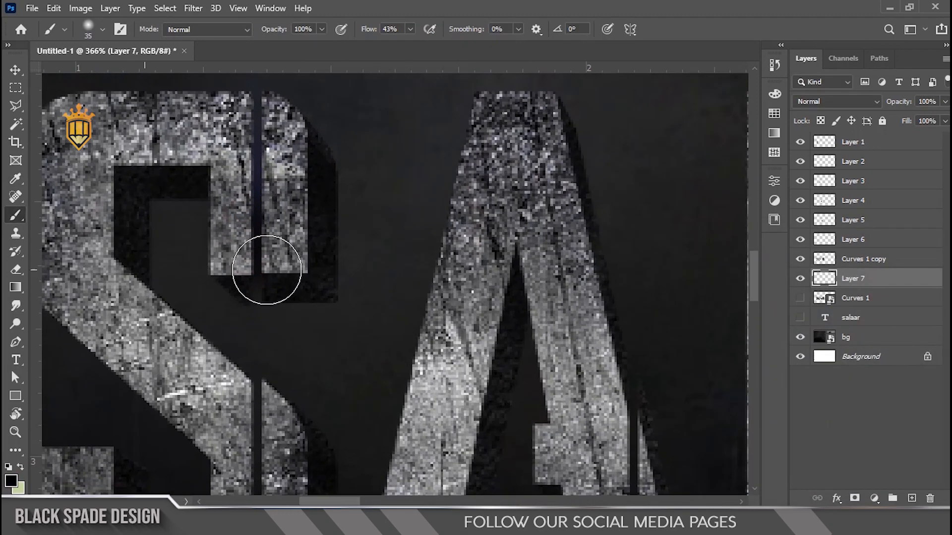
key(bracketright)
key(bracketright)
key(bracketright)
key(space)
drag(361, 184, 298, 92)
scroll(302, 99, down, 2)
drag(222, 275, 228, 382)
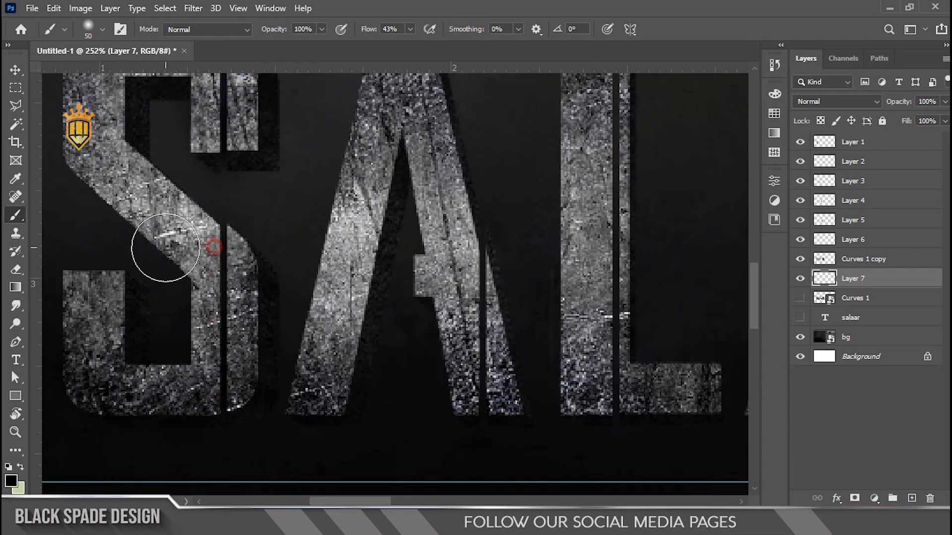
key(space)
drag(432, 335, 404, 287)
Paint black behind the slits in the L and the second A with a size 35 brush.
key(bracketleft)
scroll(458, 355, down, 3)
key(space)
drag(481, 342, 391, 360)
drag(455, 104, 457, 180)
drag(458, 353, 459, 381)
key(space)
drag(537, 384, 332, 368)
scroll(428, 179, up, 1)
drag(433, 110, 446, 248)
Paint black behind the slits in the third A's left leg and the R's bowl.
key(space)
drag(505, 380, 457, 202)
key(space)
drag(602, 166, 529, 215)
drag(490, 257, 490, 263)
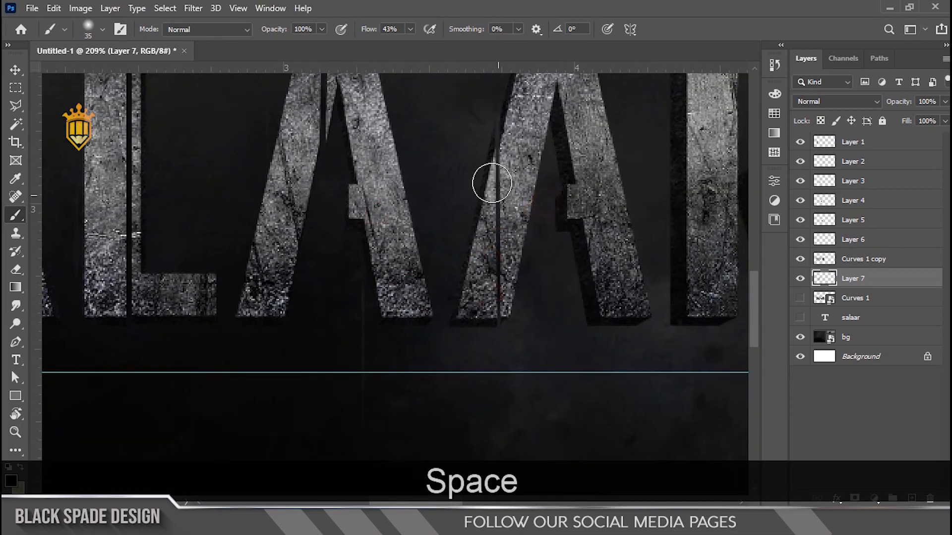
key(space)
drag(503, 158, 363, 179)
drag(633, 241, 549, 320)
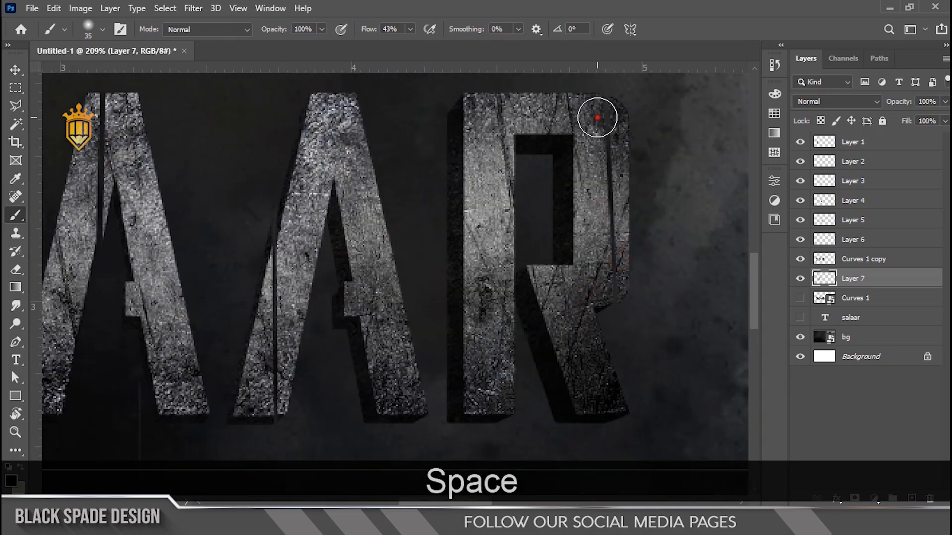
key(space)
mouse_move(278, 334)
mouse_down()
mouse_move(346, 308)
mouse_move(371, 231)
mouse_up()
scroll(349, 279, down, 3)
key(space)
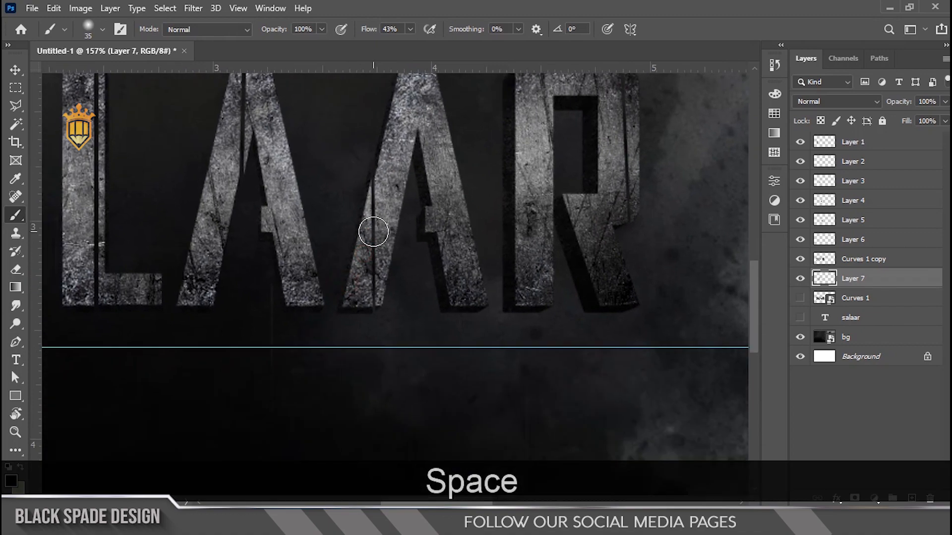
Nudge the sliced pieces of the third A (Layer 5) and the R (Layer 6) slightly to adjust their slits.
scroll(371, 231, down, 4)
scroll(305, 237, down, 4)
key(space)
drag(233, 253, 284, 261)
scroll(205, 274, up, 8)
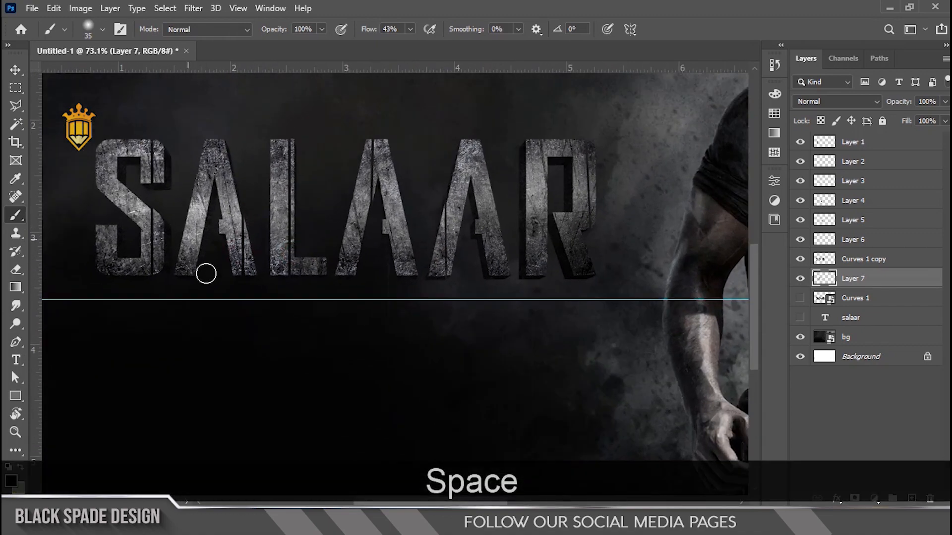
key(v)
key(space)
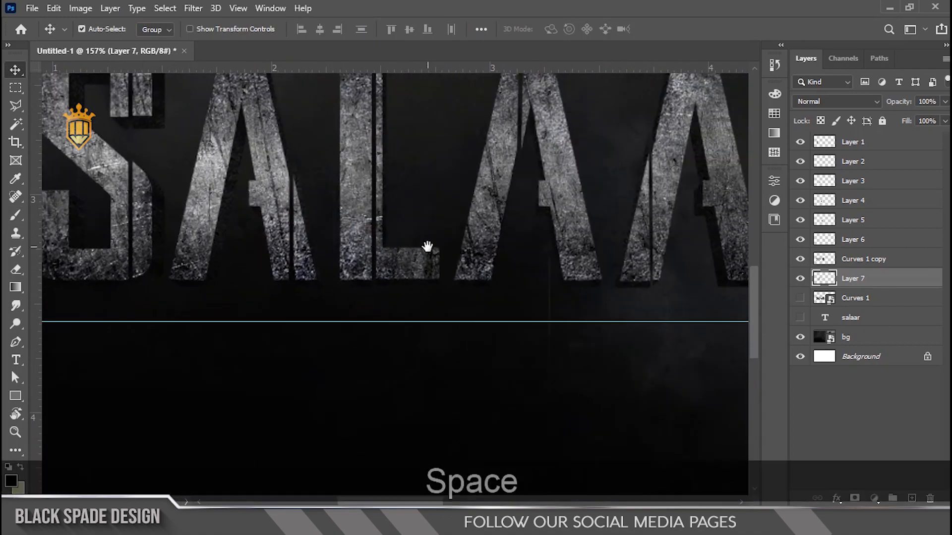
scroll(429, 247, up, 2)
drag(428, 248, 72, 285)
right_click(332, 307)
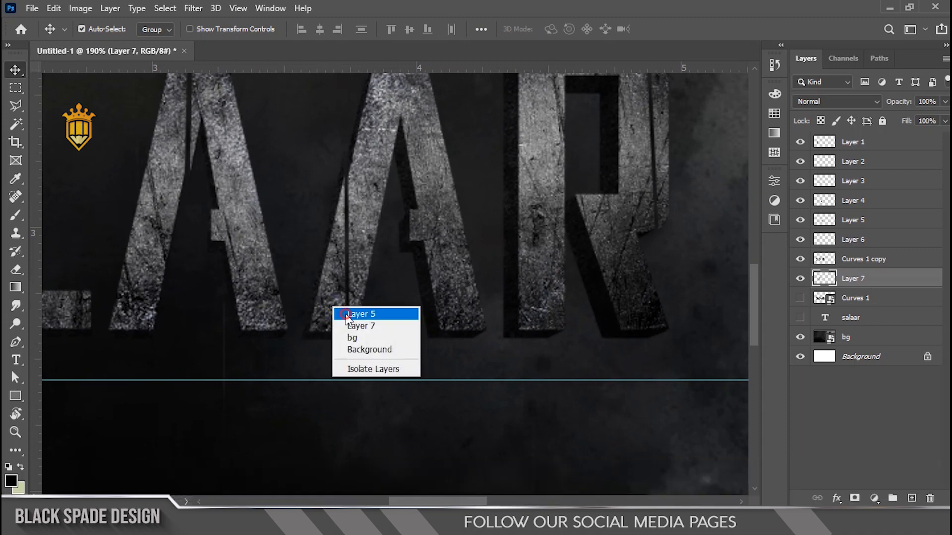
click(344, 311)
key(space)
drag(367, 281, 245, 339)
right_click(539, 209)
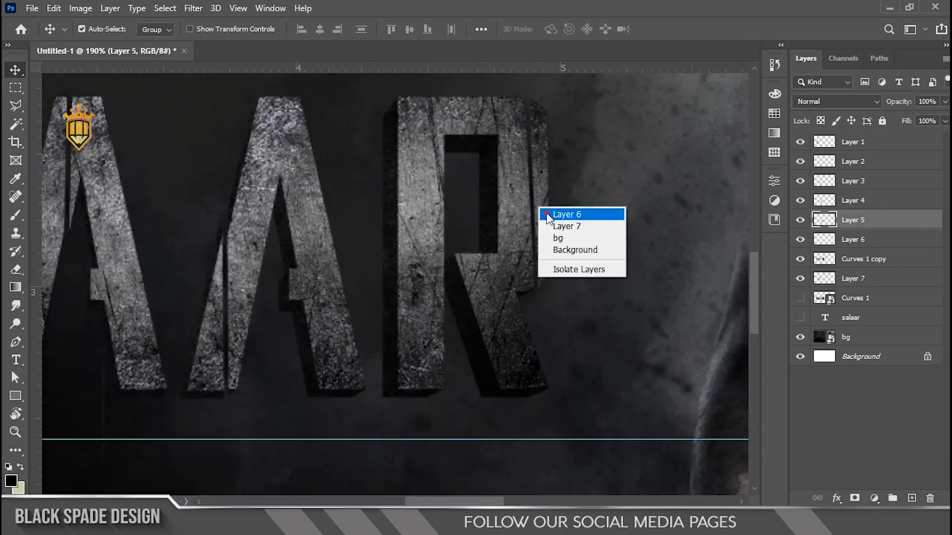
click(546, 212)
Touch up the black behind the letters' slits on Layer 7 with a size 35 brush.
click(844, 280)
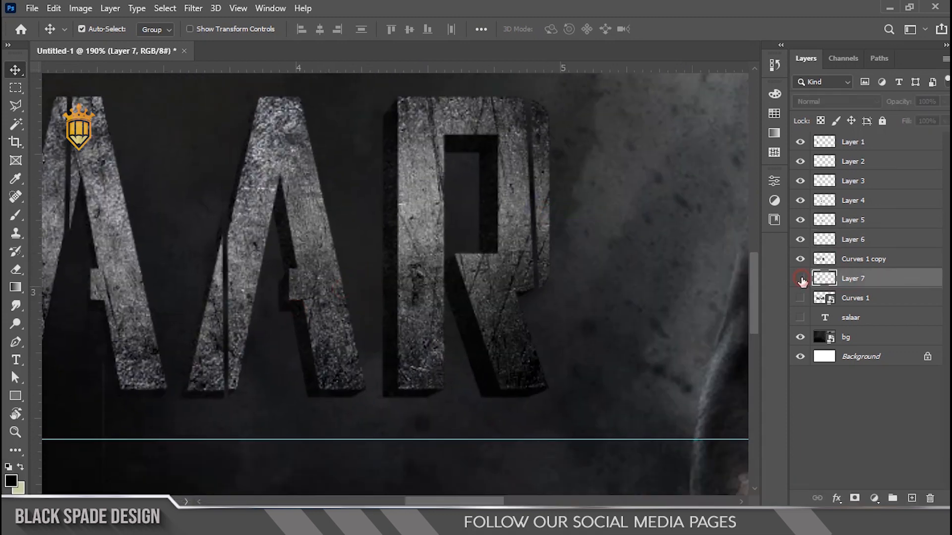
key(b)
drag(523, 162, 519, 186)
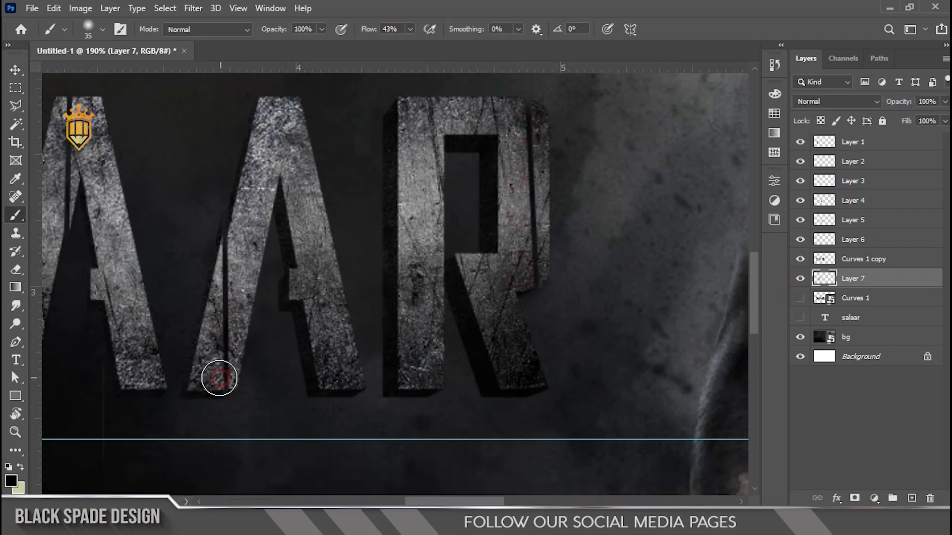
key(space)
drag(221, 378, 419, 346)
key(space)
drag(349, 312, 477, 374)
mouse_move(400, 200)
mouse_down()
mouse_move(394, 183)
mouse_move(373, 250)
mouse_up()
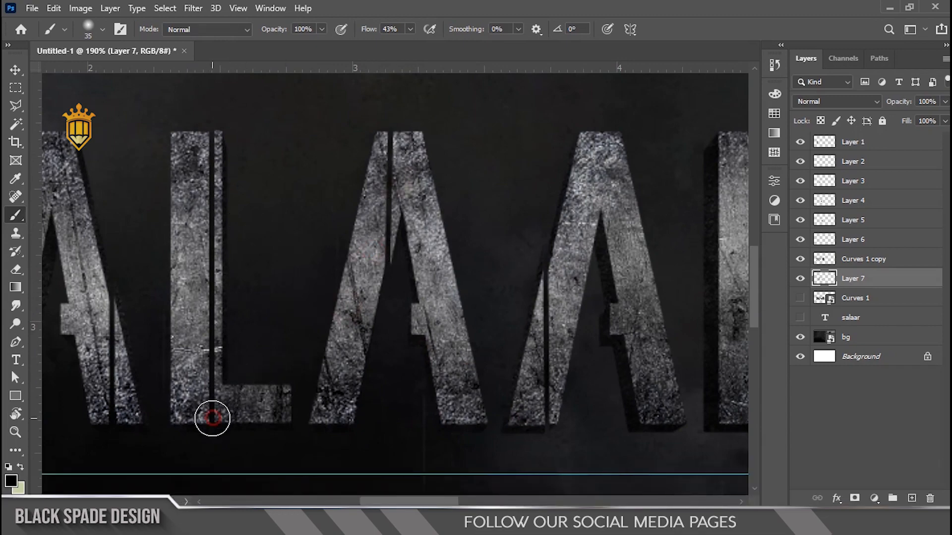
key(space)
drag(212, 418, 603, 371)
click(502, 256)
Nudge the S's sliced piece on Layer 1 slightly to the right.
scroll(327, 248, down, 5)
key(space)
drag(418, 282, 390, 255)
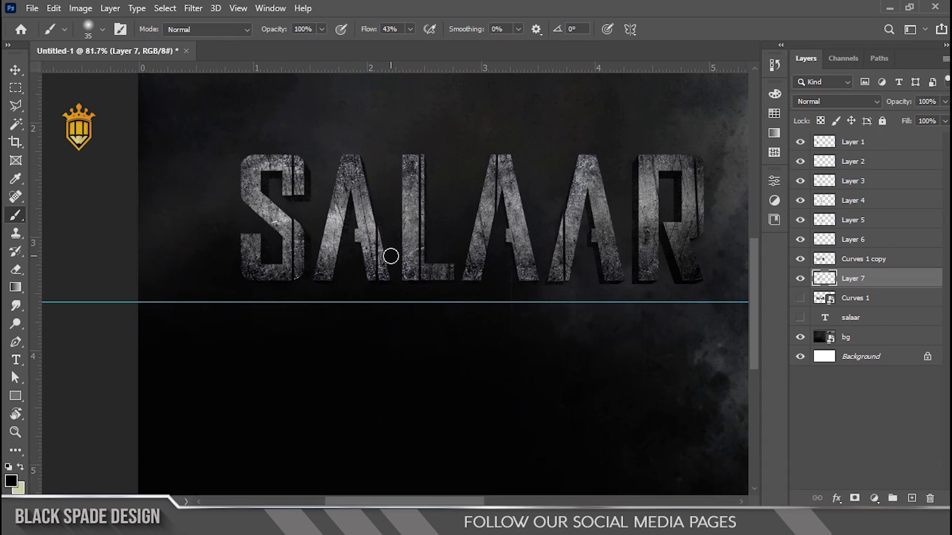
scroll(292, 213, up, 5)
key(v)
right_click(306, 148)
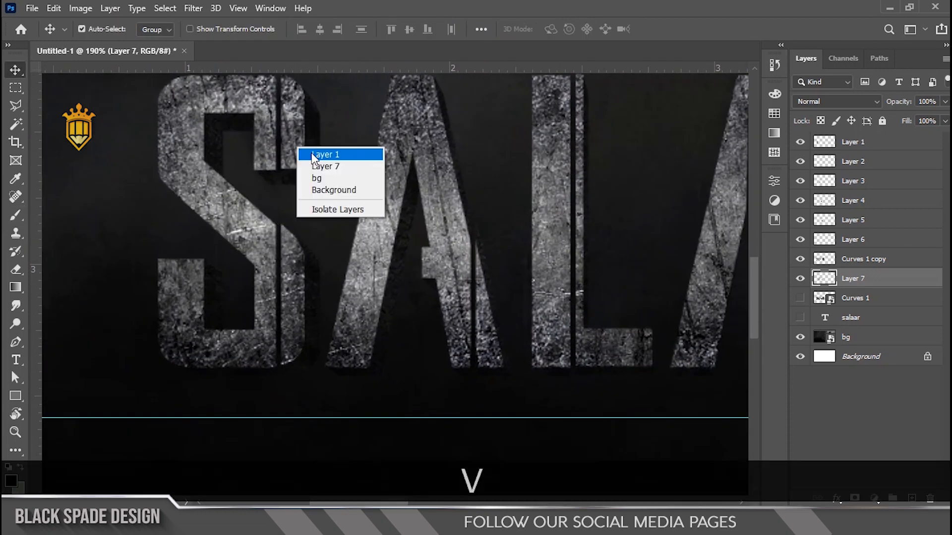
click(317, 153)
scroll(312, 154, down, 1)
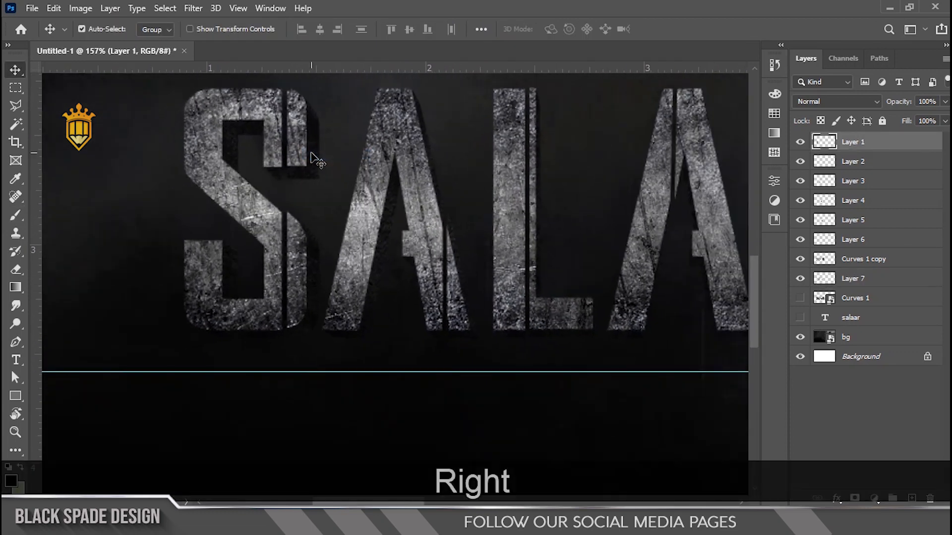
Add a Curves adjustment layer above the bg layer and pull the RGB midtones down to darken the background.
scroll(317, 188, down, 4)
scroll(355, 213, up, 4)
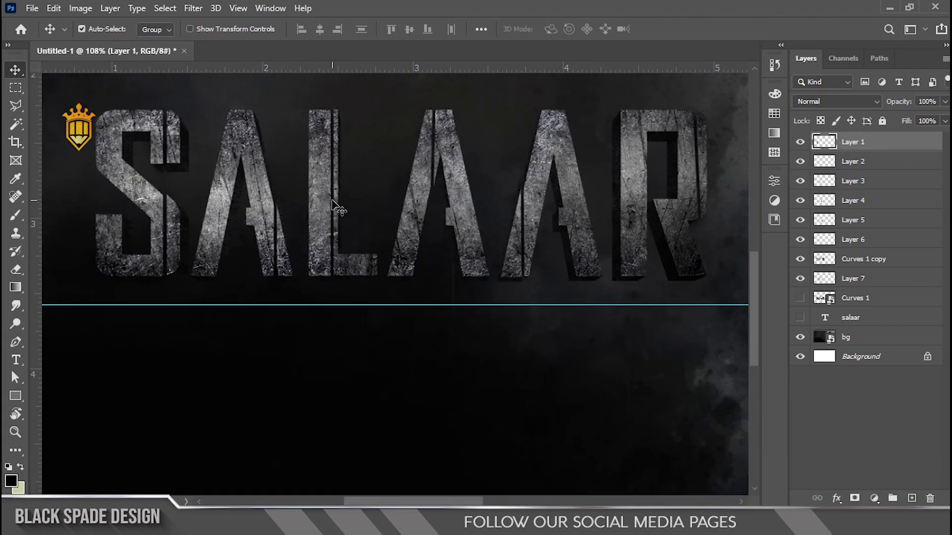
scroll(373, 238, down, 4)
scroll(397, 246, down, 2)
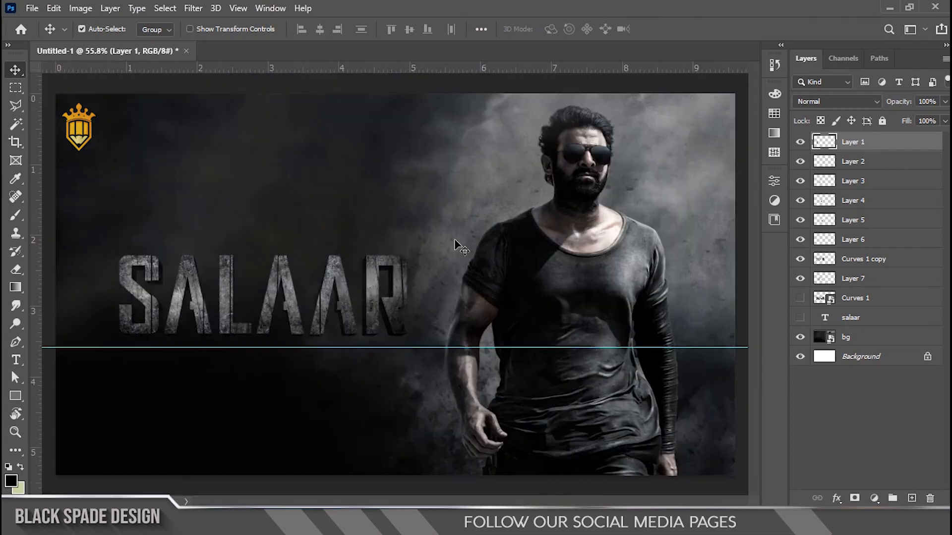
click(850, 320)
click(849, 337)
click(874, 499)
click(852, 318)
drag(680, 314, 684, 325)
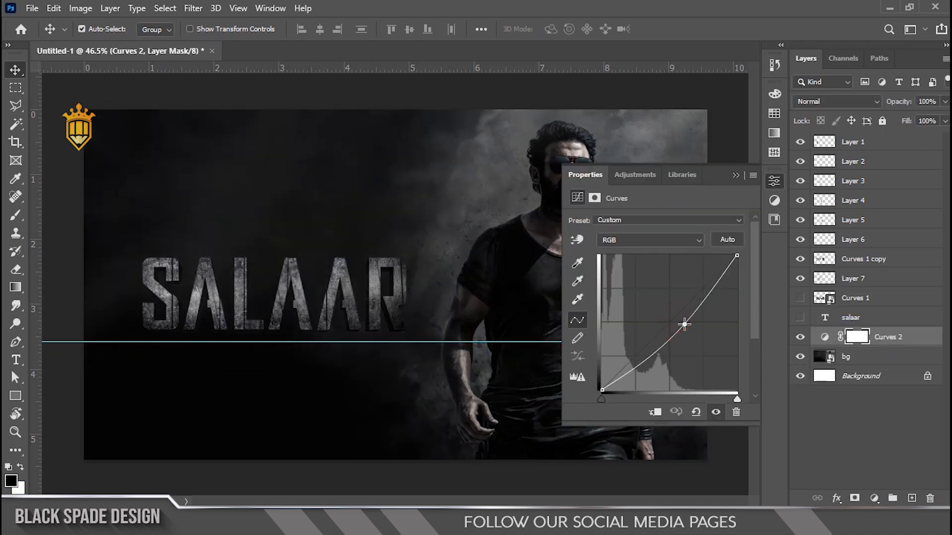
click(736, 176)
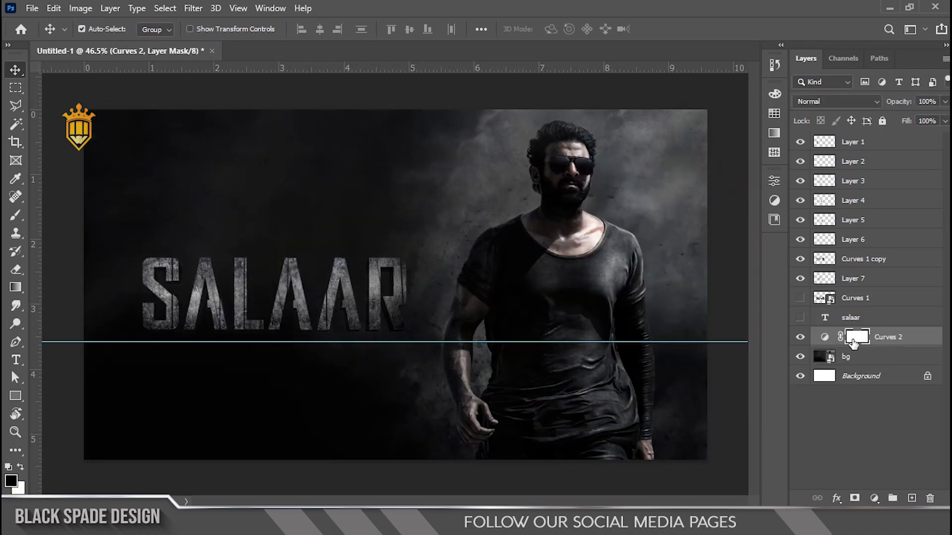
Invert the new Curves layer's mask to black and get the Brush tool ready for painting on it.
scroll(479, 336, up, 2)
drag(479, 336, 460, 322)
key(b)
scroll(459, 323, down, 3)
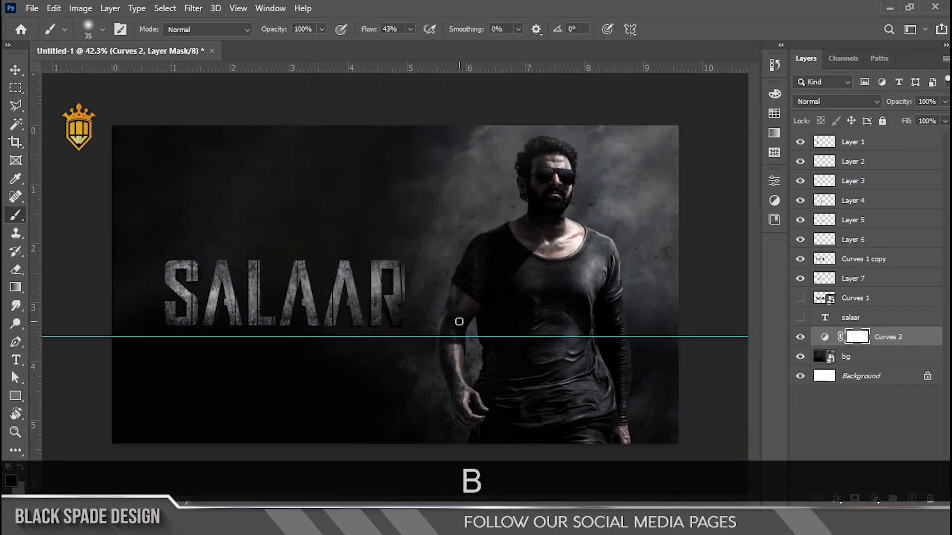
key(ctrl+i)
Hide the guide and paint white behind the SALAAR title on the Curves mask with a size 800 brush.
key(bracketright)
key(bracketright)
key(bracketright)
key(bracketright)
key(bracketright)
key(bracketright)
key(bracketright)
key(bracketright)
key(bracketright)
key(bracketright)
key(bracketright)
key(bracketright)
key(bracketright)
key(bracketright)
key(bracketright)
key(bracketright)
scroll(234, 308, up, 2)
key(x)
click(185, 268)
key(ctrl+h)
mouse_move(258, 278)
mouse_down()
mouse_move(320, 270)
mouse_move(345, 306)
mouse_move(340, 323)
mouse_move(338, 311)
mouse_move(142, 269)
mouse_up()
key(space)
scroll(144, 267, down, 3)
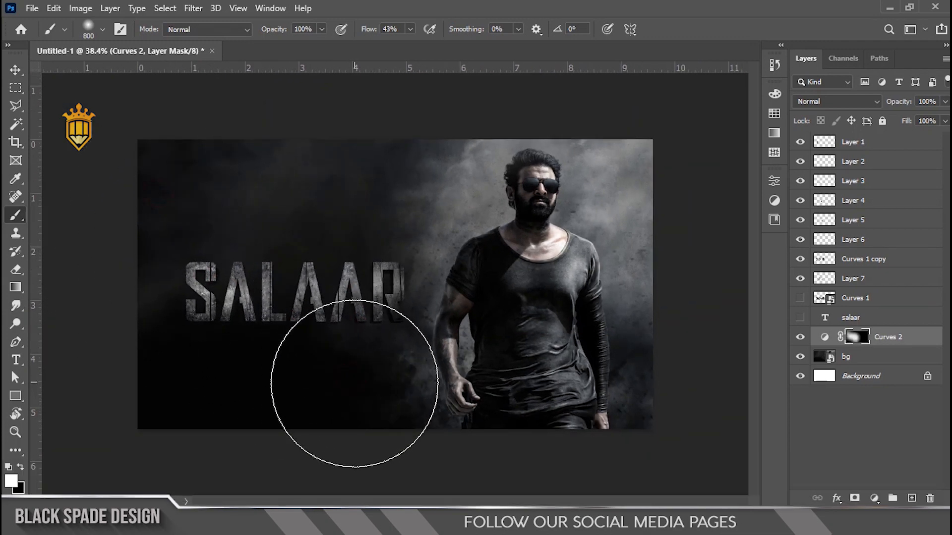
Examine the SALAAR title against the darkened background, close up and in the full poster.
scroll(193, 214, up, 4)
key(space)
key(v)
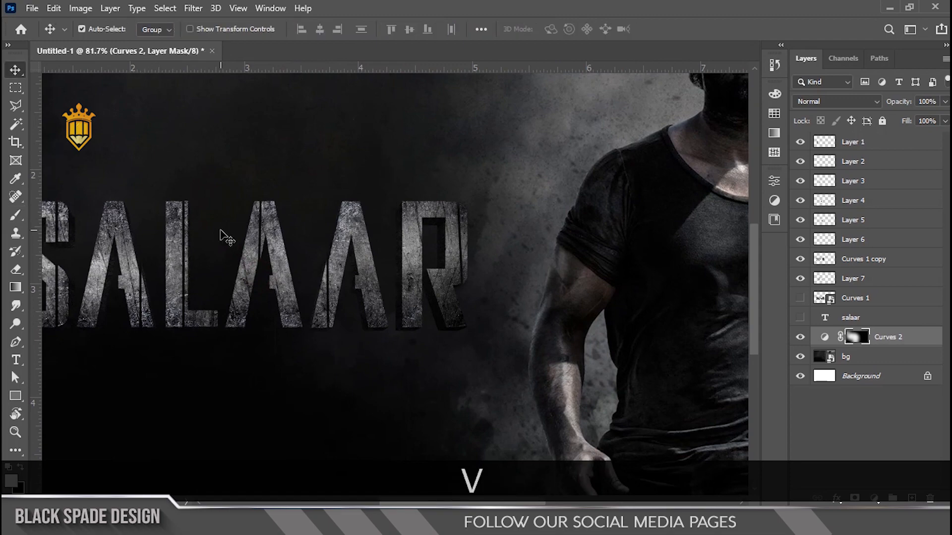
scroll(221, 231, down, 1)
scroll(205, 238, up, 3)
key(space)
drag(235, 260, 229, 244)
scroll(230, 245, down, 4)
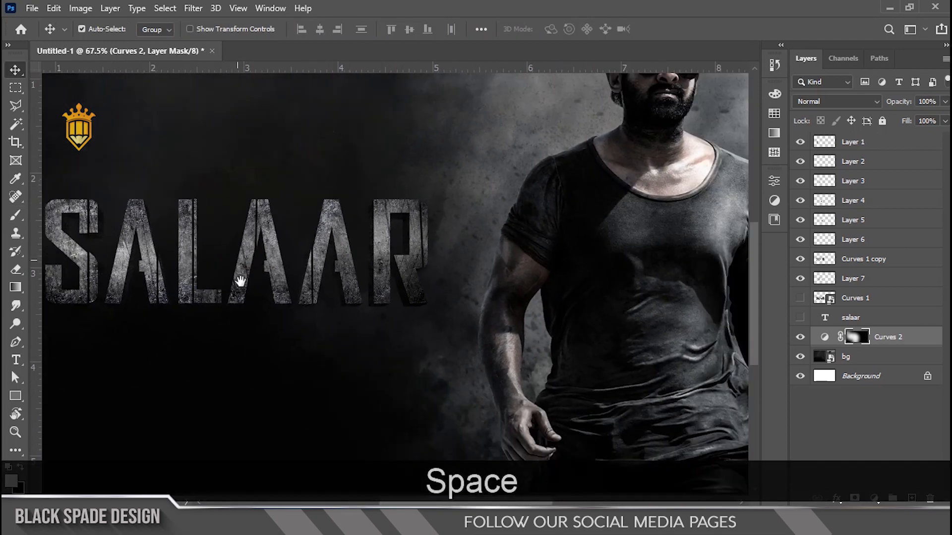
scroll(323, 292, down, 3)
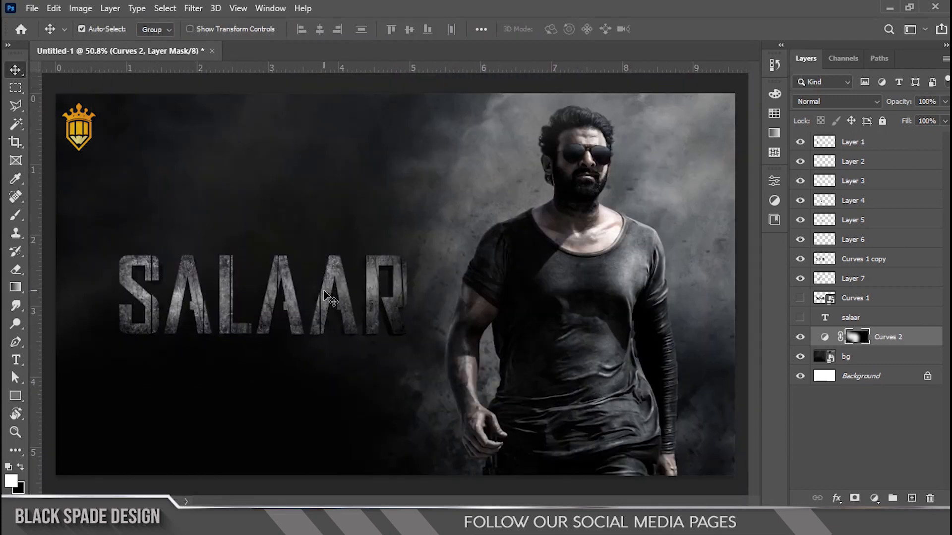
scroll(337, 300, up, 3)
key(space)
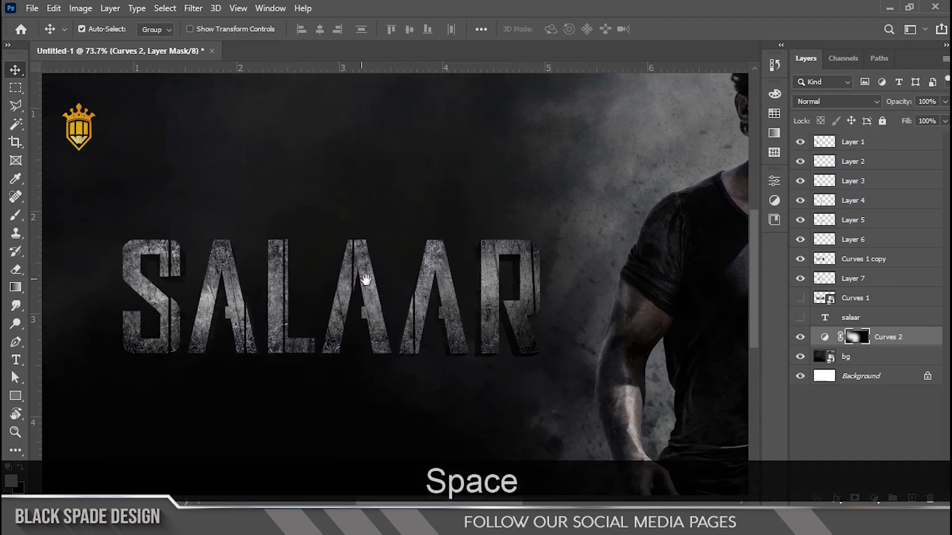
drag(363, 278, 389, 280)
scroll(316, 293, down, 2)
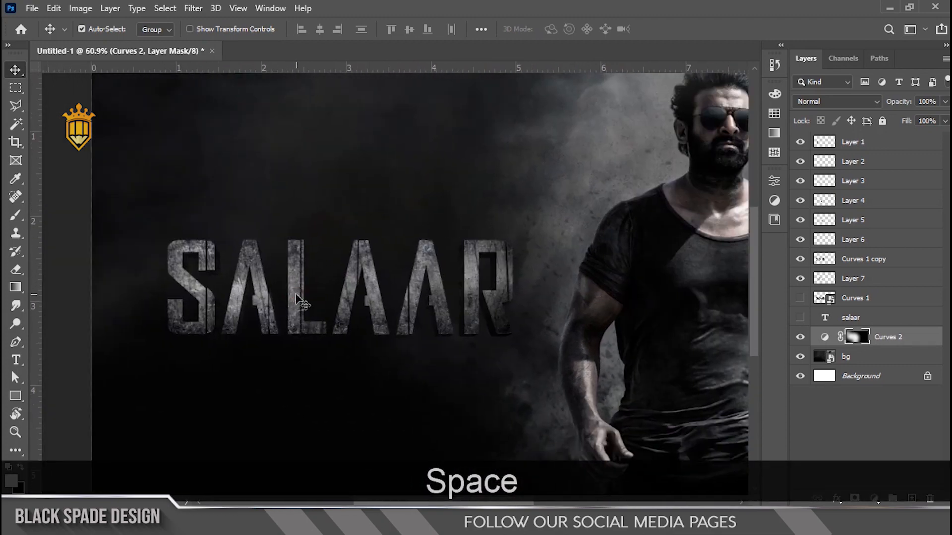
key(space)
scroll(296, 299, up, 1)
Merge all layers from Layer 1 down to Layer 7 into one and check it by toggling its visibility.
click(849, 143)
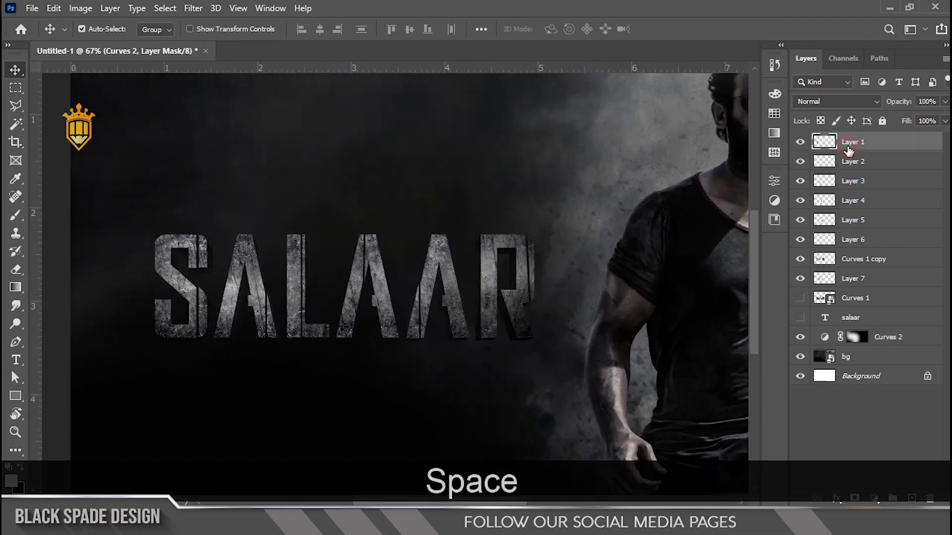
shift+click(865, 282)
key(ctrl+e)
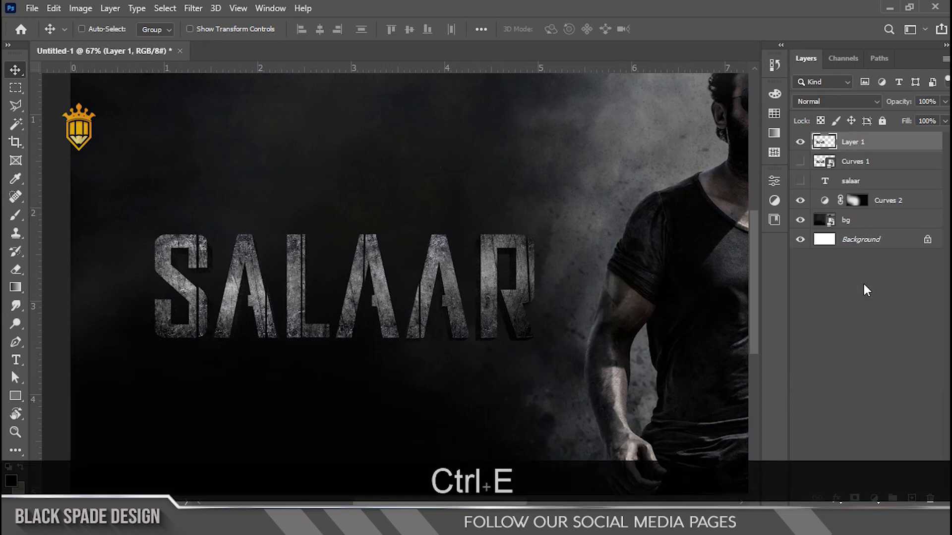
click(803, 145)
click(802, 145)
Duplicate the merged Layer 1, set the copy's fill to 0% and open its layer style settings.
drag(277, 273, 318, 293)
key(ctrl+j)
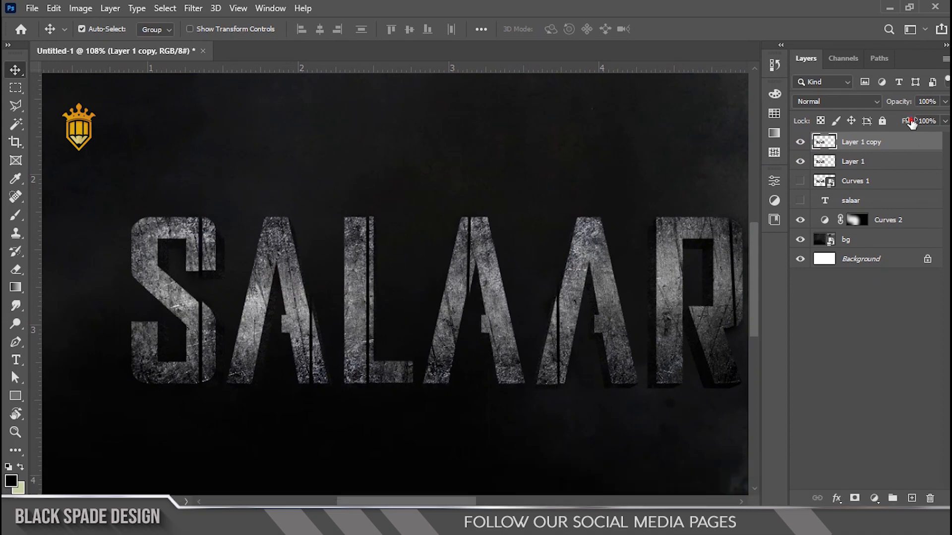
click(835, 498)
click(879, 379)
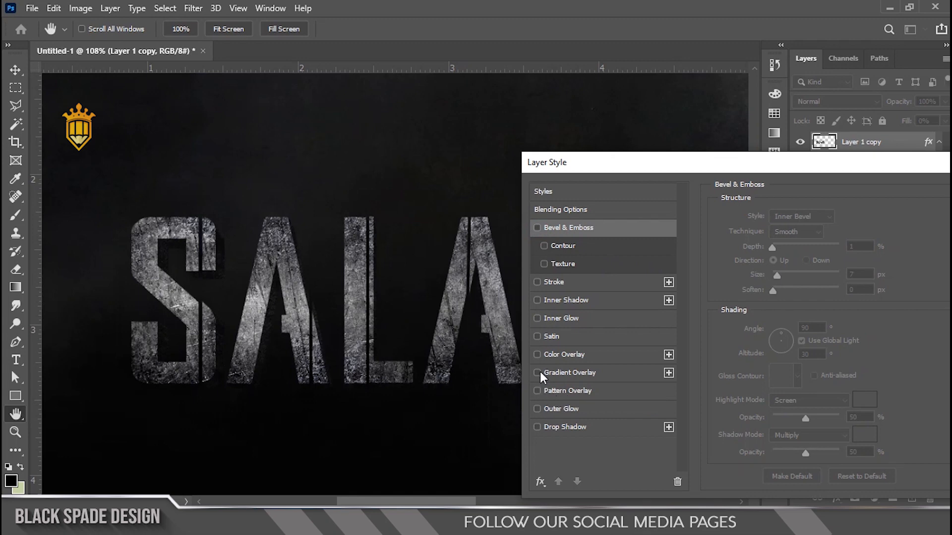
Apply a white Inner Glow in Screen mode to the copy with 45% opacity, 0% choke and 7 px size.
click(536, 319)
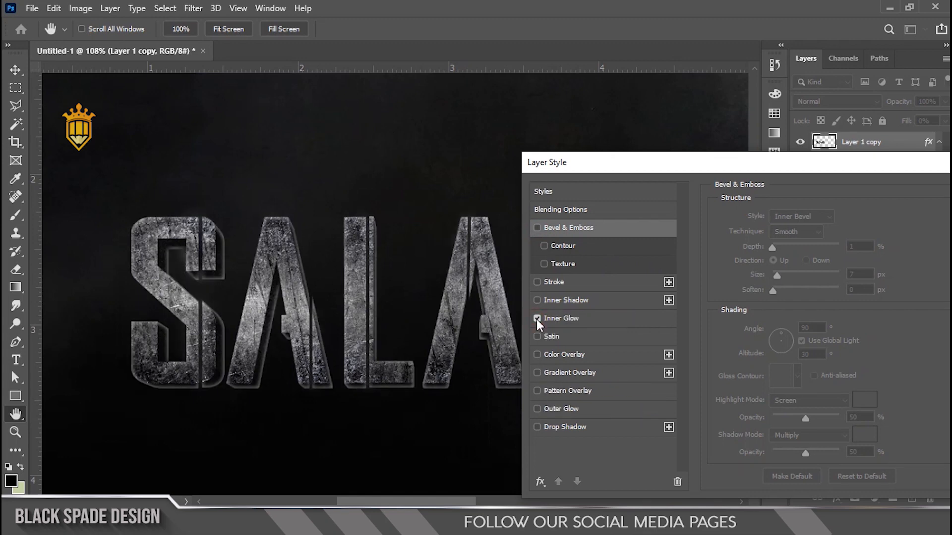
click(561, 319)
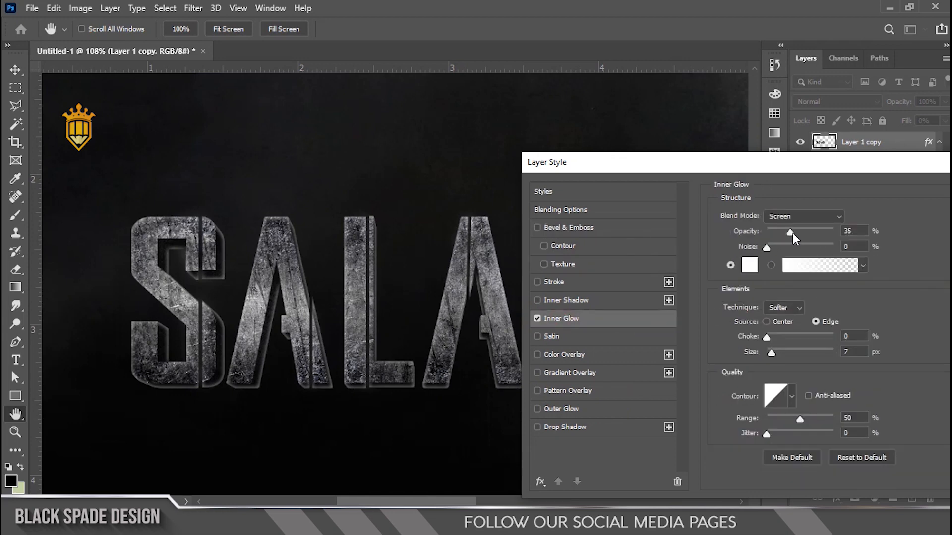
drag(788, 231, 785, 231)
drag(742, 162, 808, 275)
drag(848, 337, 860, 337)
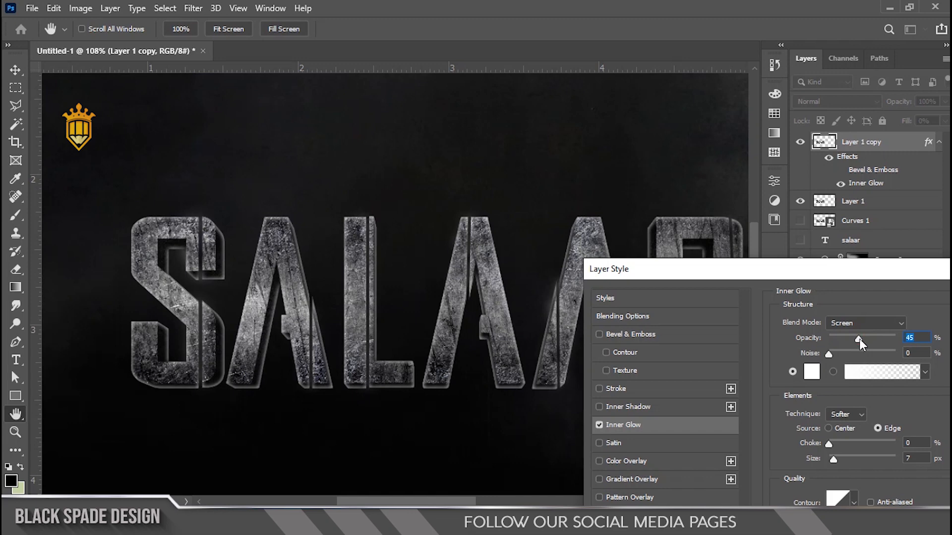
click(825, 439)
drag(857, 273, 616, 231)
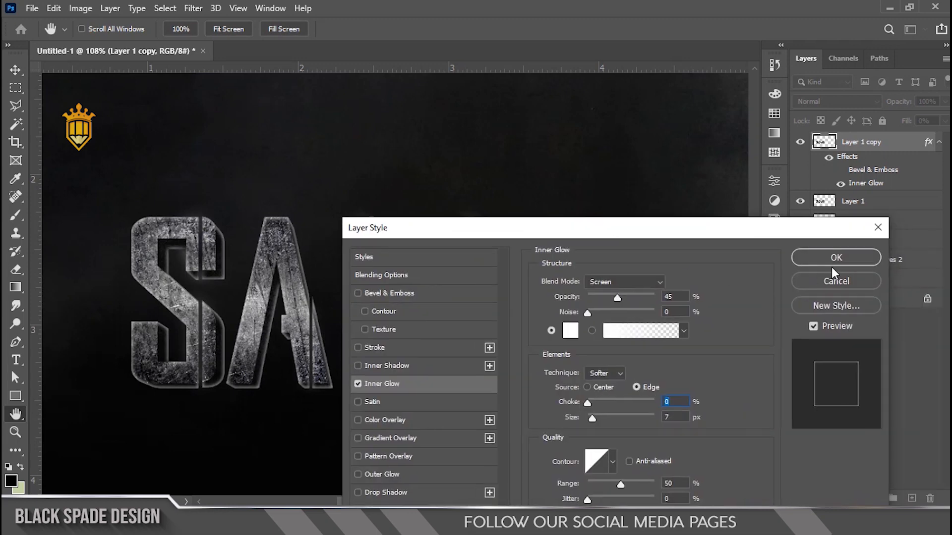
click(836, 258)
Add a layer mask to Layer 1 copy and invert it to black to hide the glow.
key(v)
key(ctrl+0)
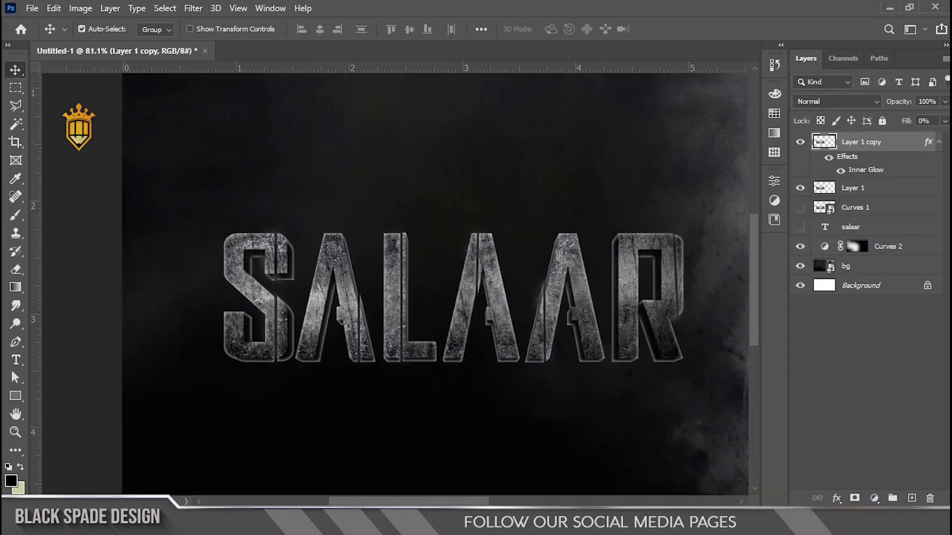
key(ctrl+i)
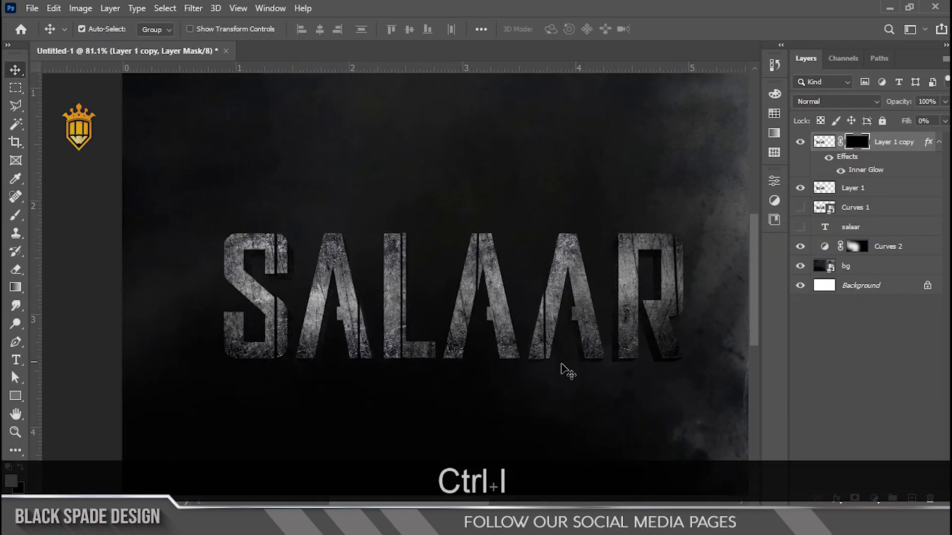
Reduce the brush to size 175 and load the merged letters of Layer 1 as a selection.
key(b)
scroll(654, 268, up, 3)
drag(631, 257, 527, 264)
key(bracketleft)
key(bracketleft)
key(bracketleft)
key(bracketleft)
key(bracketleft)
key(bracketleft)
key(bracketleft)
key(bracketleft)
scroll(528, 233, up, 2)
ctrl+click(811, 196)
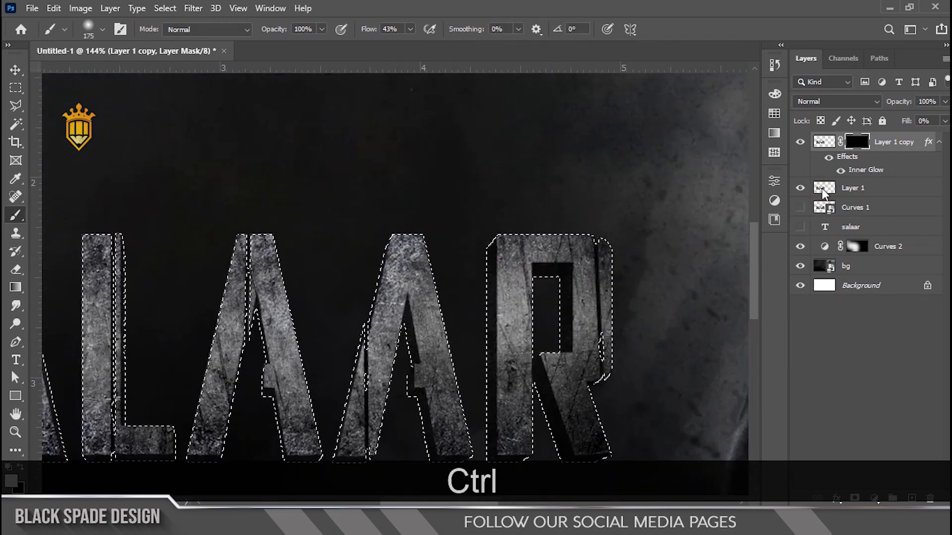
Reduce the brush to size 20 for painting on the Layer 1 copy mask around the R.
scroll(633, 213, up, 2)
key(bracketleft)
key(bracketleft)
key(bracketleft)
key(bracketleft)
key(bracketleft)
key(bracketleft)
key(bracketleft)
key(bracketleft)
key(bracketleft)
key(bracketleft)
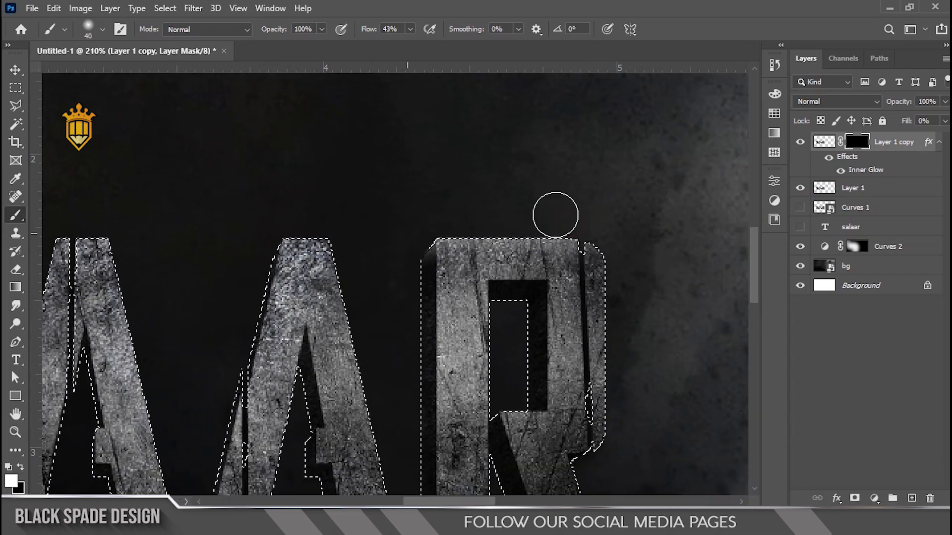
scroll(546, 233, up, 2)
key(x)
scroll(380, 293, down, 2)
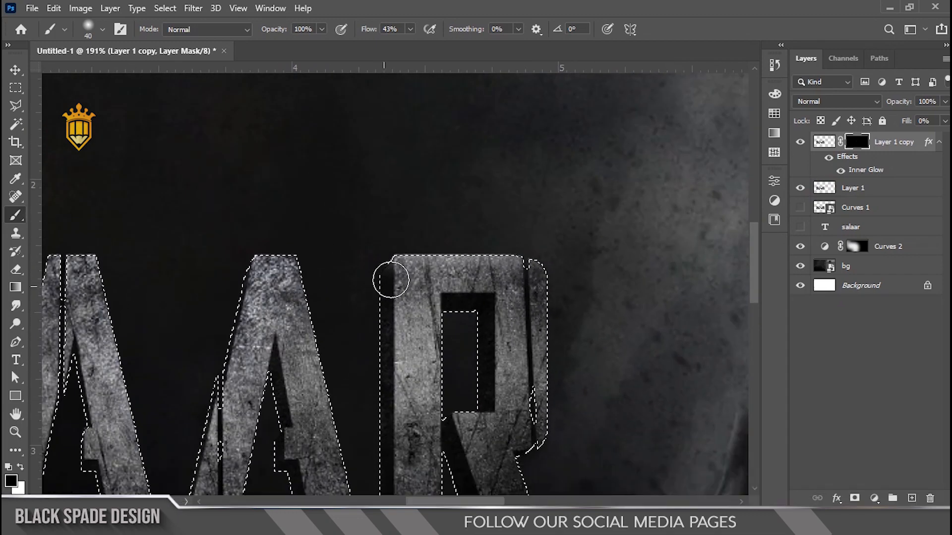
key(bracketleft)
key(bracketleft)
key(bracketleft)
key(bracketleft)
Undo the stray stroke and paint white on the Layer 1 copy mask along the top edges of the R and the adjacent A.
key(space)
drag(562, 409, 574, 318)
key(x)
key(ctrl+z)
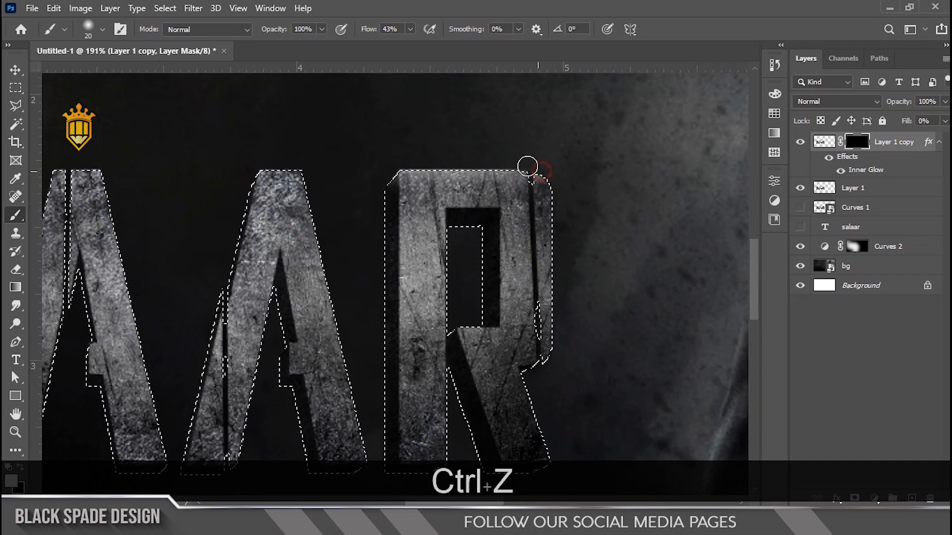
scroll(584, 319, down, 3)
key(space)
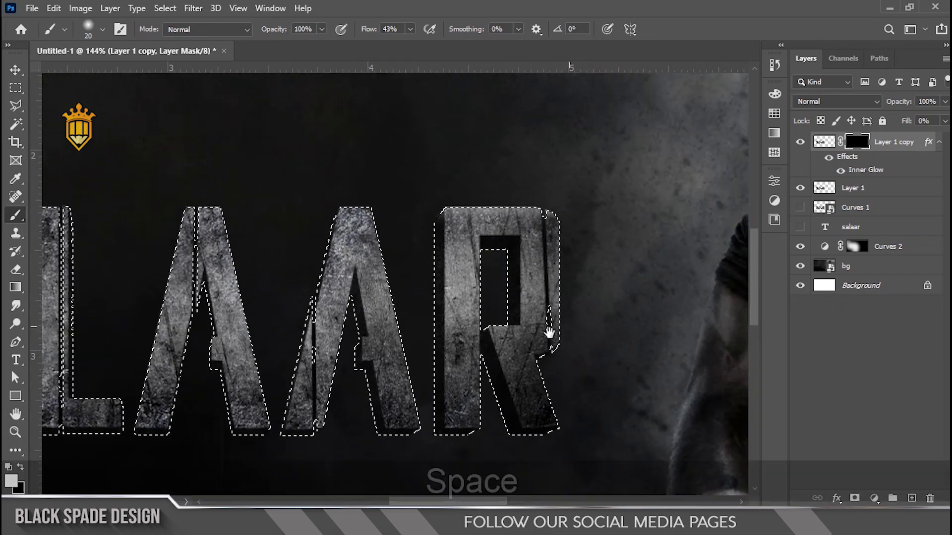
drag(547, 333, 568, 334)
scroll(436, 202, up, 3)
drag(407, 200, 400, 202)
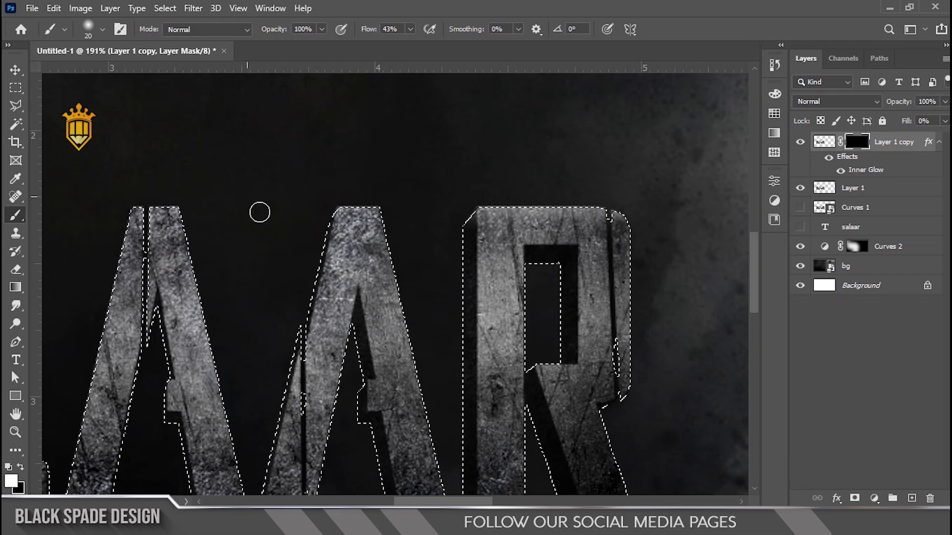
Reveal the inner glow along the top edges of the remaining A, L and S by painting white on the mask.
key(space)
drag(215, 201, 448, 206)
click(423, 206)
key(space)
drag(397, 361, 545, 351)
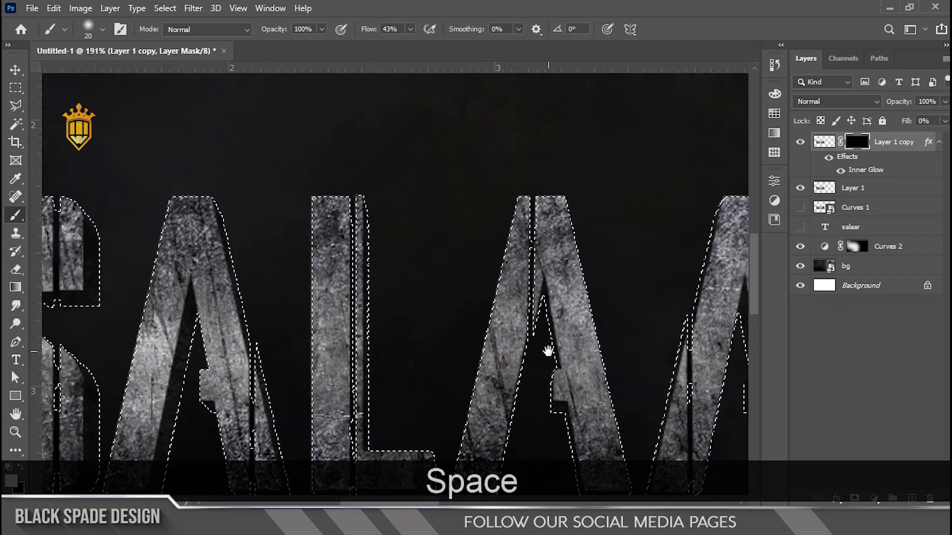
key(space)
drag(285, 196, 506, 202)
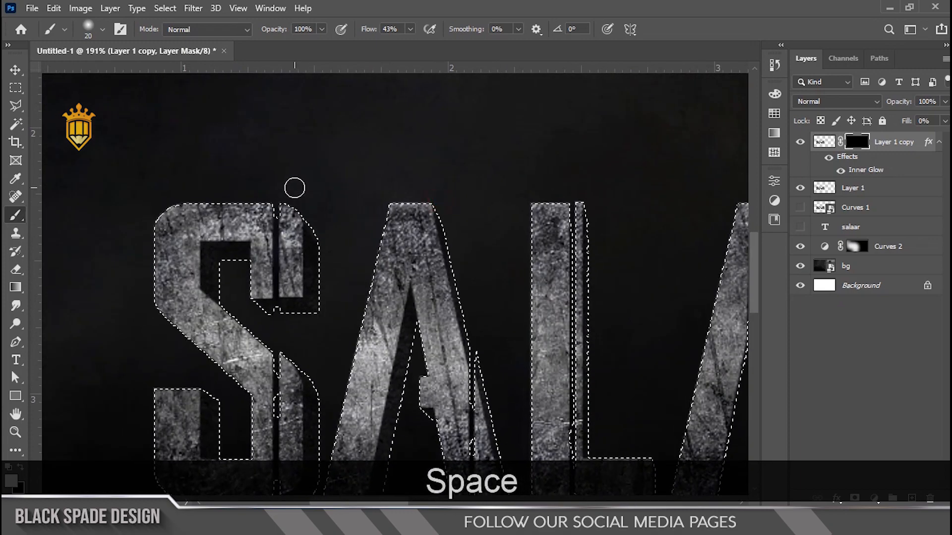
drag(294, 199, 274, 198)
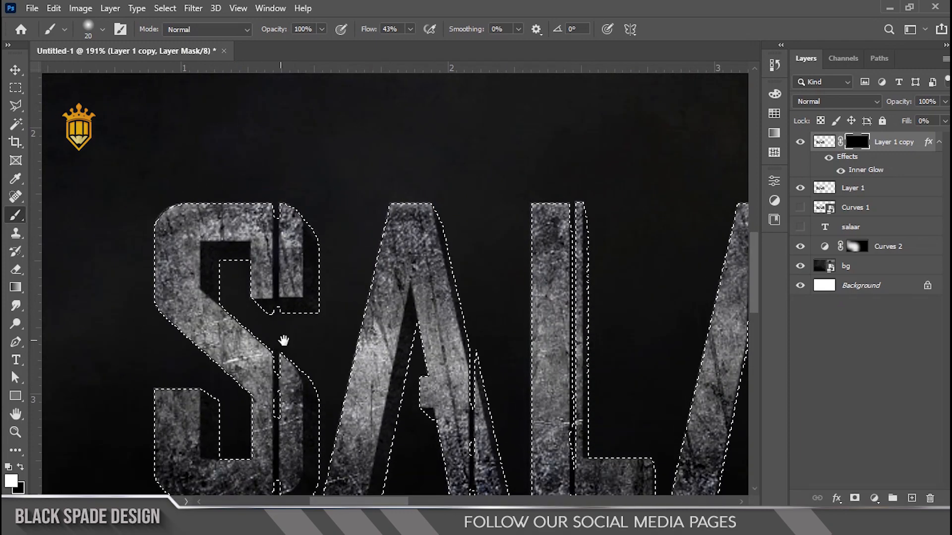
key(space)
drag(278, 340, 284, 291)
drag(178, 150, 285, 144)
Reduce the brush to size 9 and paint white on the mask along the outer edge of the R's lower leg.
key(space)
drag(546, 167, 441, 141)
key(space)
mouse_move(556, 266)
mouse_down()
mouse_move(290, 219)
mouse_move(198, 242)
mouse_up()
scroll(500, 276, up, 5)
key([)
key([)
key([)
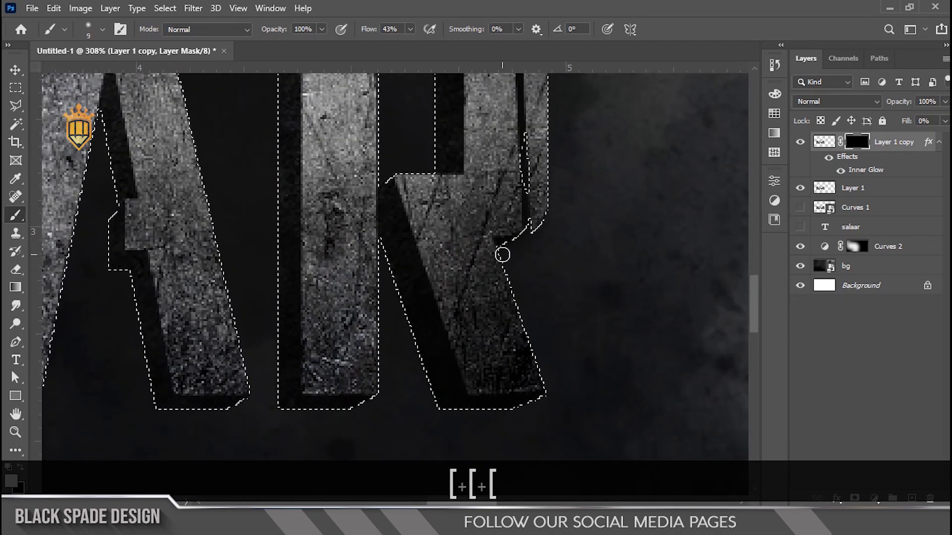
scroll(561, 419, down, 3)
key(space)
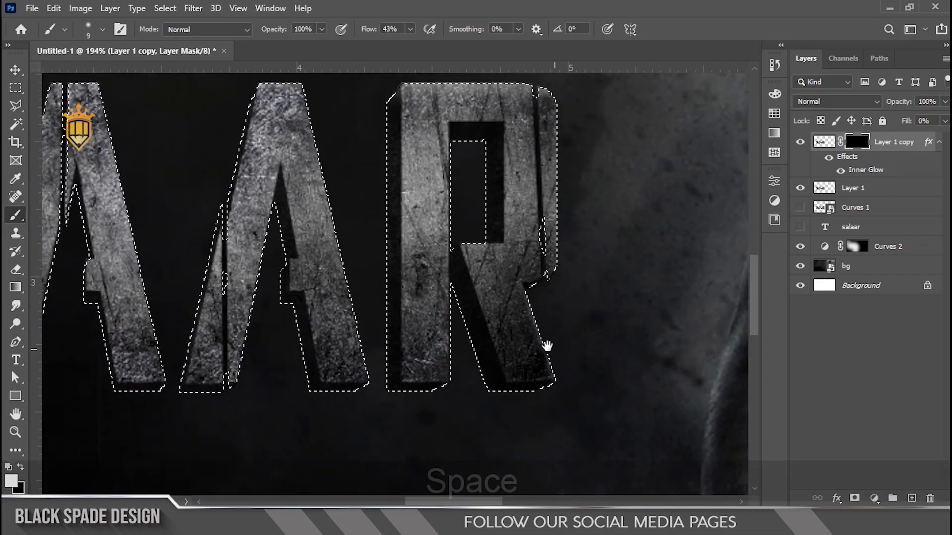
drag(547, 344, 641, 340)
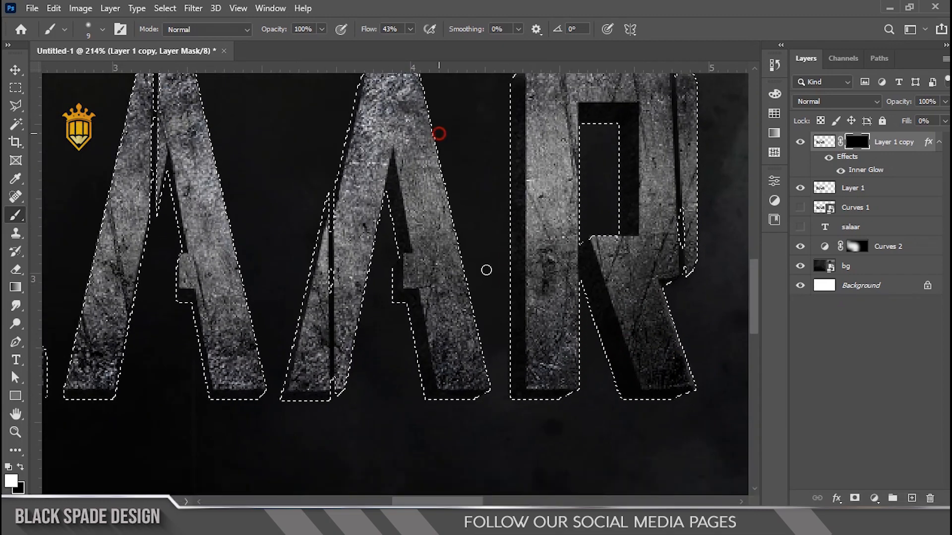
Paint the glow highlights along the slanted outer edges of the A letters on the mask and undo the last stray stroke.
key(space)
drag(295, 240, 468, 347)
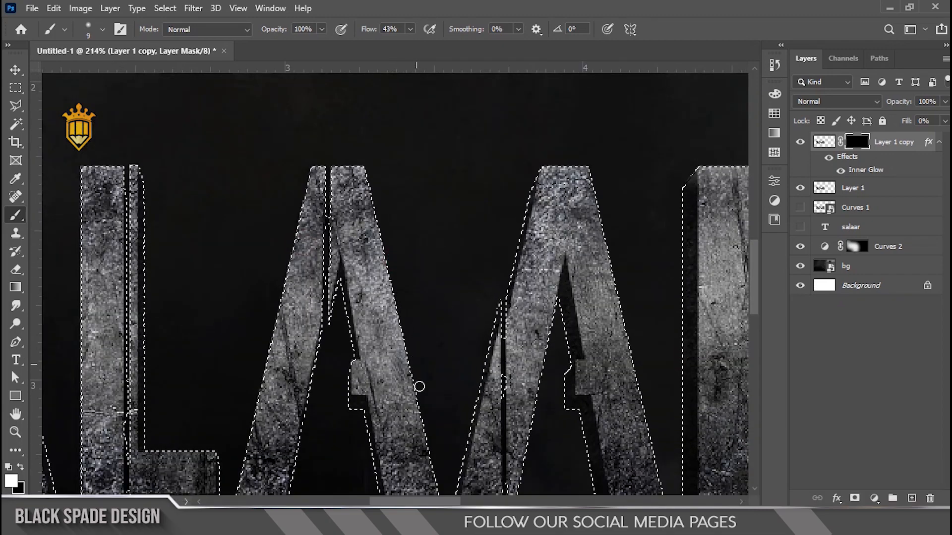
key(space)
drag(374, 387, 538, 308)
scroll(327, 214, up, 3)
key(space)
mouse_move(177, 243)
mouse_down()
mouse_move(424, 244)
mouse_move(484, 274)
mouse_up()
click(345, 133)
key(space)
key(ctrl+z)
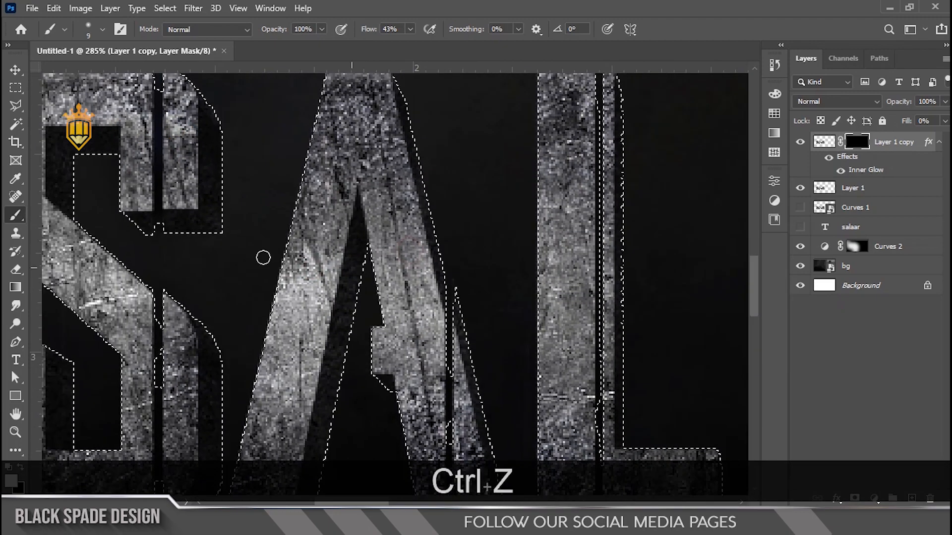
Try to paint a glow highlight on the upper-right corner of the S with the size 9 brush.
key(space)
drag(208, 275, 334, 247)
scroll(299, 257, up, 1)
drag(296, 254, 358, 340)
key(ctrl+z)
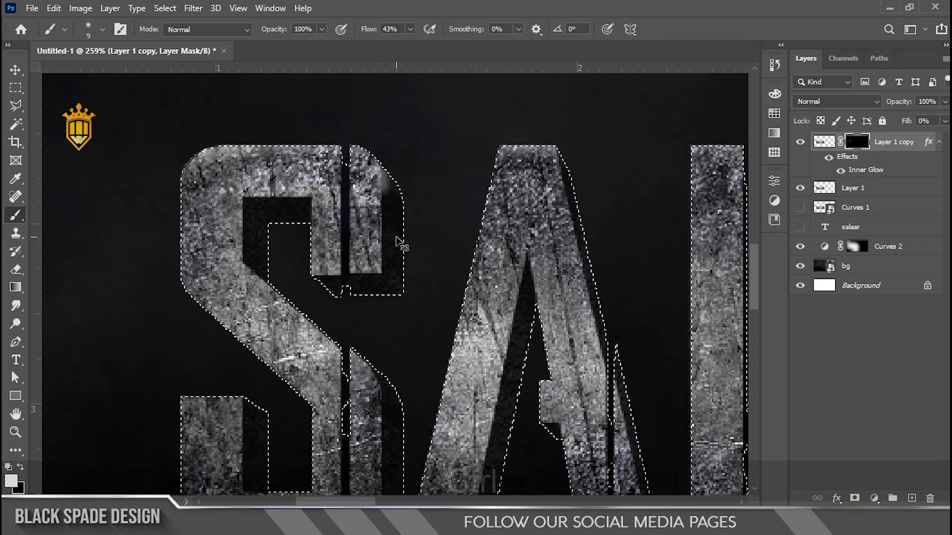
Reduce the brush to size 3, paint a thin highlight down the S's upper-right edge and switch the painting colour to black.
scroll(384, 188, up, 3)
key(bracketleft)
key(bracketleft)
key(bracketleft)
key(bracketleft)
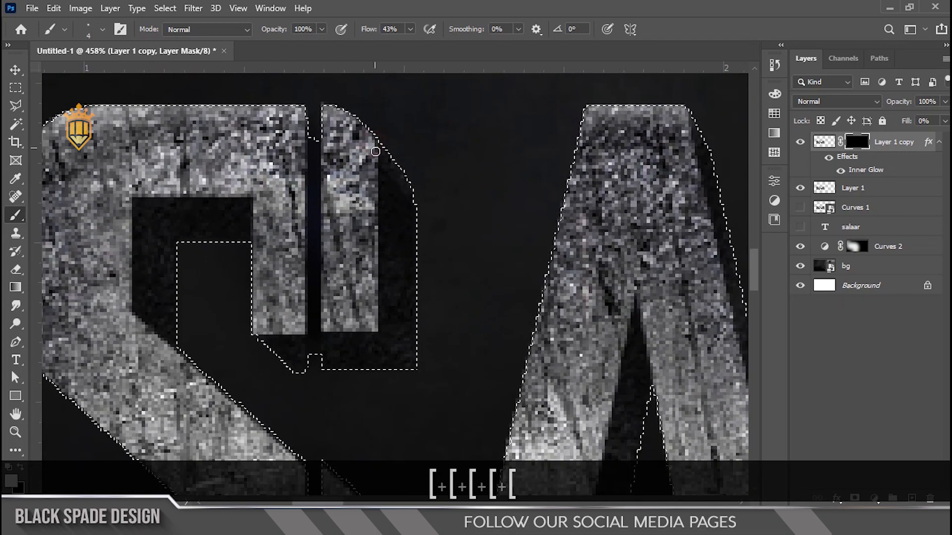
key(bracketleft)
key(bracketleft)
drag(379, 197, 379, 245)
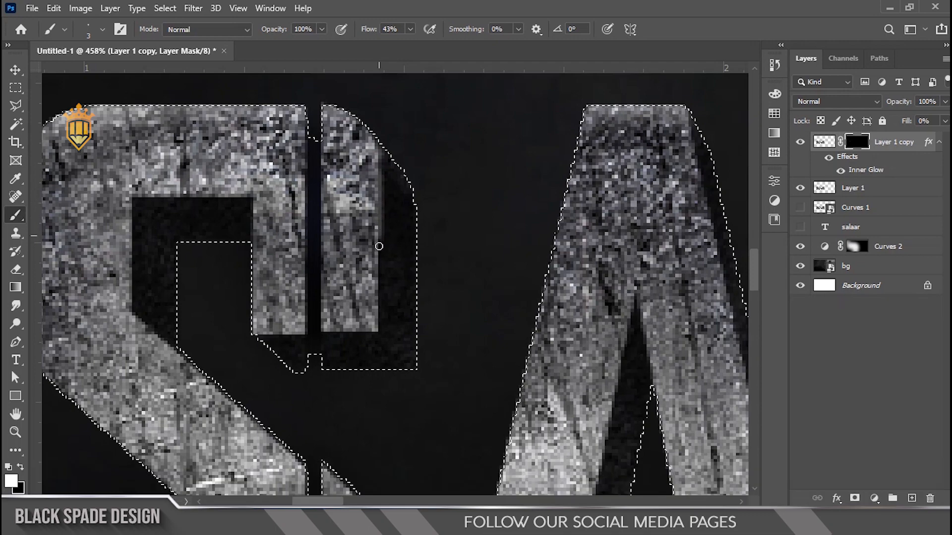
scroll(395, 248, up, 1)
key(x)
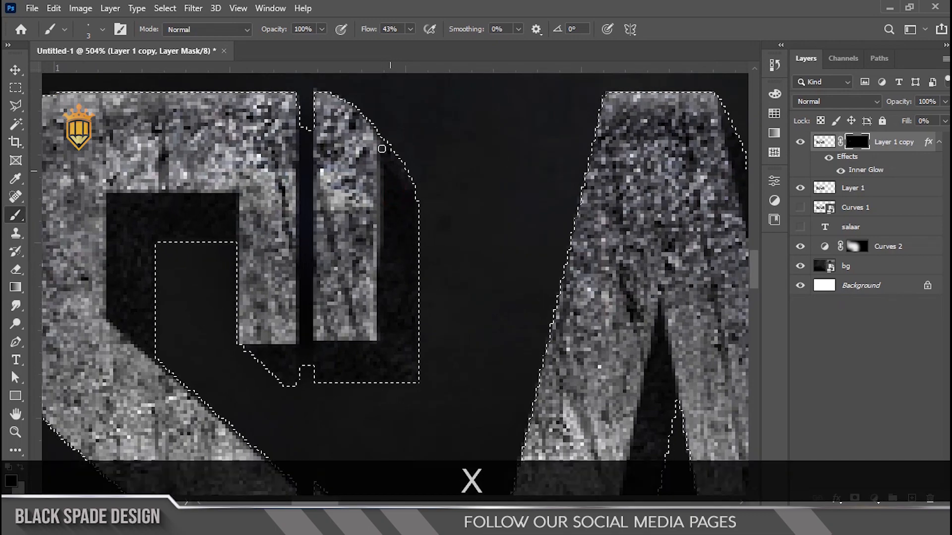
Deselect the letters and toggle the visibility of Layer 1 copy to compare the title with and without its glow.
scroll(383, 251, down, 18)
key(space)
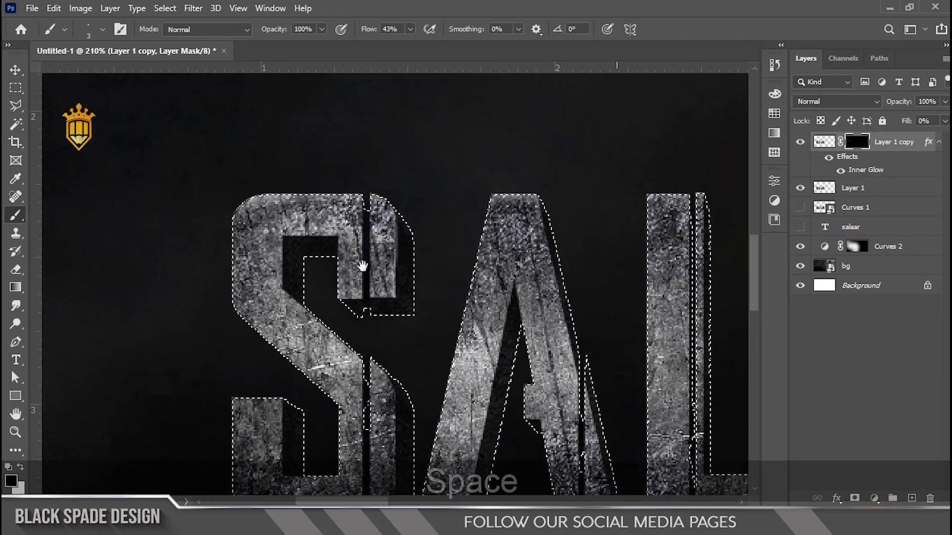
drag(553, 264, 400, 254)
key(ctrl+d)
key(space)
scroll(520, 259, down, 2)
key(v)
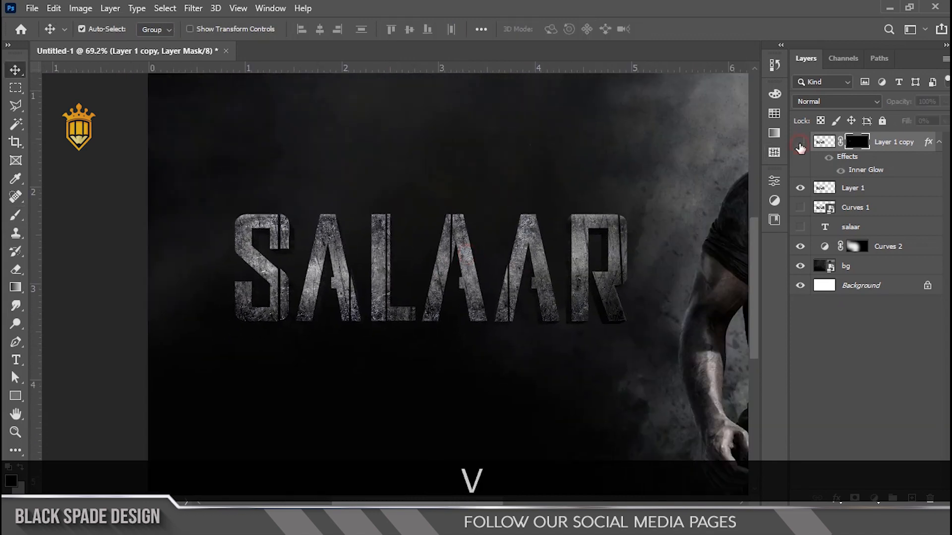
Lower the layer opacity of Layer 1 copy to soften the edge highlights.
key(space)
scroll(516, 254, up, 2)
scroll(516, 253, up, 1)
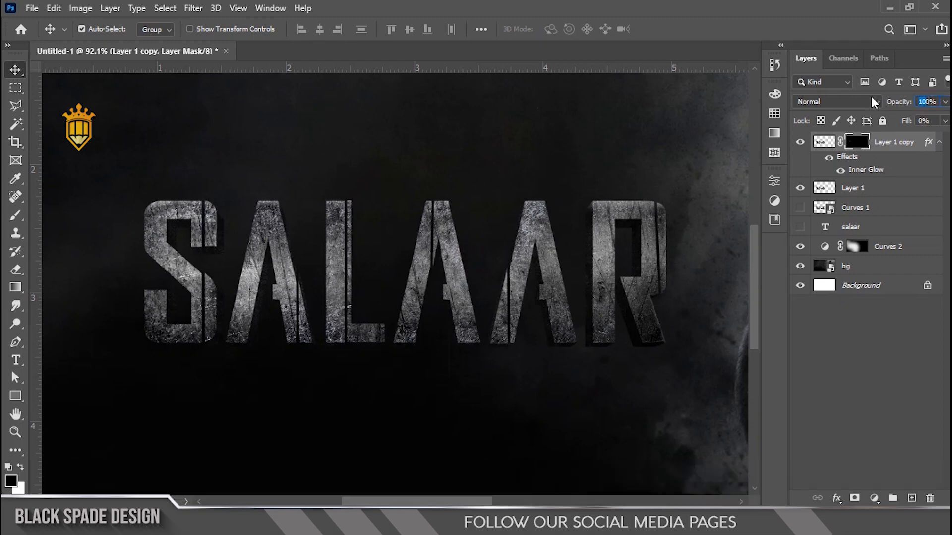
text(7)
key(Return)
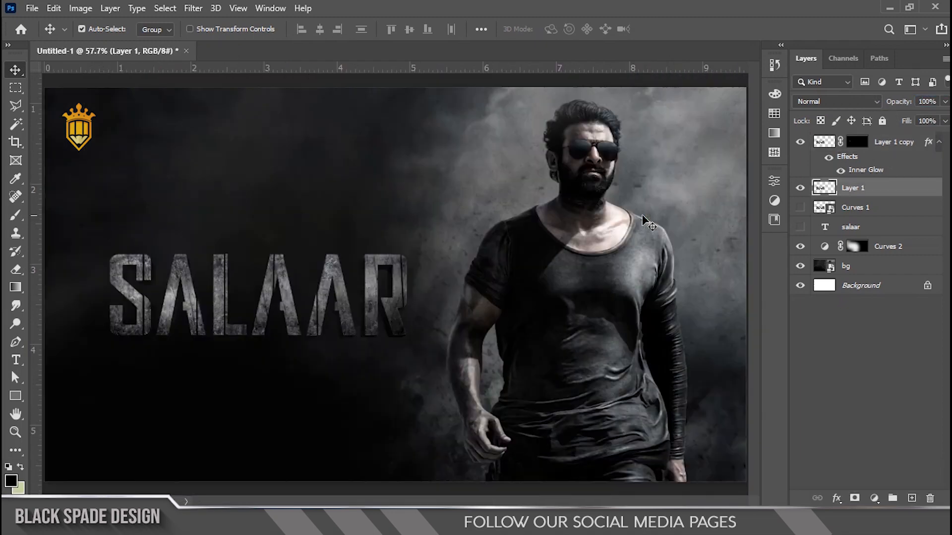
Fit the whole poster on screen to examine the SALAAR title against the background.
scroll(640, 215, down, 5)
scroll(446, 290, up, 3)
key(z)
right_click(426, 273)
click(440, 280)
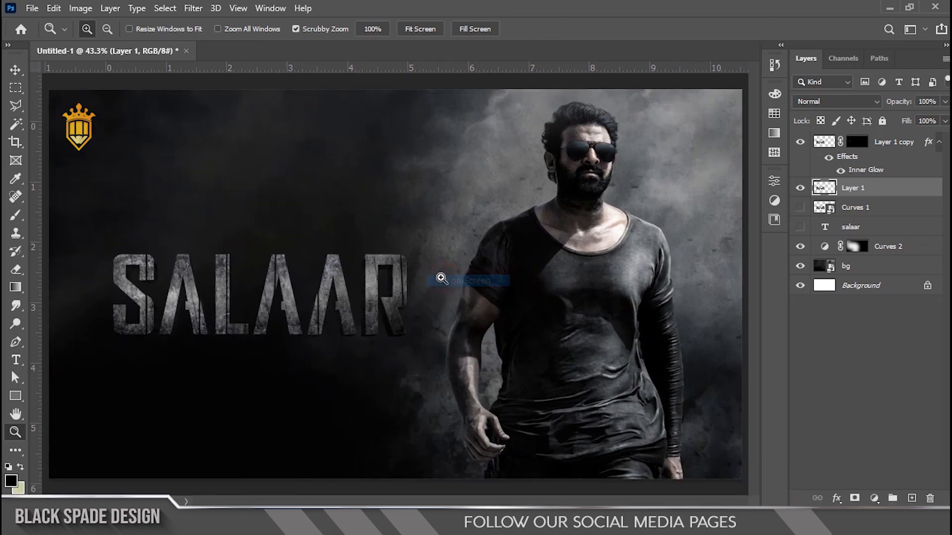
key(v)
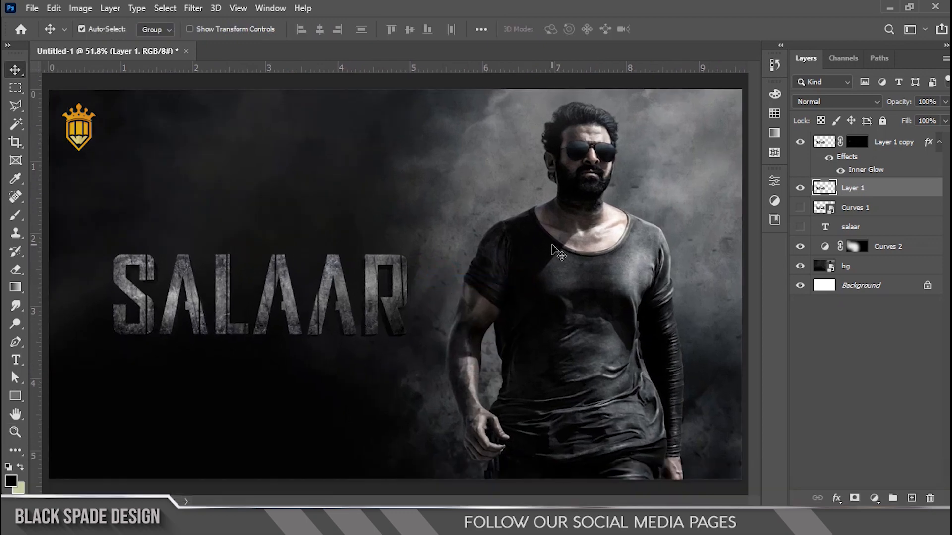